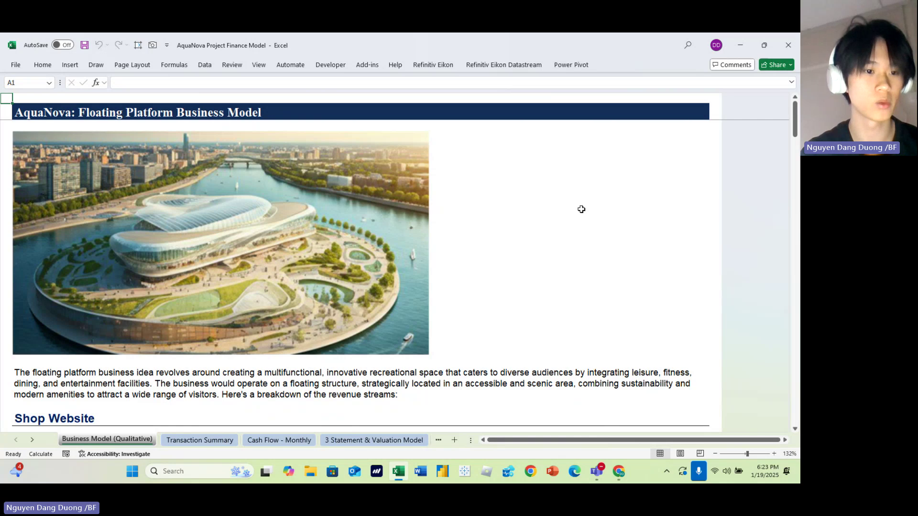
Step: Look over the Business Model sheet's introduction, the shop website and Minecraft build links, and the Leasing Out Space heading
scroll(581, 209, down, 5)
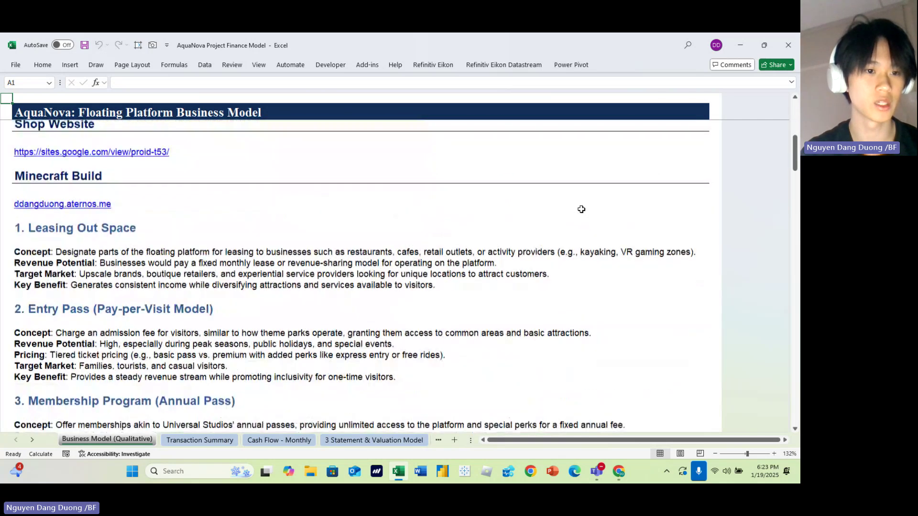
scroll(581, 210, down, 2)
scroll(580, 207, up, 4)
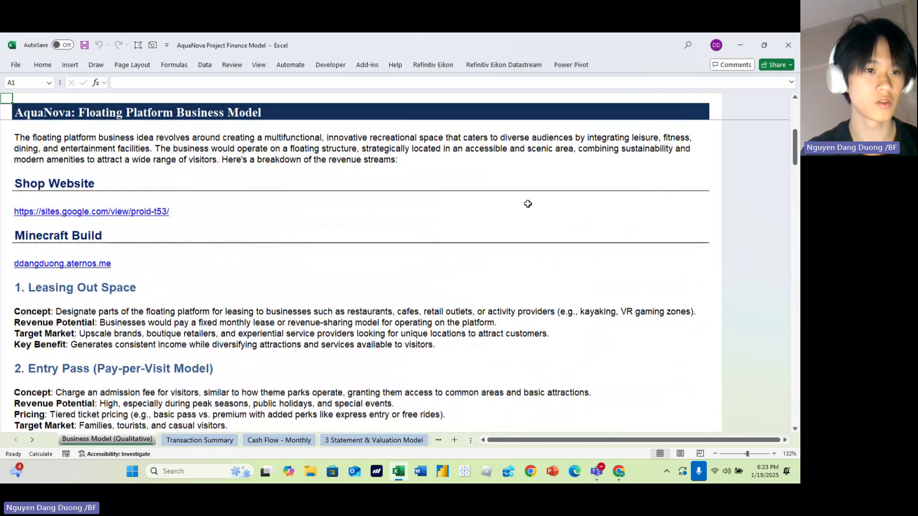
click(217, 216)
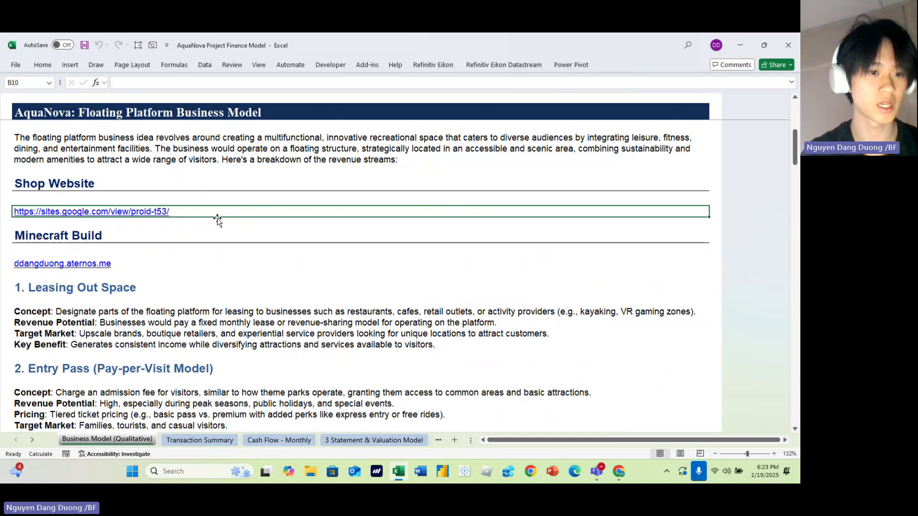
key(Down)
key(Down)
key(Down)
key(Down)
key(Down)
key(Down)
scroll(217, 219, down, 1)
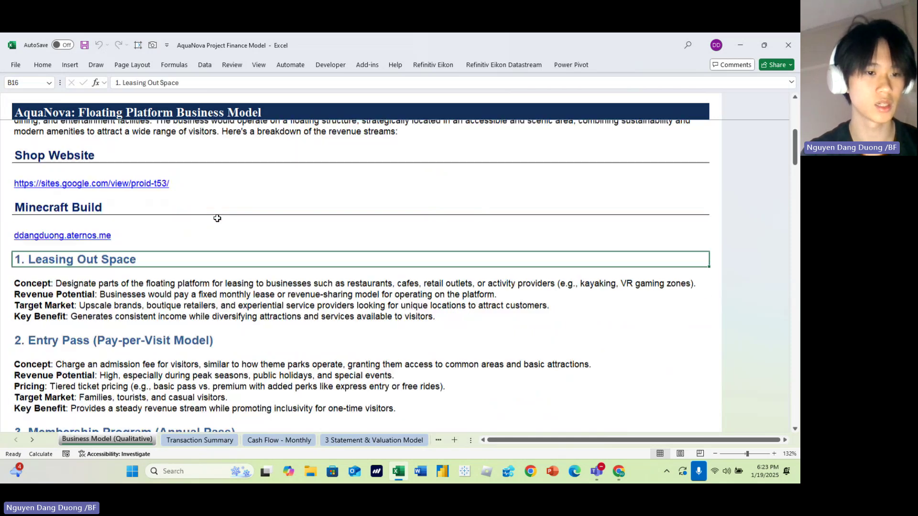
Step: Read through the revenue streams, SWOT analysis, Porter's Five Forces and Other Factors sections of the Business Model sheet
scroll(217, 219, down, 5)
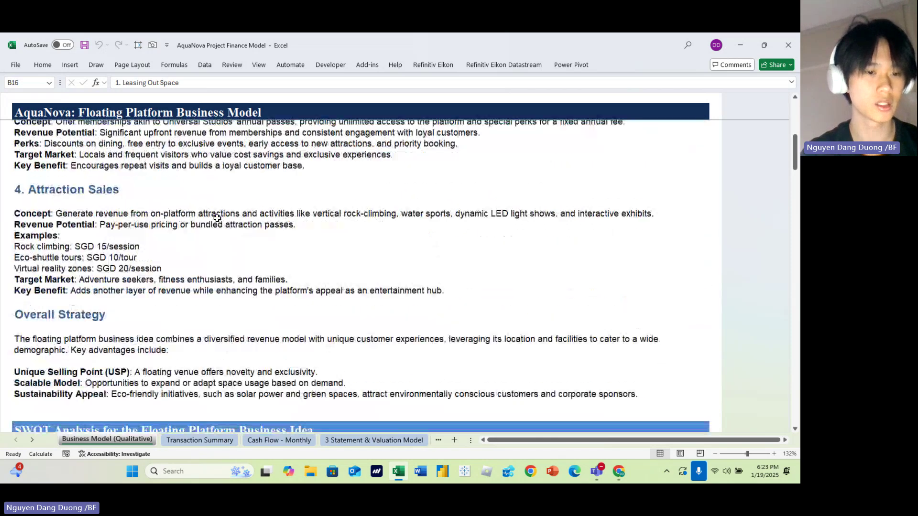
scroll(217, 219, down, 6)
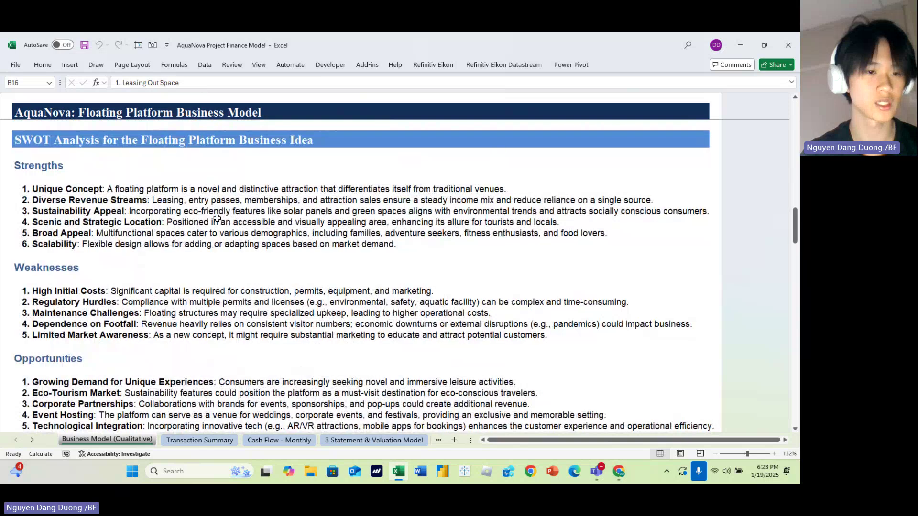
scroll(217, 219, up, 5)
scroll(217, 218, up, 6)
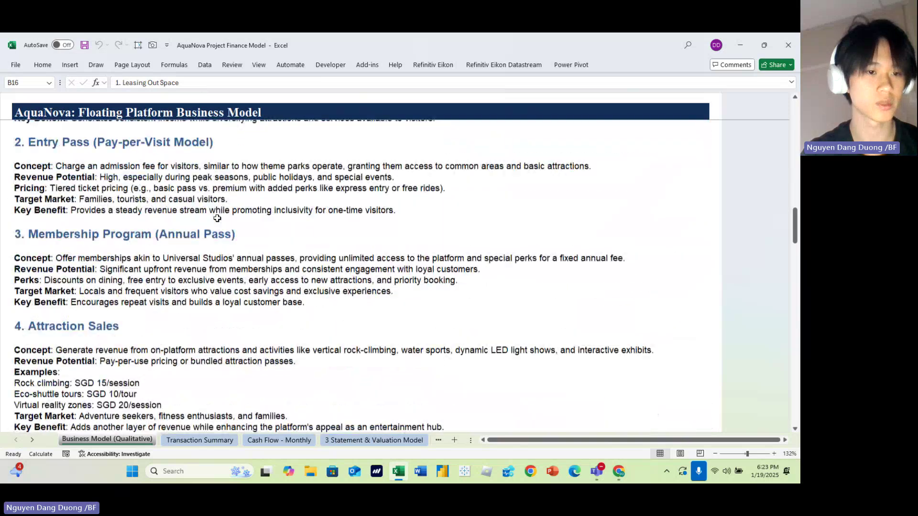
scroll(217, 219, down, 15)
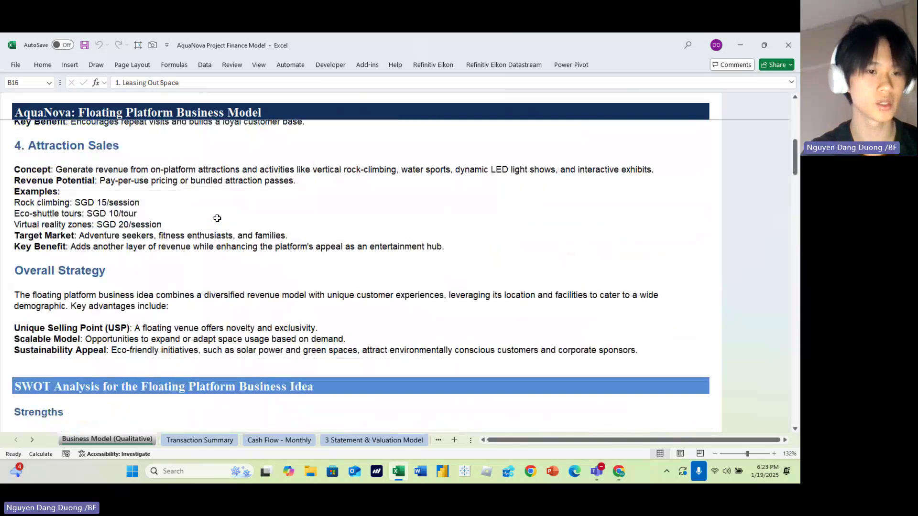
scroll(217, 219, down, 12)
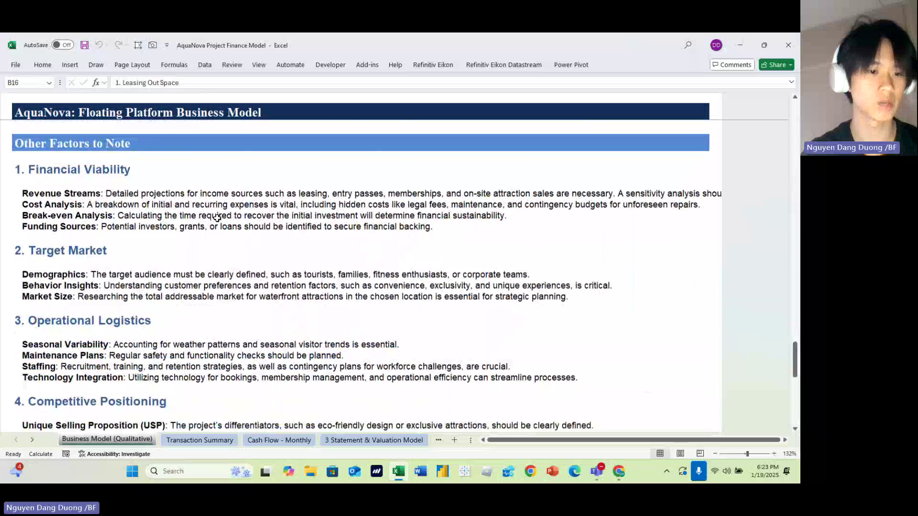
scroll(217, 218, down, 10)
scroll(217, 219, up, 20)
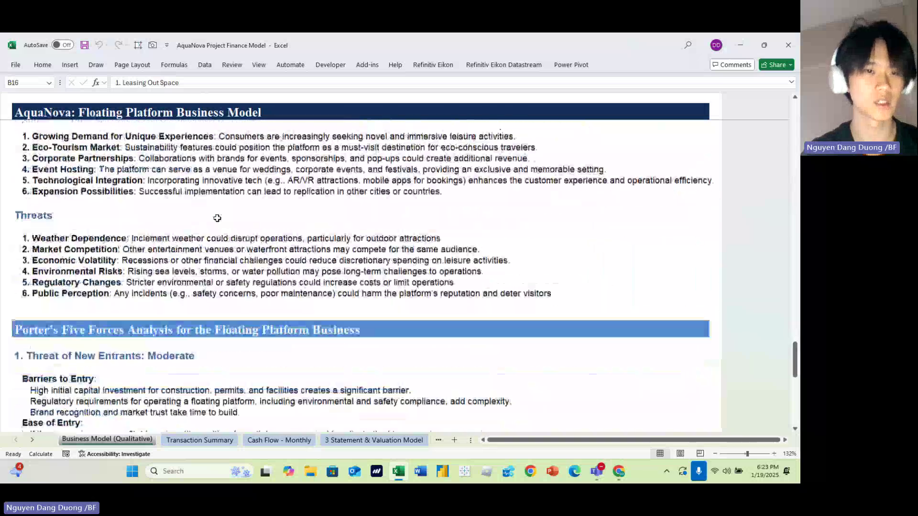
scroll(217, 219, up, 5)
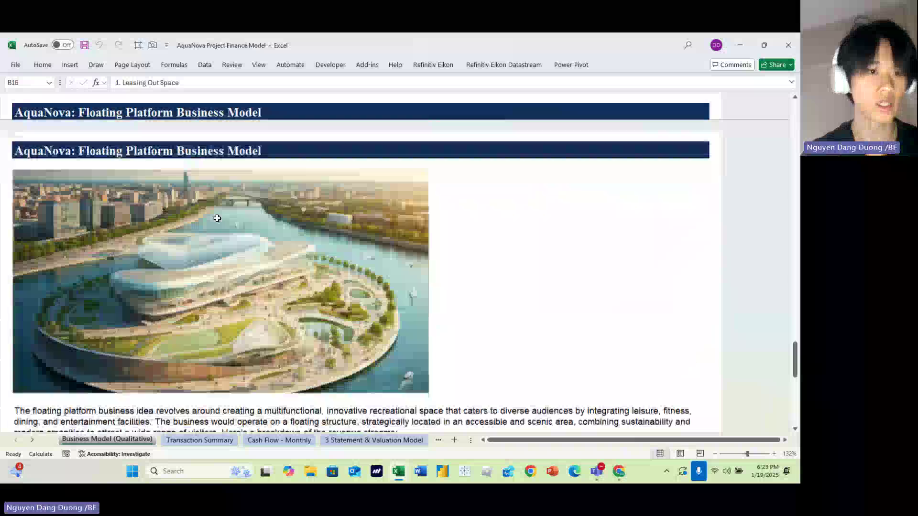
Step: Open the Transaction Summary sheet and inspect the Revenue Start date formula in G6
key(ctrl+Page_Down)
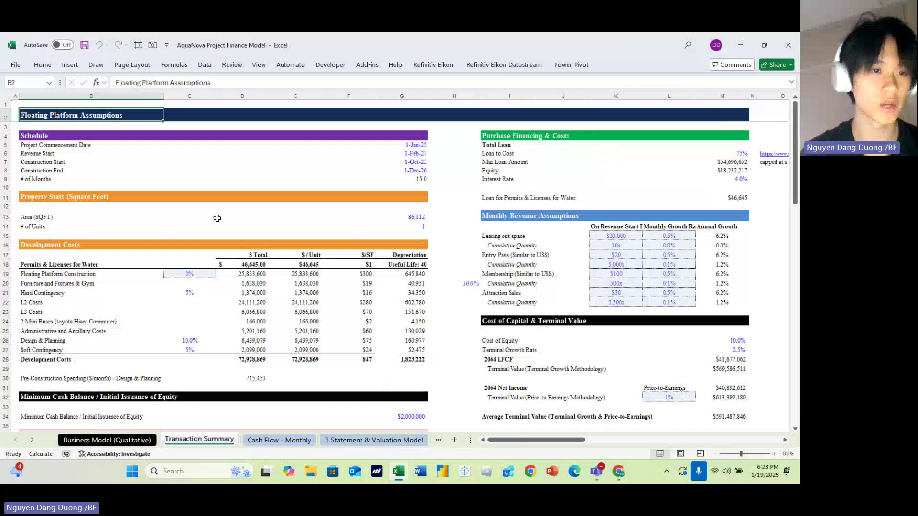
key(Down)
key(Down)
key(Down)
key(Right)
key(Right)
key(Right)
key(Right)
key(Right)
key(Down)
text(=EDATE(G8,2))
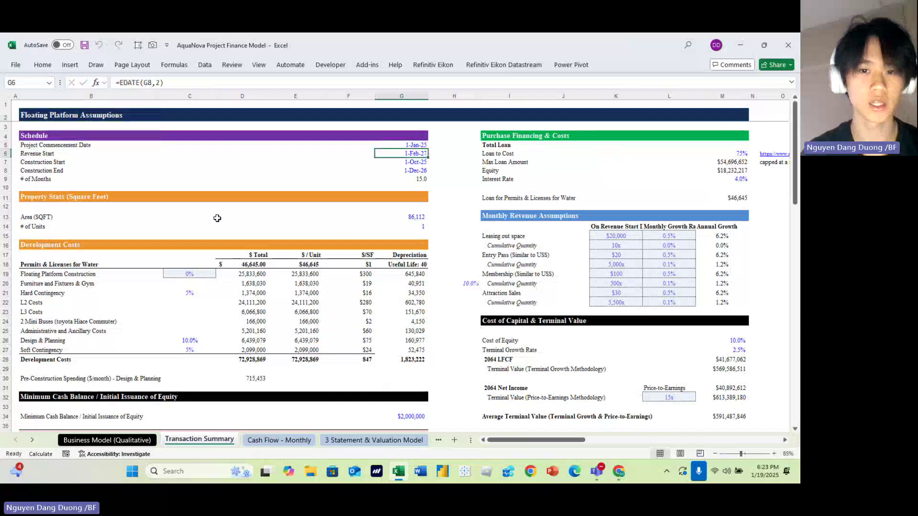
key(ctrl+Return)
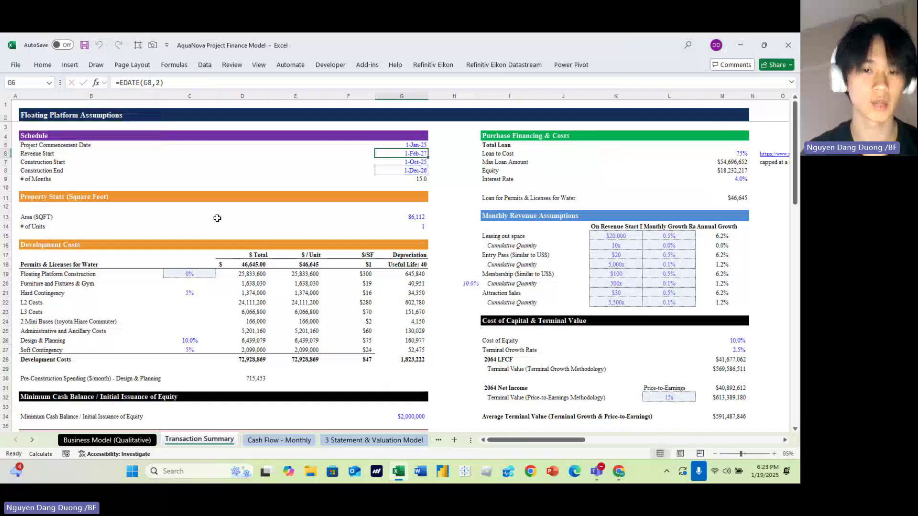
Step: Open the Cash Flow - Monthly sheet and follow the monthly timeline across to the Revenue Start month
key(ctrl+Page_Down)
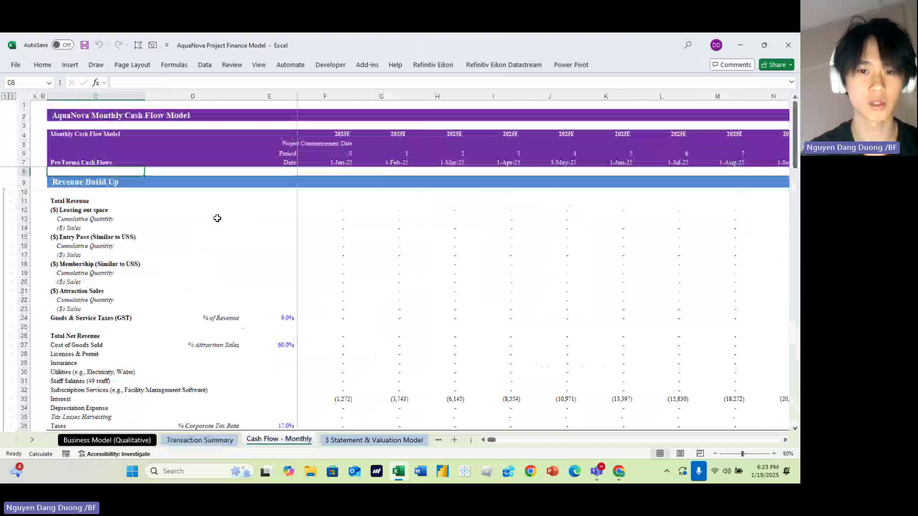
key(Down)
key(Right)
key(Right)
key(Right)
key(Right)
key(Right)
key(Right)
key(Right)
key(Right)
key(Right)
key(Right)
key(Right)
key(Right)
key(Right)
key(Right)
key(Right)
key(Right)
key(Right)
key(Right)
key(Right)
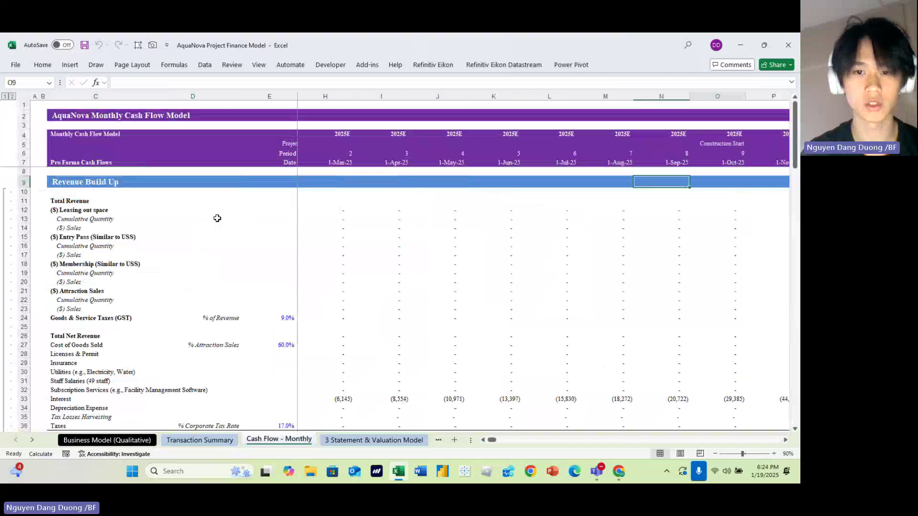
key(Right)
key(Right)
key(Right)
key(Right)
key(Right)
key(Right)
key(Right)
key(Right)
key(Right)
key(Right)
key(Right)
key(Right)
key(Right)
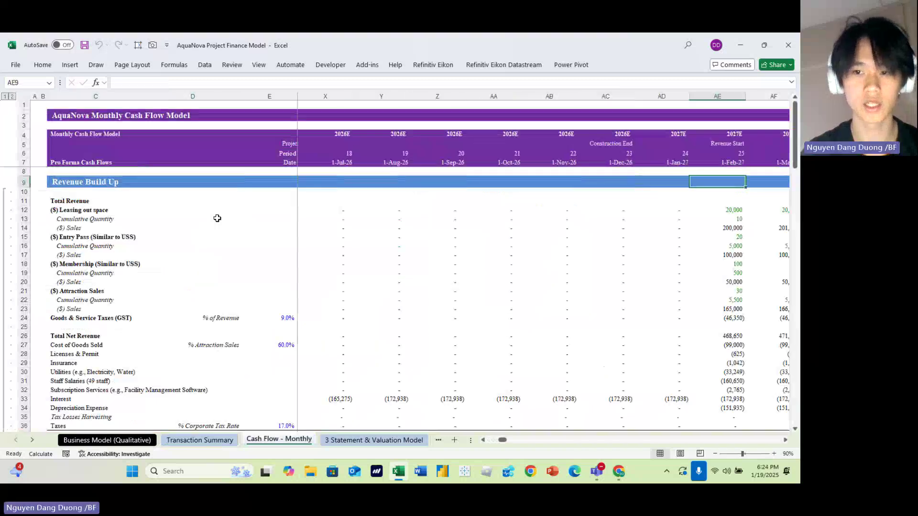
Step: Highlight the entire Revenue Start month column in the monthly cash flow to examine its first revenue figures
key(Right)
key(Up)
key(Left)
key(Left)
key(Left)
key(Left)
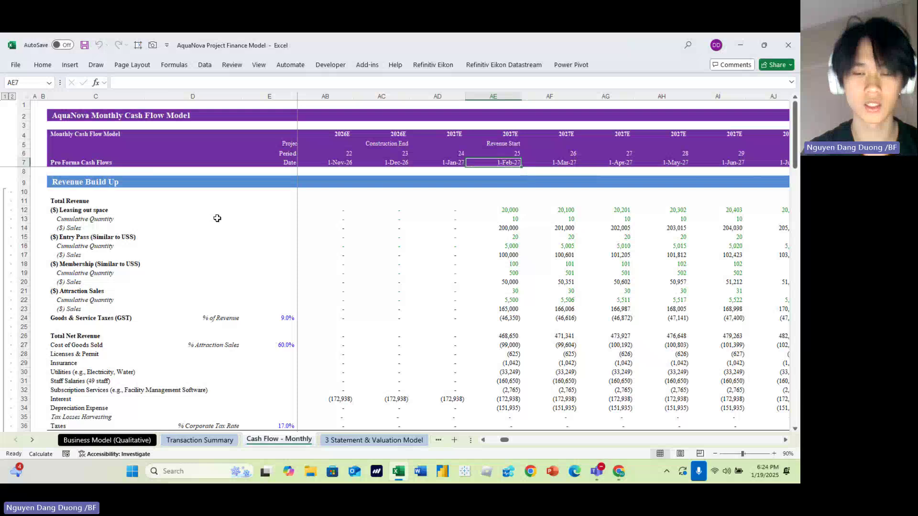
key(ctrl+space)
Step: Change the Revenue Start formula on the Transaction Summary sheet to fall 4 months after Construction End
key(ctrl+Page_Up)
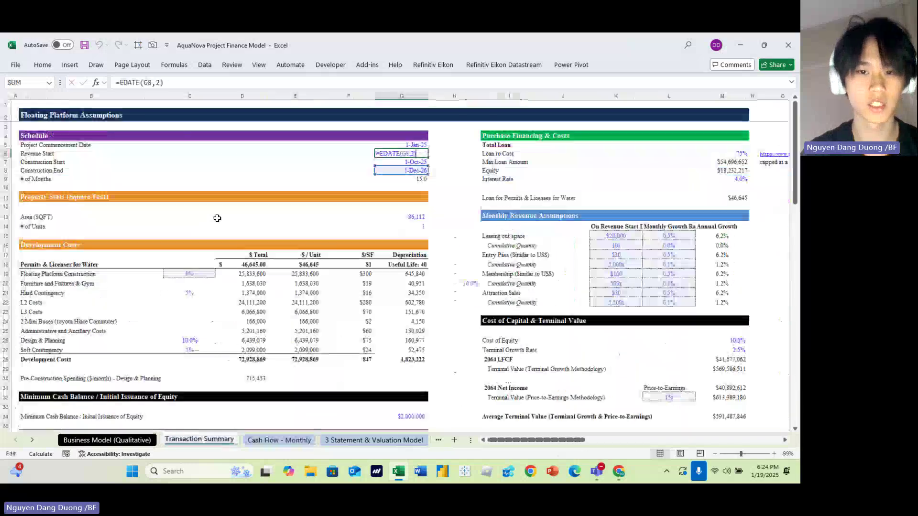
key(F2)
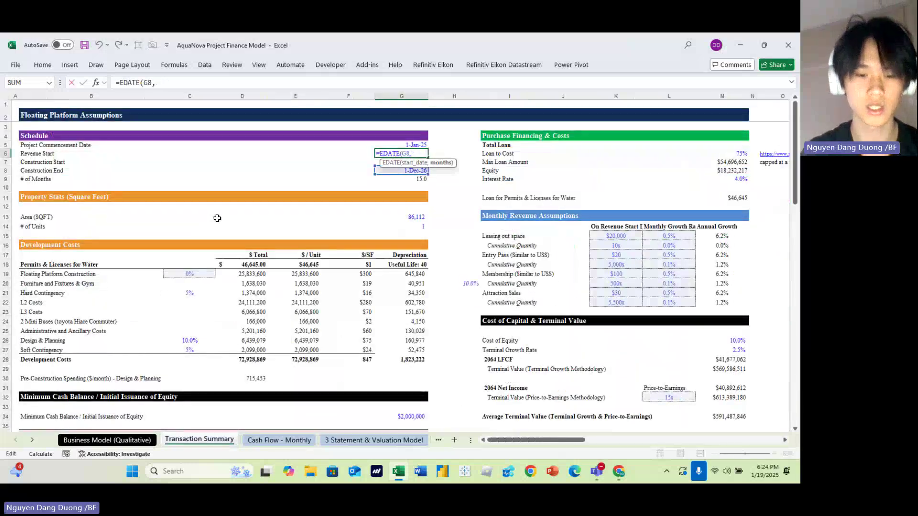
text(4)
key(Return)
key(Right)
Step: Check where Revenue Start falls on the Cash Flow - Monthly timeline after the change and highlight that month's column
key(ctrl+Page_Down)
key(Right)
key(Right)
key(Right)
key(Right)
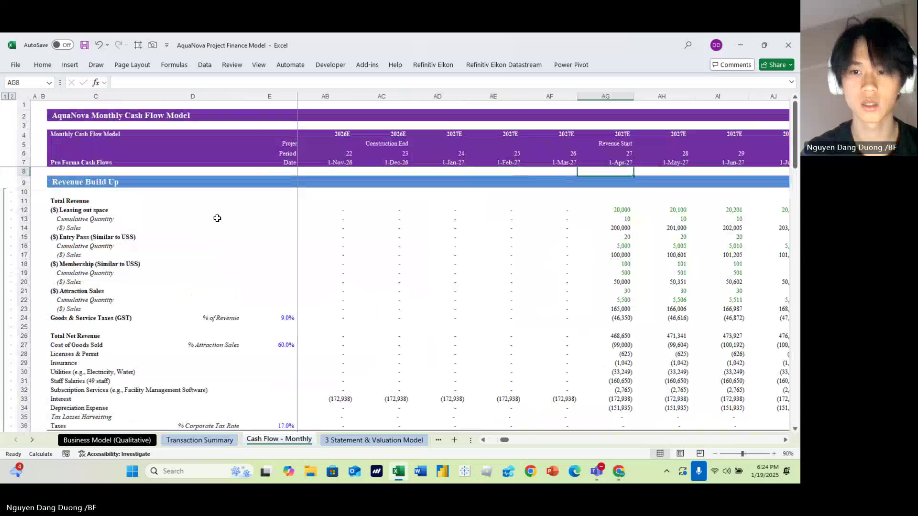
key(Left)
key(Left)
key(Up)
key(ctrl+space)
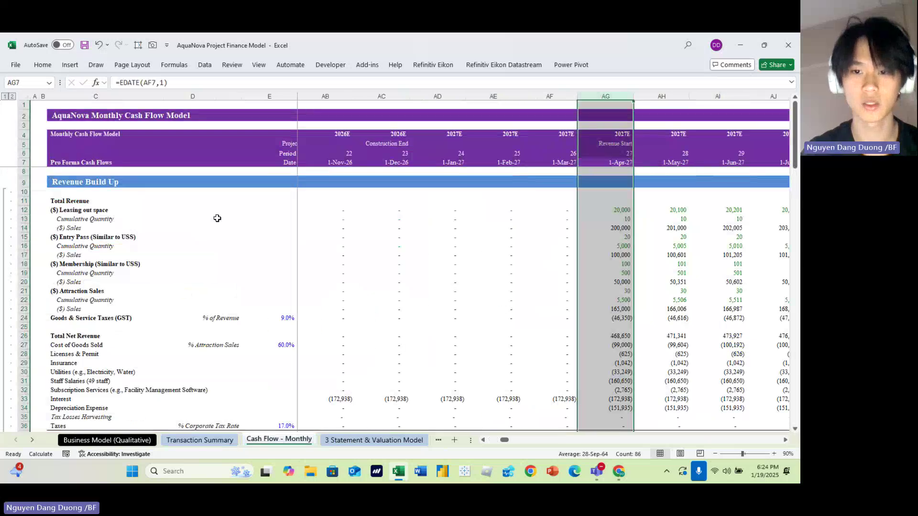
Step: Undo the last Revenue Start change and go back to the Schedule dates on the Transaction Summary sheet
key(ctrl+z)
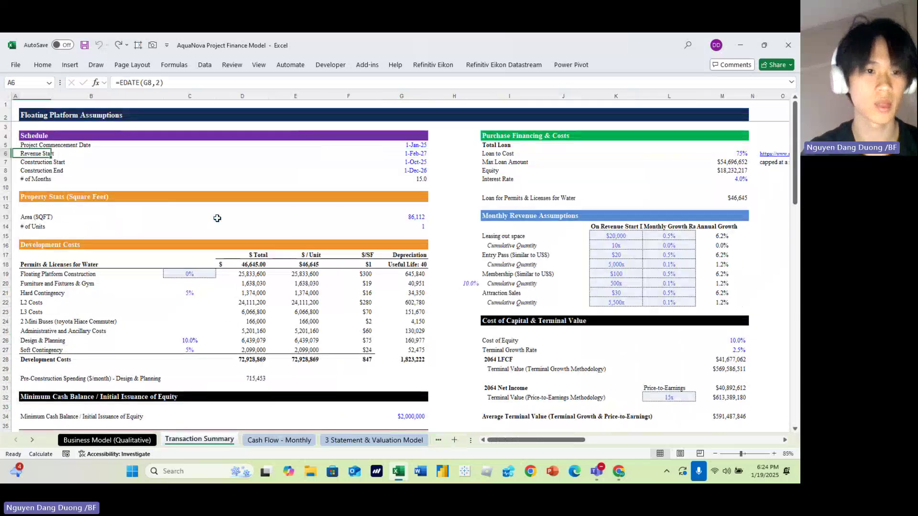
key(Right)
key(Right)
key(ctrl+Right)
key(ctrl+Down)
key(ctrl+Up)
key(Down)
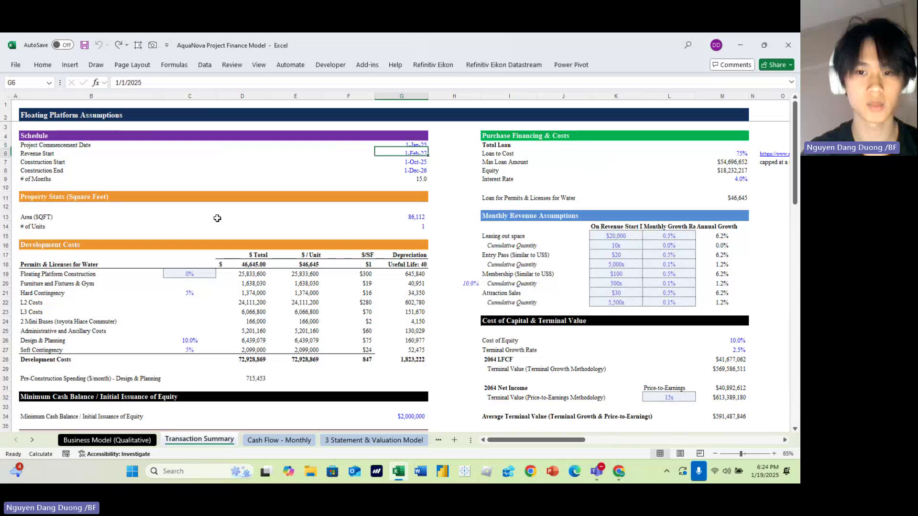
Step: Look across the schedule and financing assumptions, then down to the Property Stats heading
key(Right)
key(Right)
key(ctrl+Right)
key(ctrl+Left)
key(ctrl+Left)
key(ctrl+Left)
key(Down)
key(Down)
key(Down)
key(Down)
key(Down)
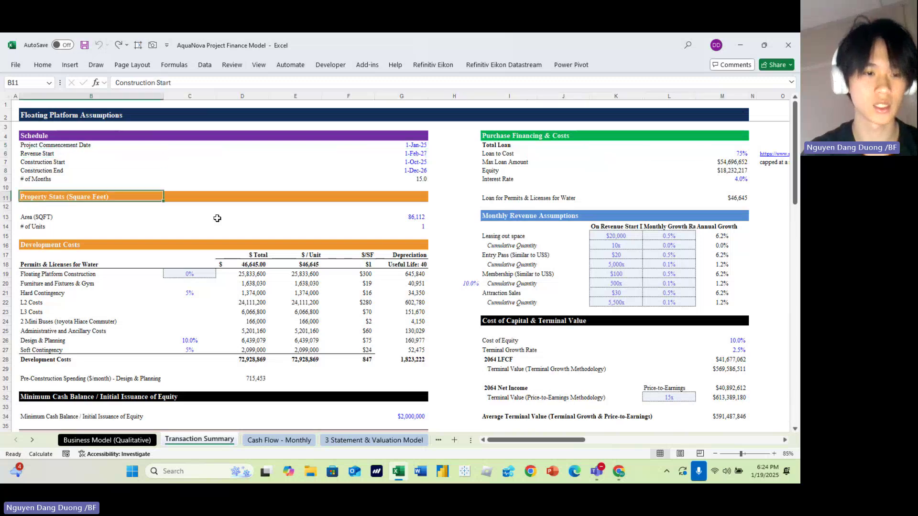
Step: Examine the property area figure and the Depreciation column down to its Development Costs total
key(Down)
key(Down)
key(Down)
key(Up)
key(ctrl+Right)
key(Down)
key(ctrl+Down)
key(ctrl+Down)
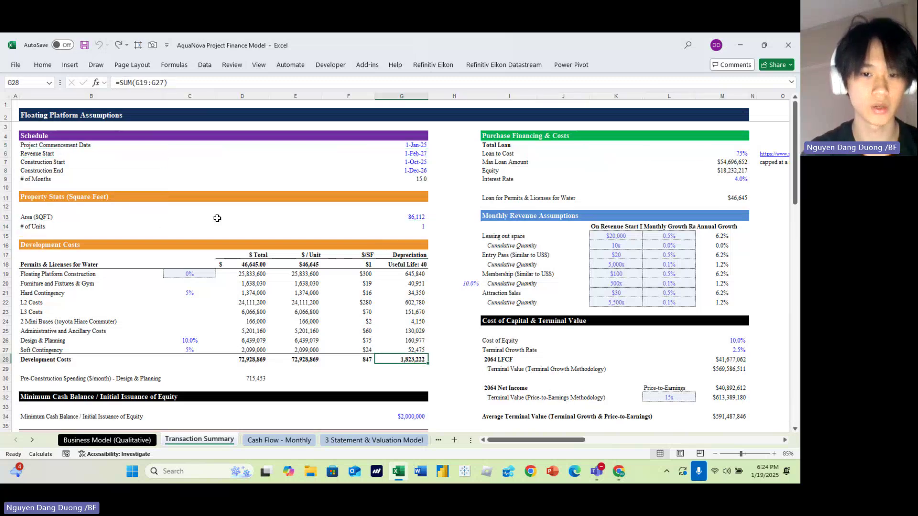
Step: Highlight the $/SF figures from Floating Platform Construction through Development Costs to review the cost per square foot
key(Left)
key(ctrl+Up)
key(Down)
key(Down)
key(ctrl+shift+Down)
key(shift+Up)
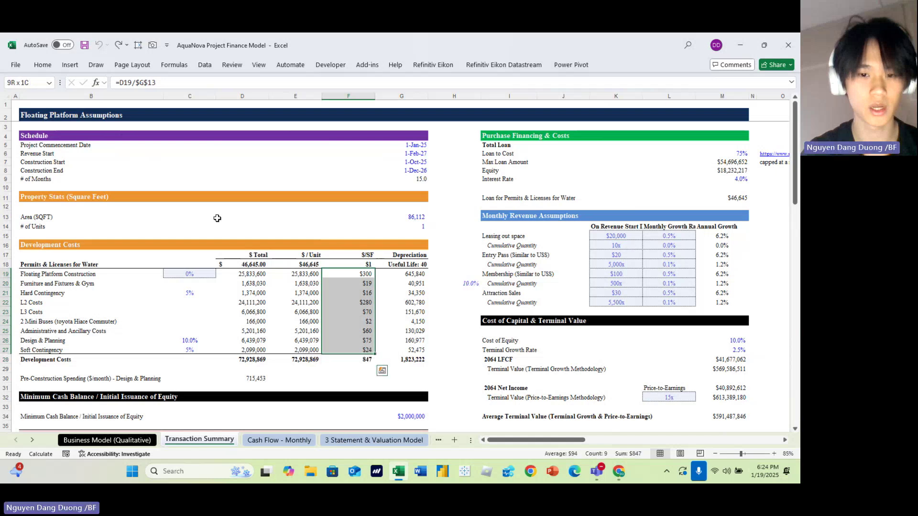
key(shift+Down)
Step: Highlight the $ Total amounts from Floating Platform Construction through Development Costs to review the cost breakdown
key(Left)
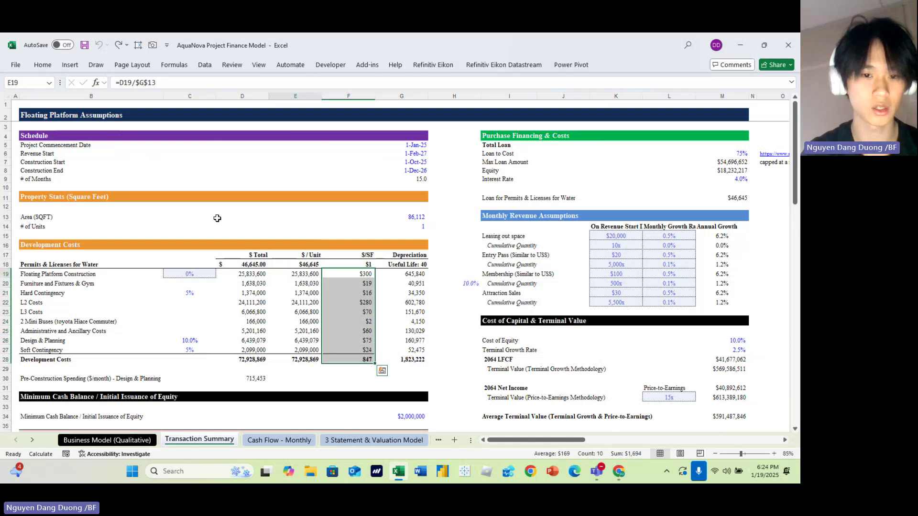
key(Left)
key(ctrl+shift+Down)
key(ctrl+shift+Up)
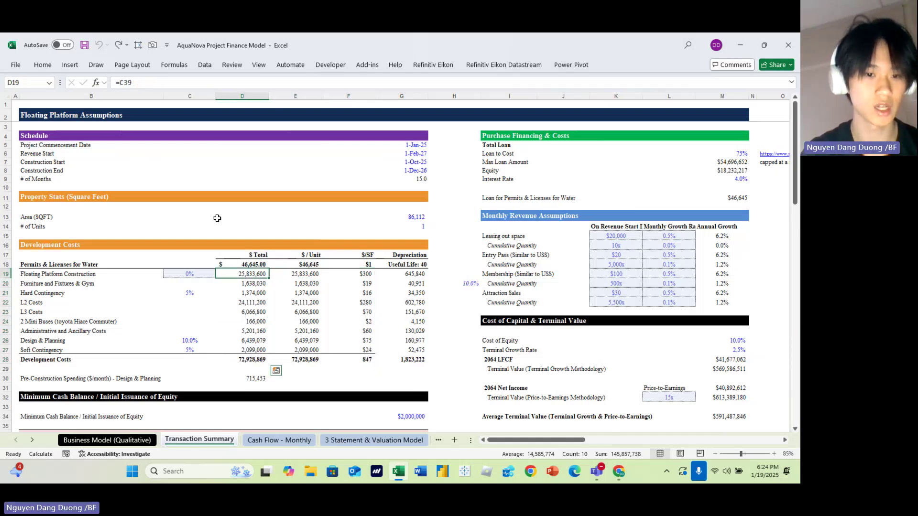
key(ctrl+shift+Down)
key(ctrl+shift+Up)
key(ctrl+shift+Down)
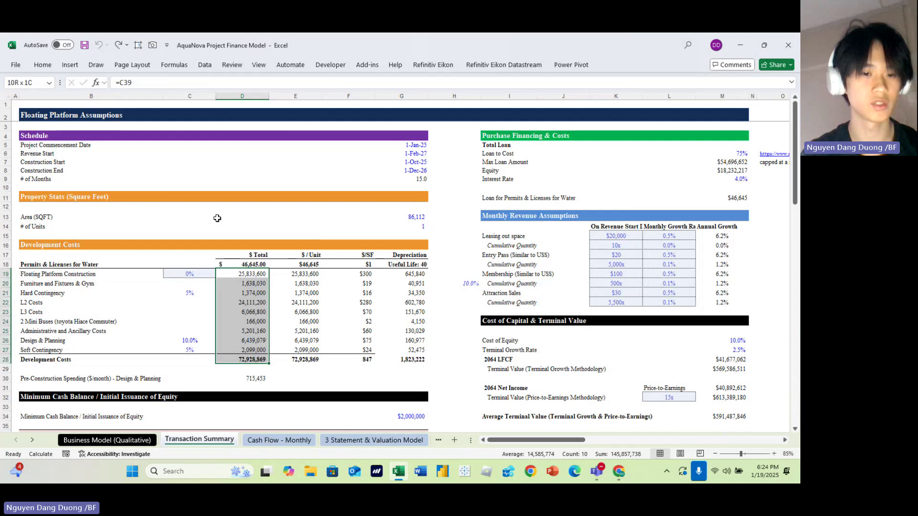
key(ctrl+shift+Up)
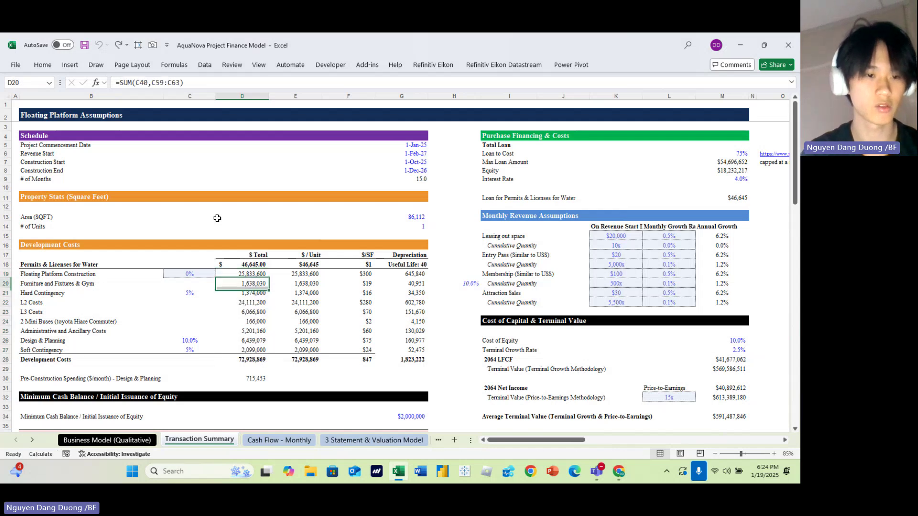
Step: Inspect the $ Total formulas for Furniture and Fixtures & Gym, L3 Costs and the remaining rows through Development Costs
key(Down)
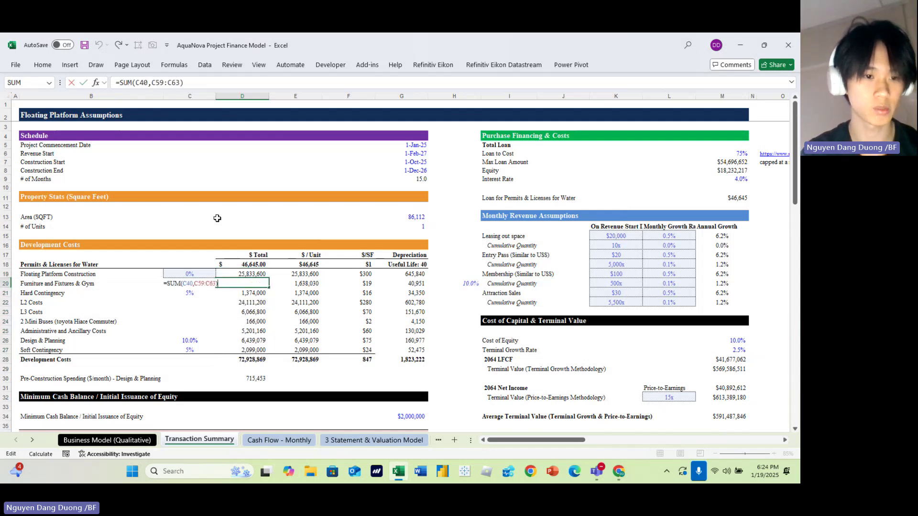
key(Down)
key(Down)
key(Down)
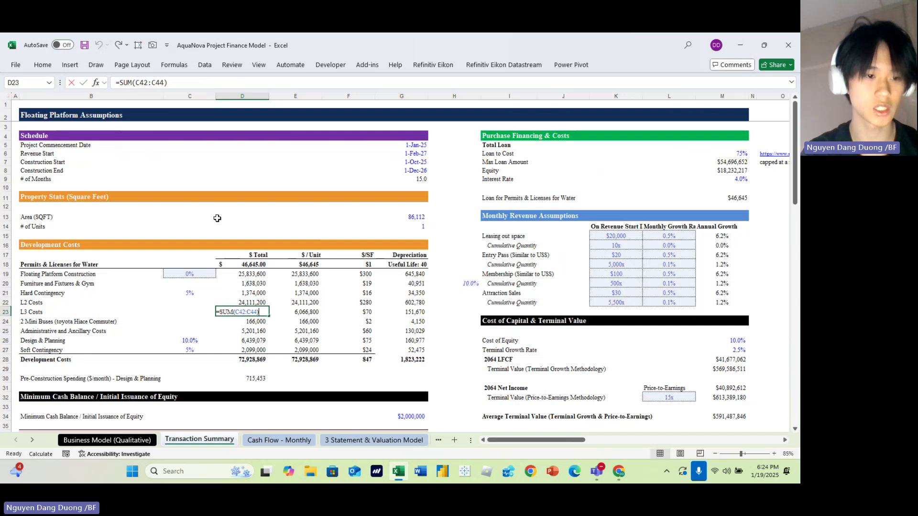
key(F2)
key(Escape)
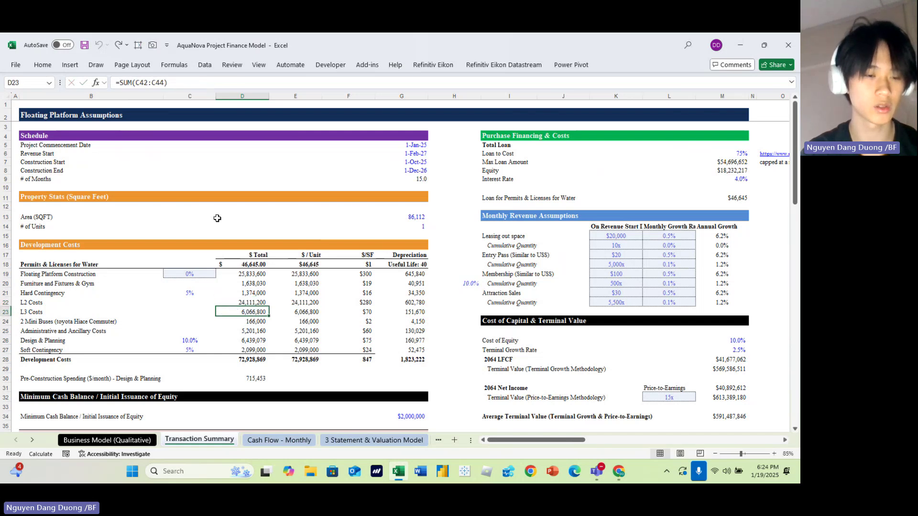
key(Down)
key(Down)
key(Down)
key(Down)
key(Down)
key(Down)
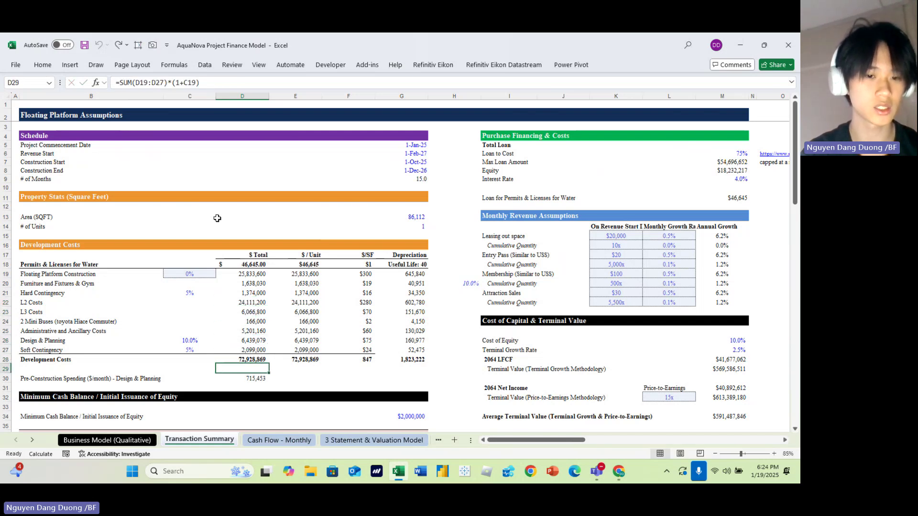
Step: Look over the Operating & Capital Expenses assumptions with their reference links, and bring up the Research - Subscription sheet
scroll(216, 218, down, 13)
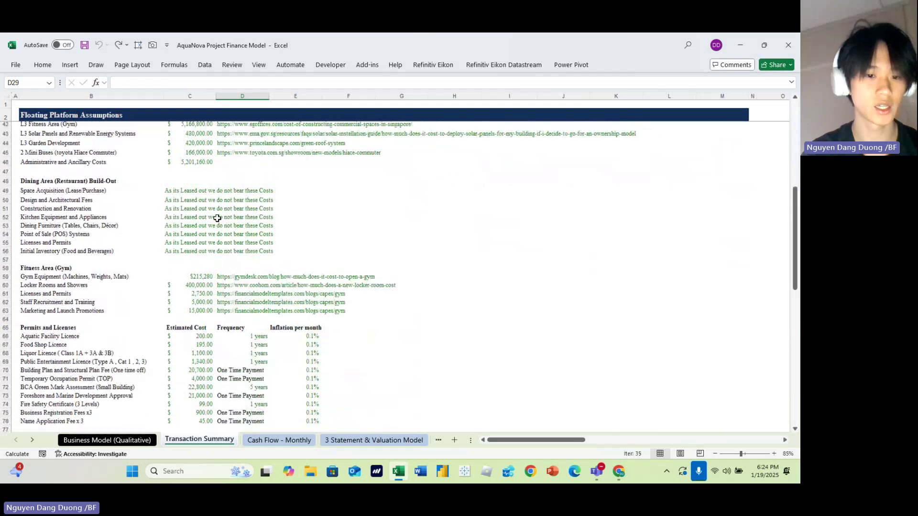
scroll(217, 218, up, 4)
key(ctrl+Page_Down)
key(ctrl+Page_Down)
key(ctrl+Page_Down)
key(ctrl+Page_Down)
key(ctrl+Page_Down)
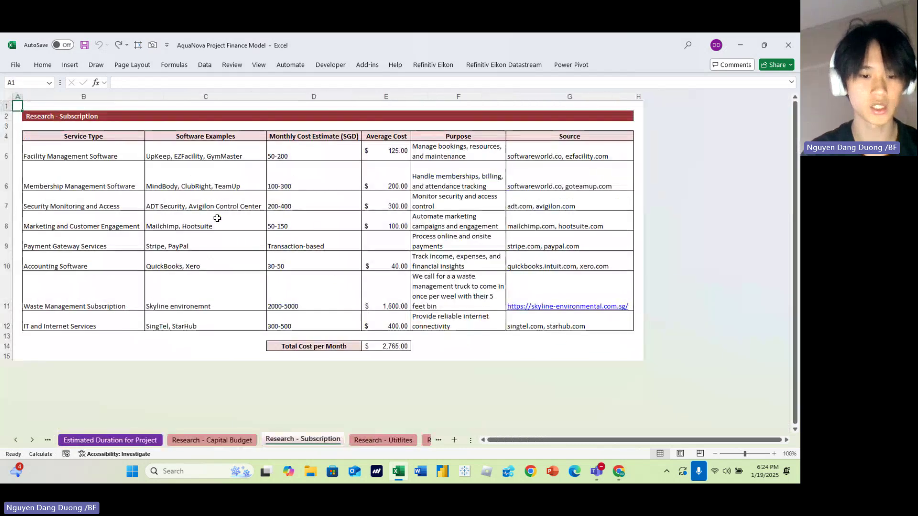
Step: Browse the neighbouring research sheets and examine the cost explanations and reference links in Research - Capital Budget
key(ctrl+Page_Up)
key(ctrl+Page_Down)
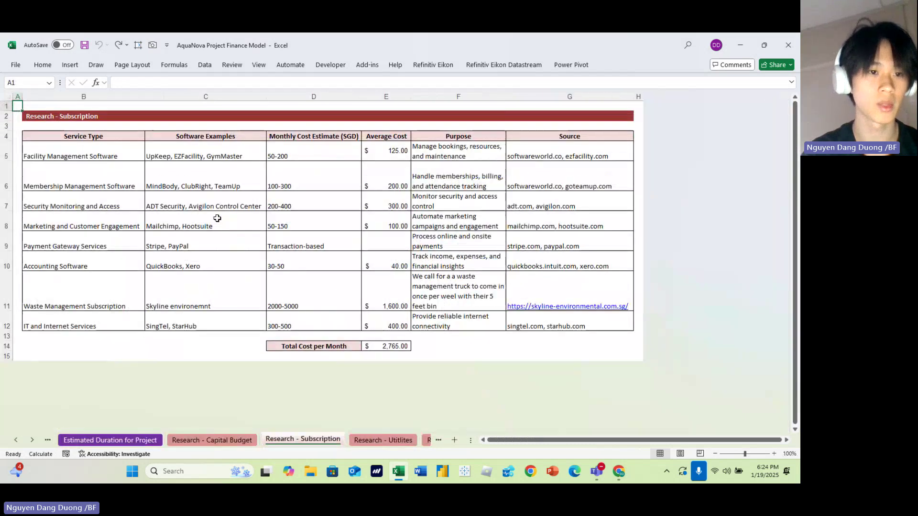
key(ctrl+Page_Down)
key(ctrl+Page_Down)
key(ctrl+Page_Up)
key(ctrl+Page_Up)
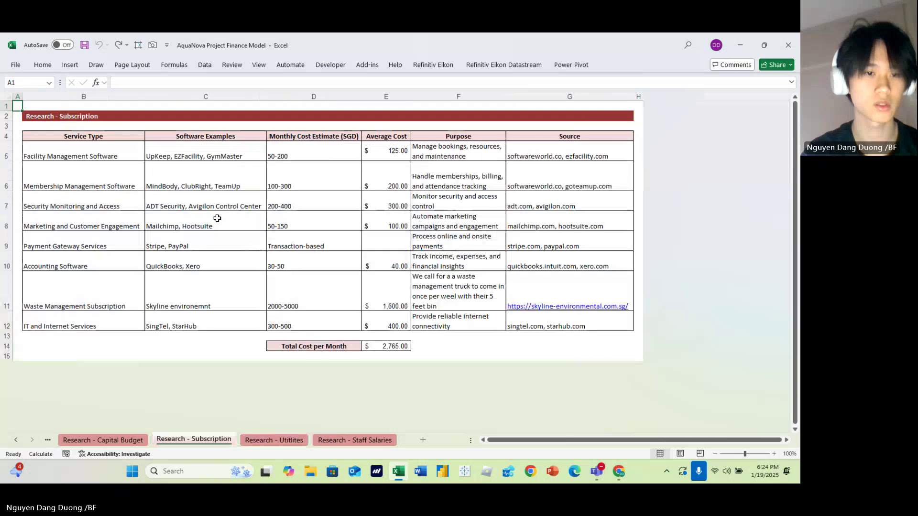
key(ctrl+Page_Up)
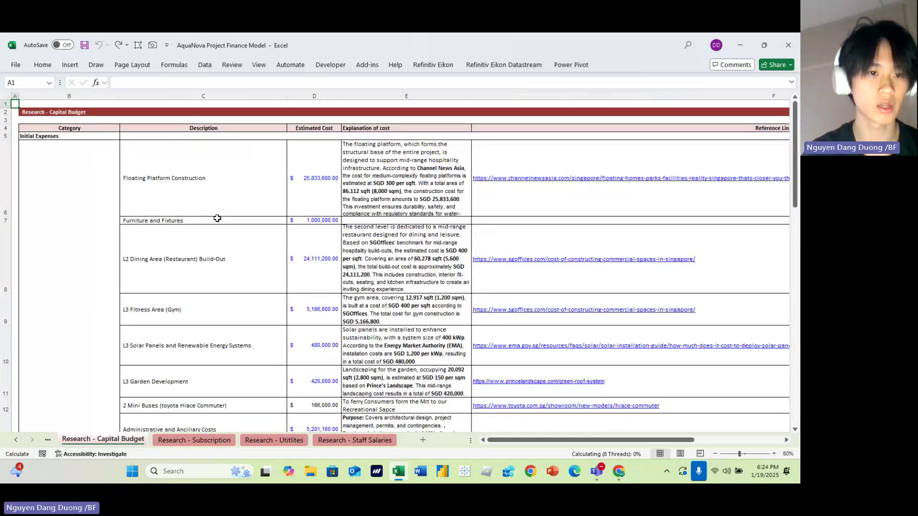
key(Page_Down)
key(Page_Down)
key(Page_Down)
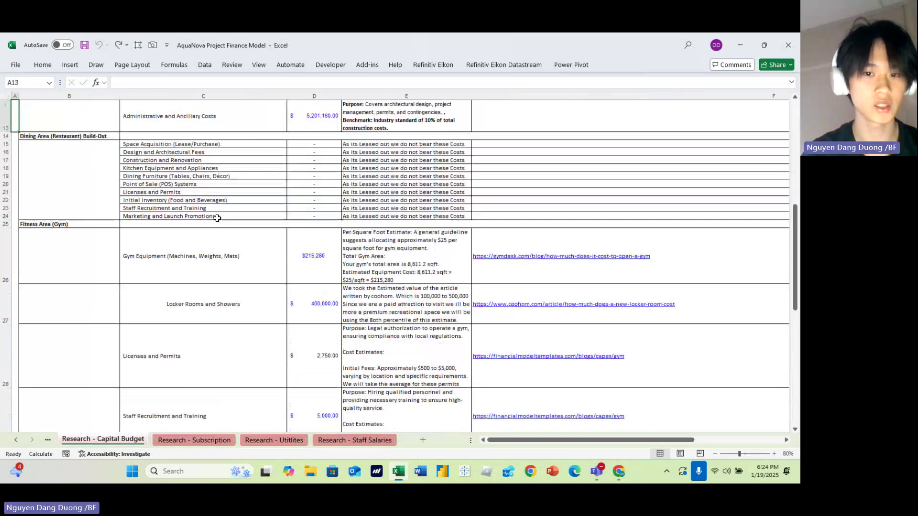
key(Page_Up)
key(ctrl+Home)
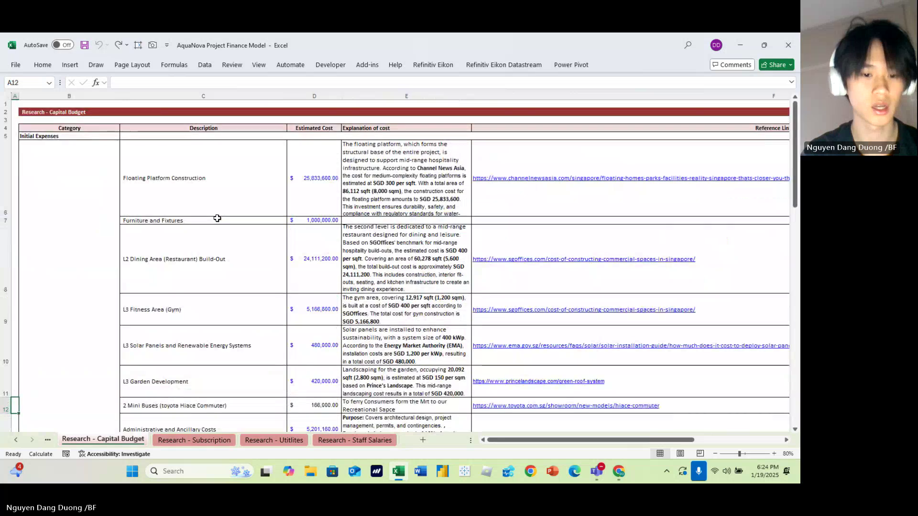
Step: Examine the utility cost calculations and the Research - Staff Salaries sheet
key(ctrl+Page_Down)
key(ctrl+Page_Down)
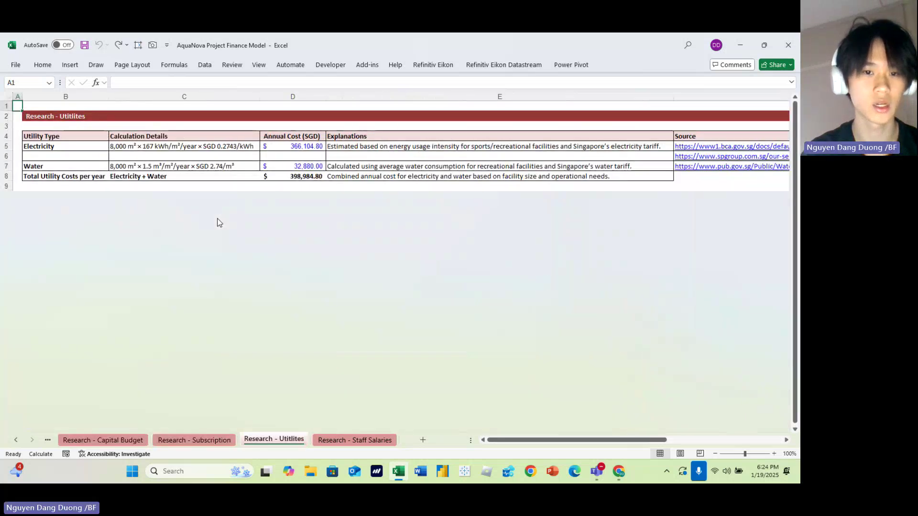
key(ctrl+Page_Down)
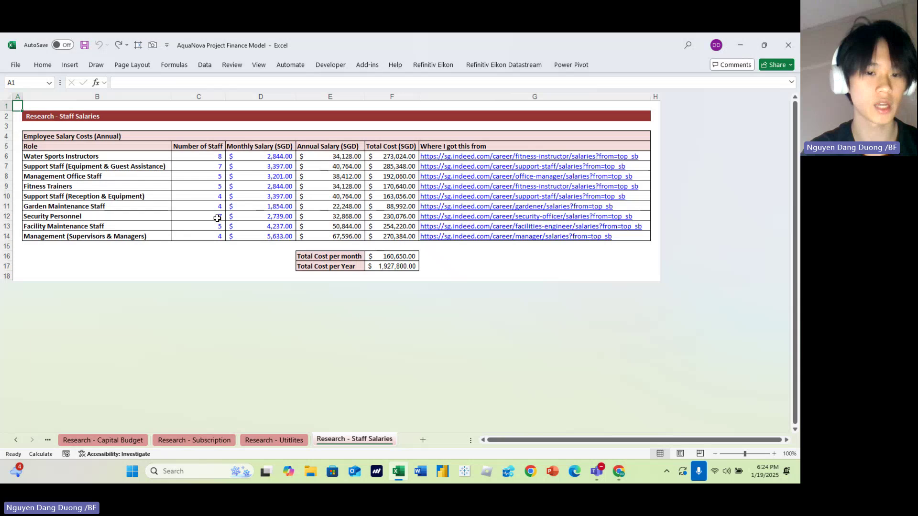
Step: Examine the design, construction and testing timeline on the Estimated Duration for Project sheet
key(ctrl+Page_Up)
key(ctrl+Page_Up)
key(ctrl+Page_Up)
key(ctrl+Page_Up)
key(ctrl+Page_Up)
key(ctrl+Page_Down)
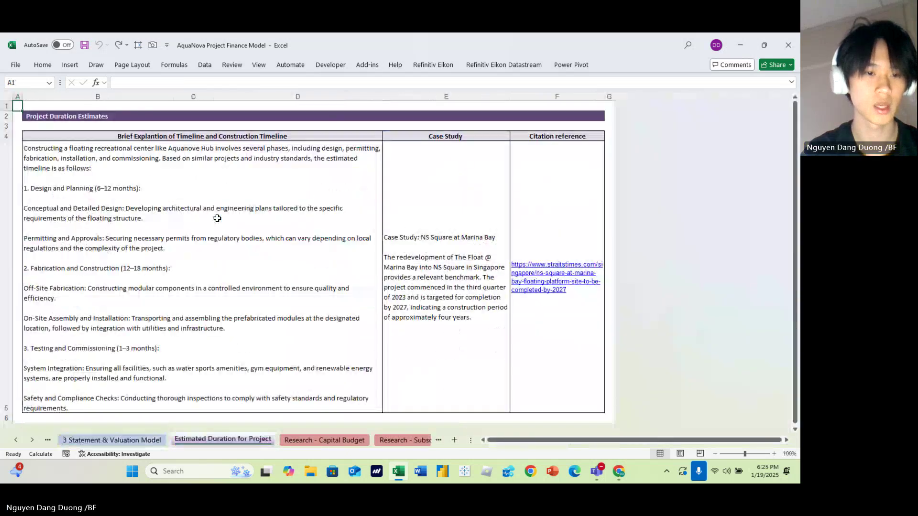
key(Down)
key(Right)
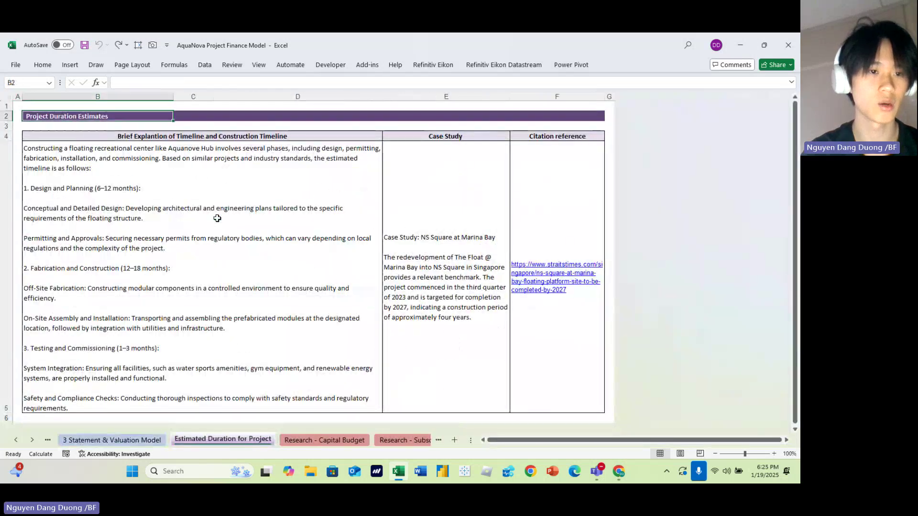
key(Down)
key(Down)
key(Down)
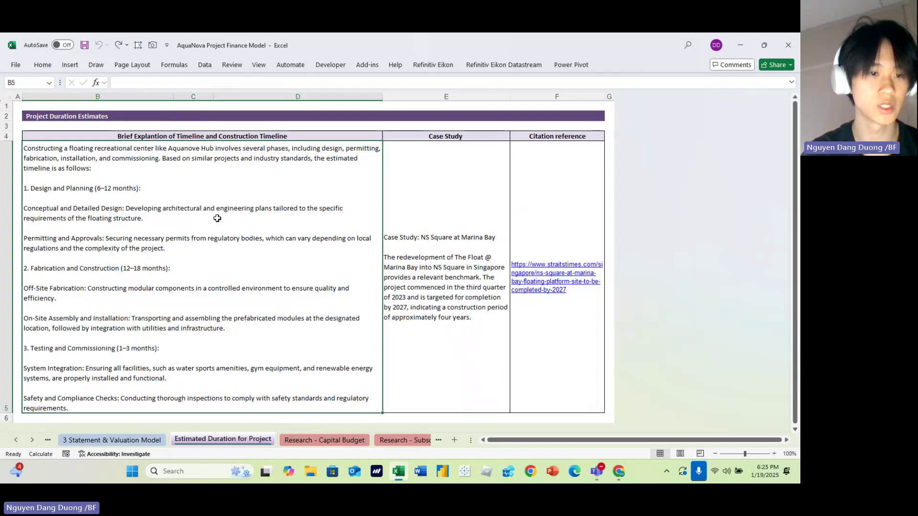
Step: Review the NS Square at Marina Bay case study and its citation reference
key(Right)
key(Right)
key(Left)
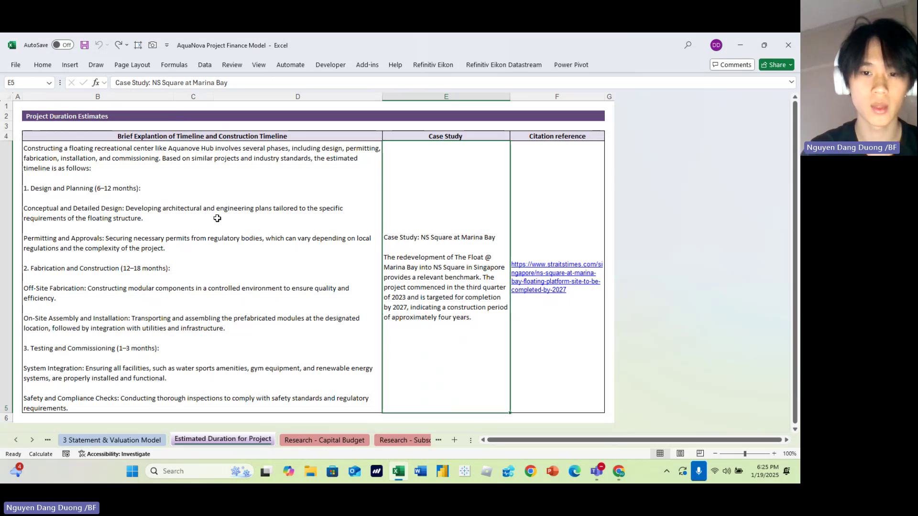
key(Right)
key(Left)
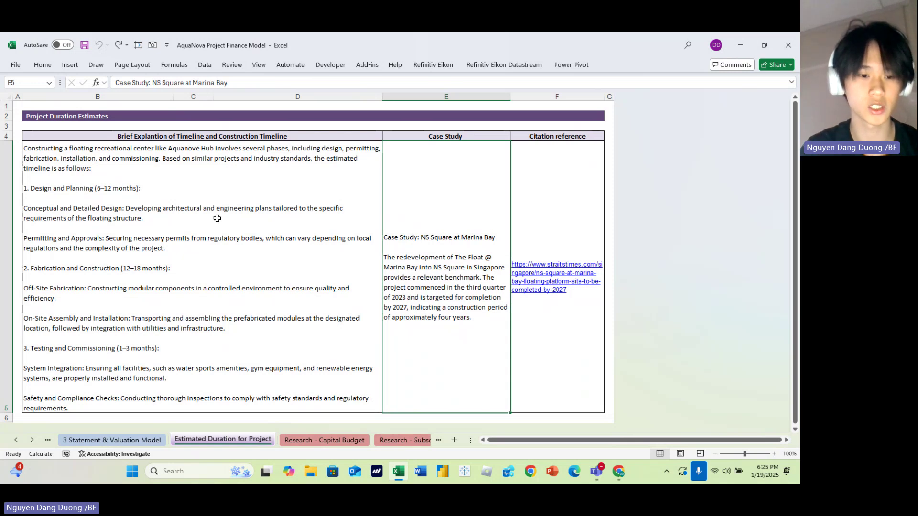
Step: Return to the Schedule section at the start of the Transaction Summary sheet
key(ctrl+Page_Up)
key(ctrl+Page_Up)
key(ctrl+Page_Up)
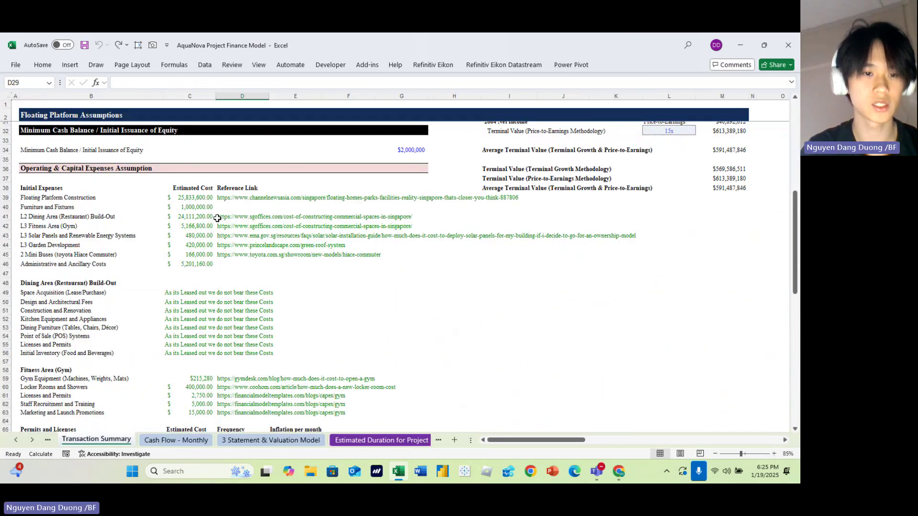
key(ctrl+Up)
key(ctrl+Up)
key(ctrl+Up)
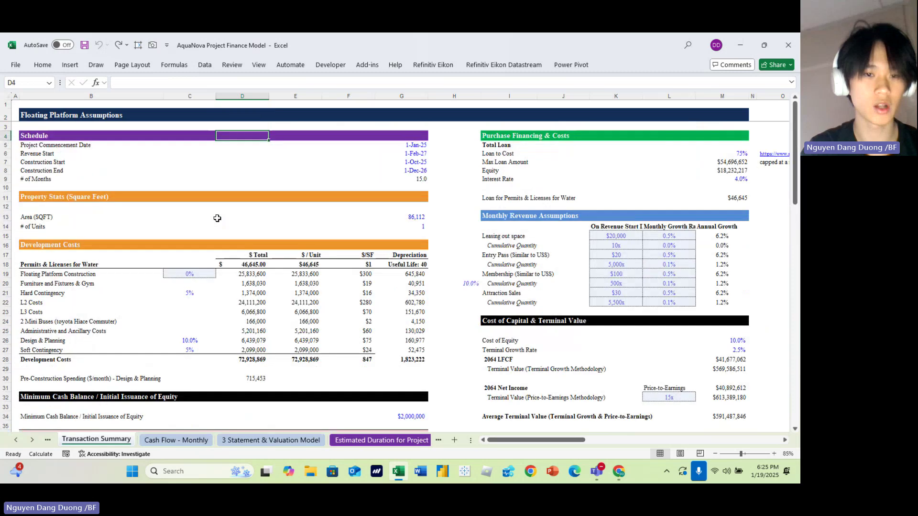
Step: Go across to the Purchase Financing & Costs section and down past its Interest Rate row
key(Down)
key(Down)
key(Right)
key(Right)
key(Right)
key(Right)
key(Right)
key(Right)
key(Down)
key(Down)
key(Down)
key(Down)
key(Right)
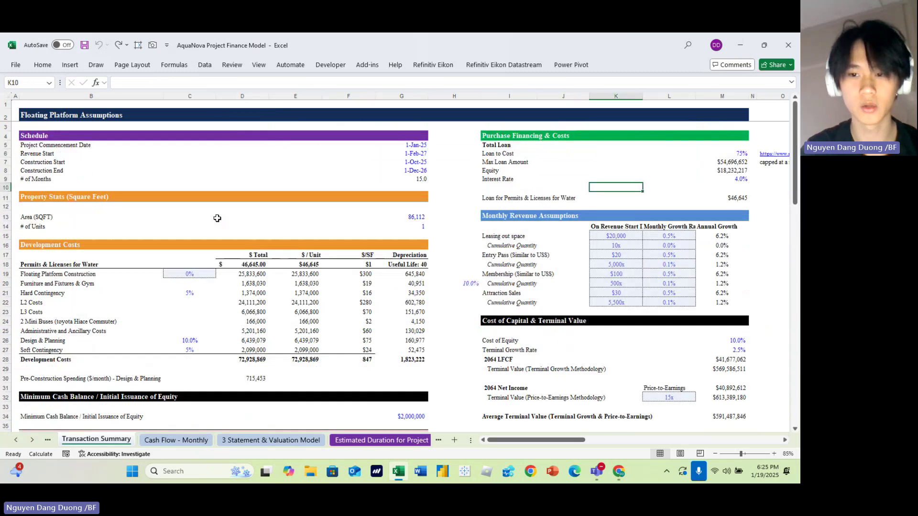
Step: Go to the Leasing out space row in the Monthly Revenue Assumptions
key(ctrl+Down)
key(ctrl+Down)
key(ctrl+Up)
key(Down)
key(Left)
key(Left)
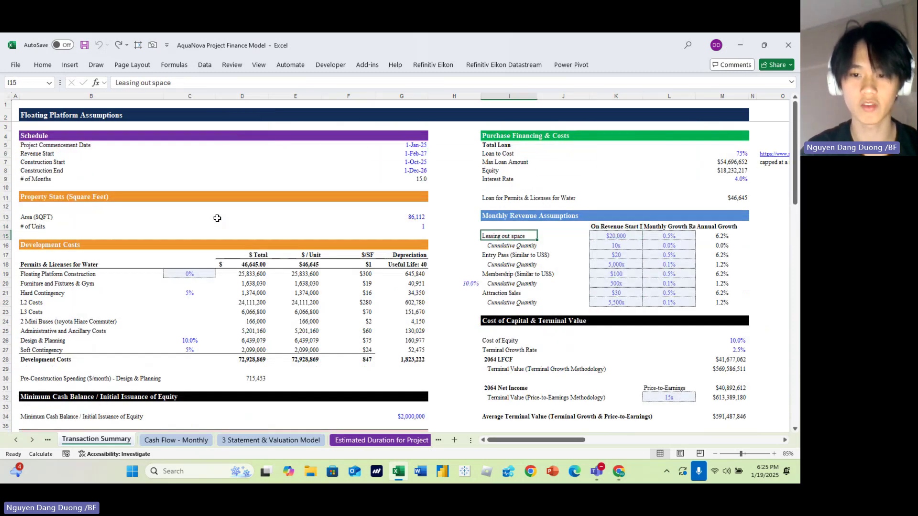
Step: Walk through the revenue streams from Leasing out space through Entry Pass and Membership to Attraction Sales
key(ctrl+shift+Down)
key(ctrl+shift+Up)
key(Down)
key(Down)
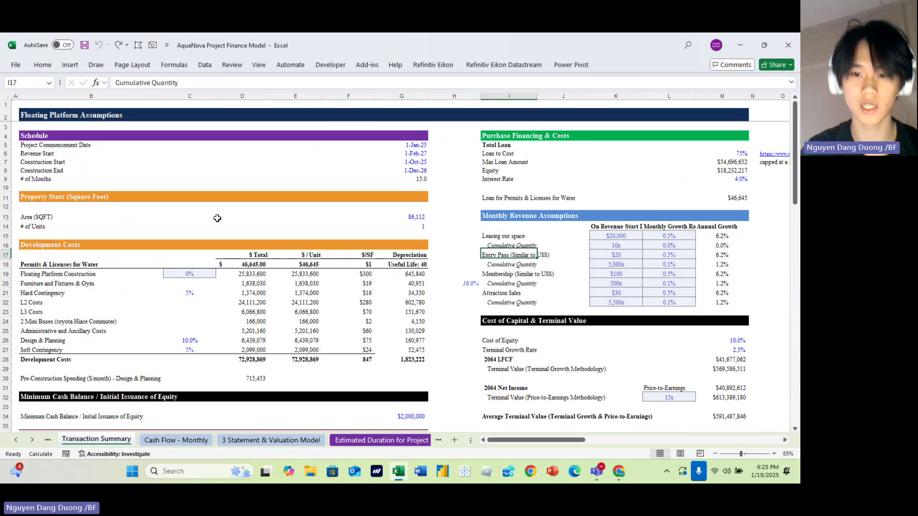
key(Down)
key(Down)
key(Down)
key(Down)
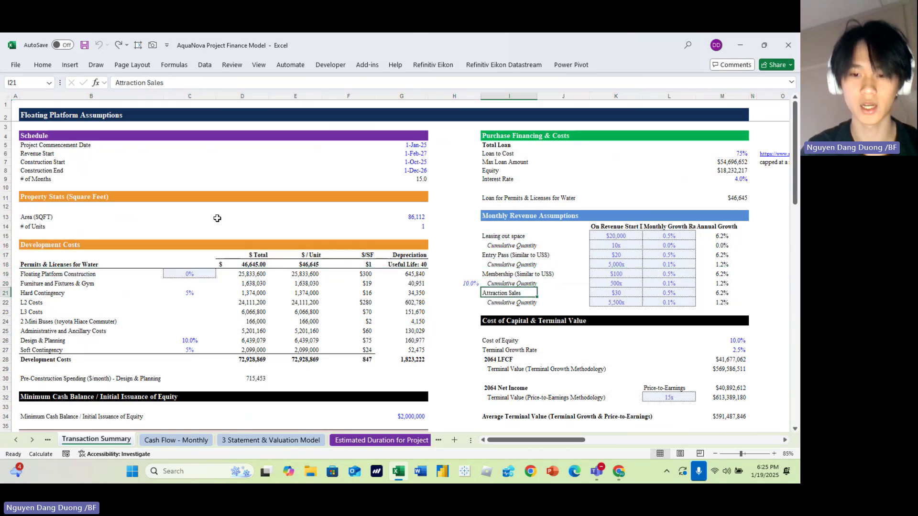
Step: Go back over the Entry Pass and Membership rows and their cumulative quantities, ending at Attraction Sales
key(Up)
key(Up)
key(Up)
key(Up)
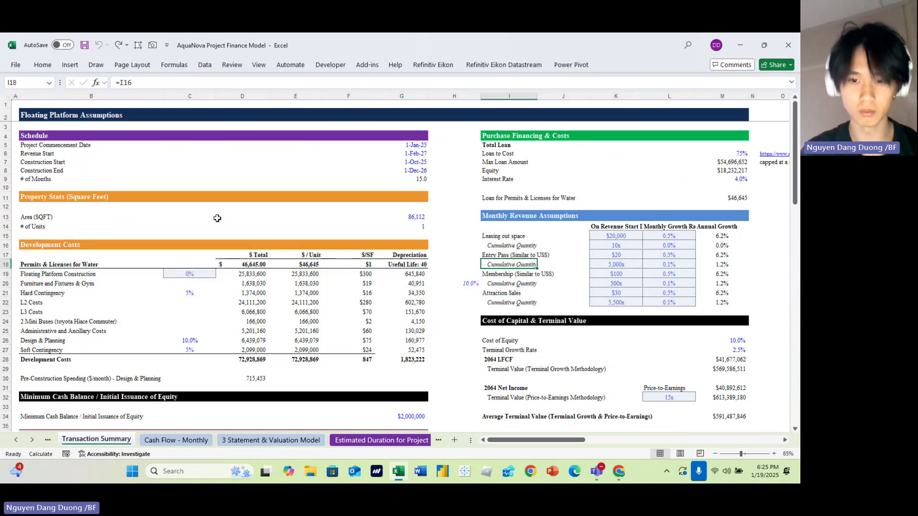
key(Down)
key(Down)
key(Down)
key(Down)
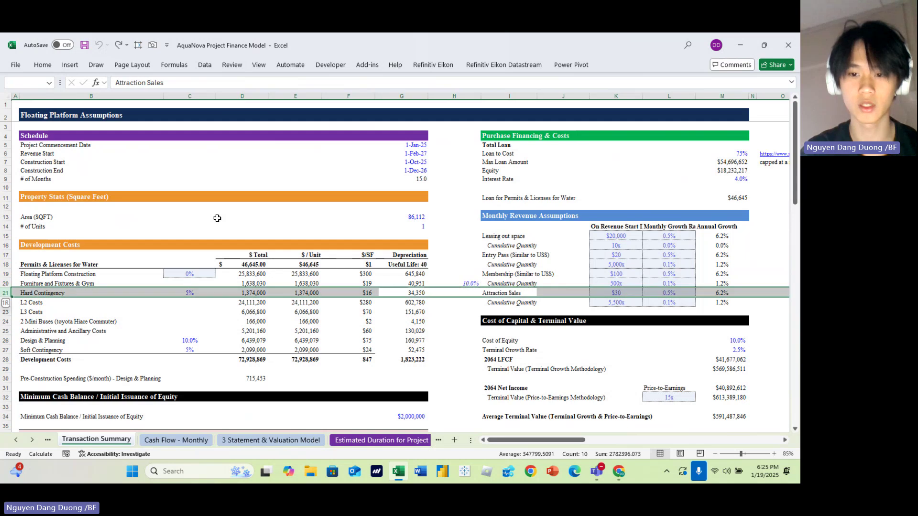
Step: Inspect the Attraction Sales assumption for the amount on revenue start
key(Right)
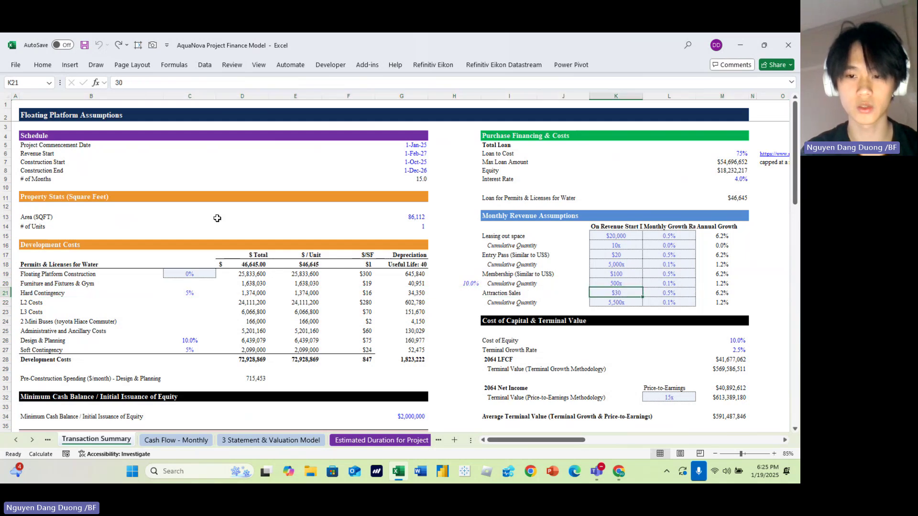
key(Left)
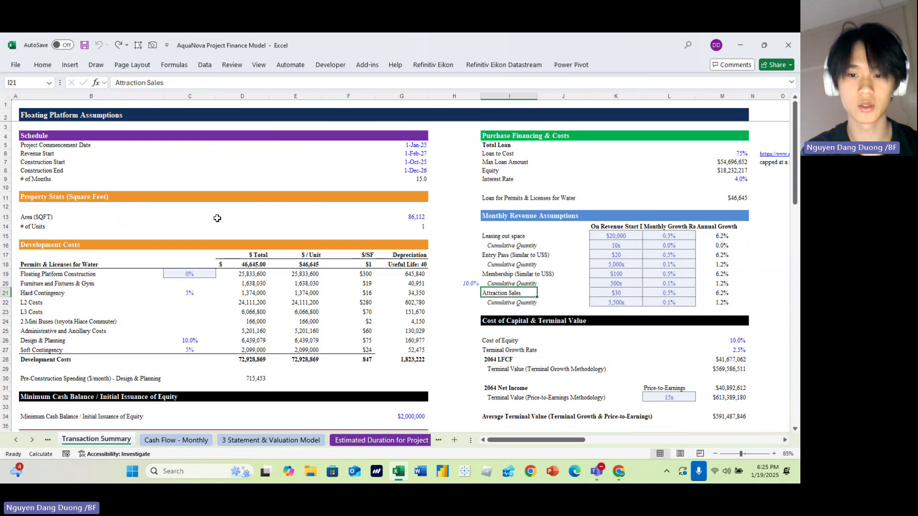
key(ctrl+Right)
key(ctrl+Left)
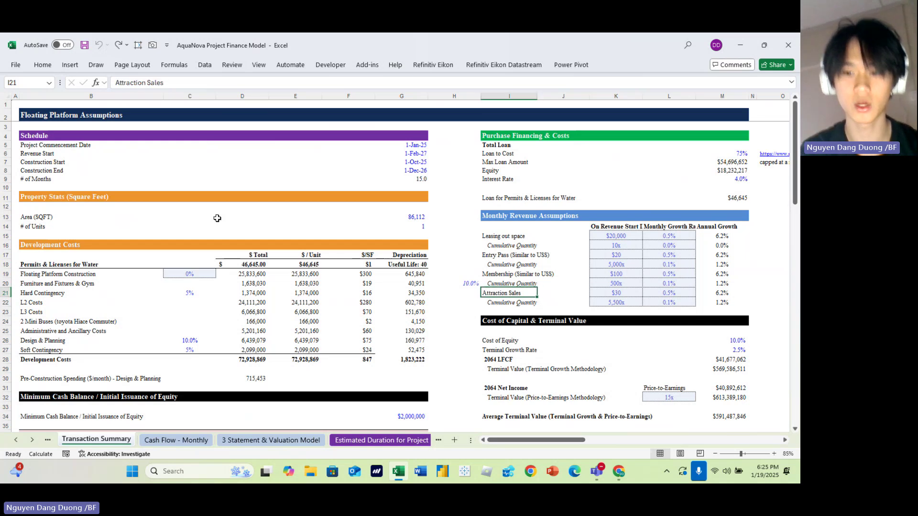
key(ctrl+shift+Right)
key(ctrl+Right)
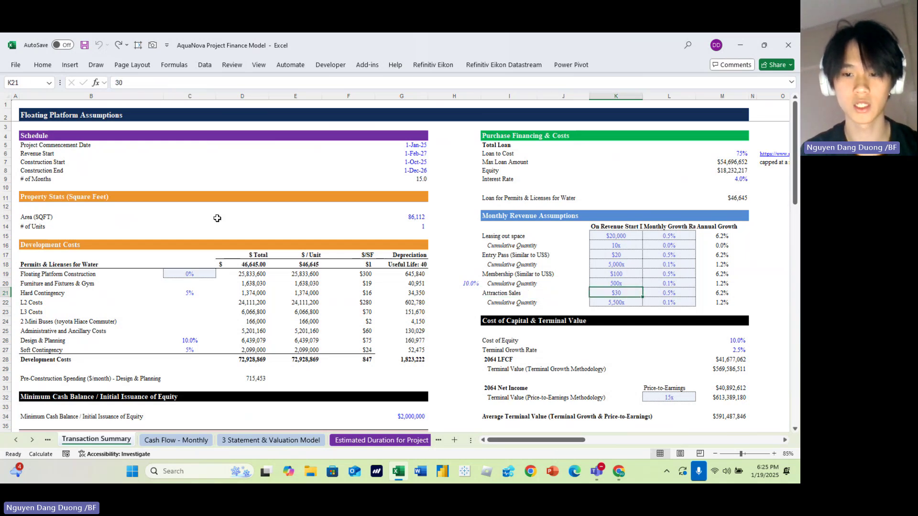
Step: Highlight the whole Cost of Capital & Terminal Value block down to the Average Terminal Value row to review it
scroll(216, 218, down, 5)
scroll(217, 218, up, 4)
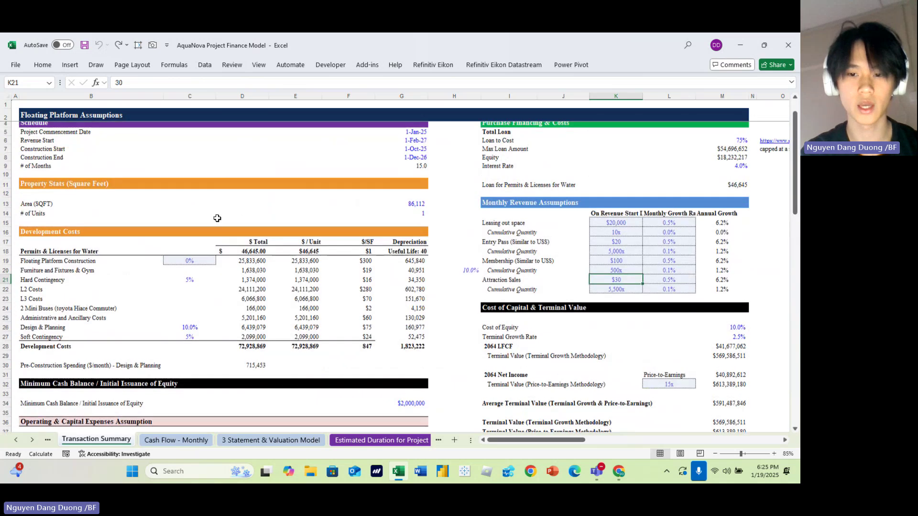
scroll(217, 218, down, 2)
click(497, 262)
key(shift+Down)
key(shift+Down)
key(shift+Down)
key(shift+Down)
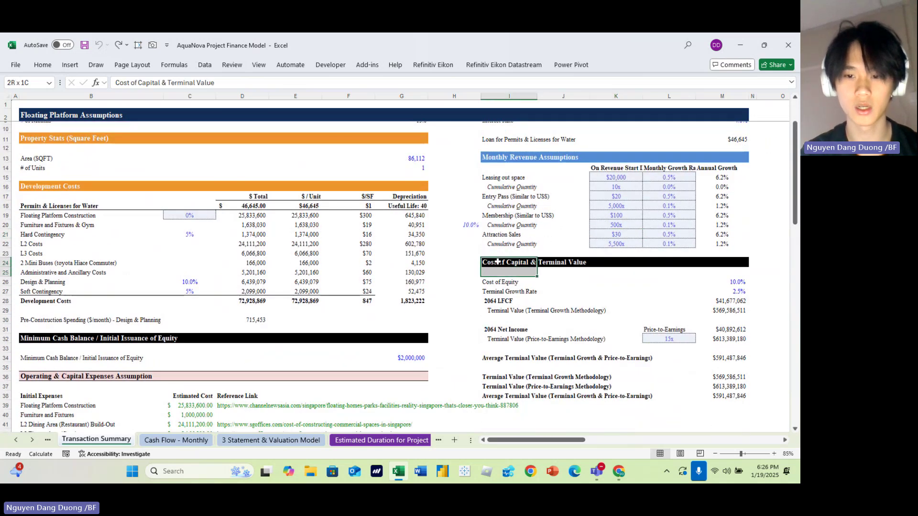
key(shift+Down)
key(shift+Down)
key(shift+Down)
key(shift+Down)
key(shift+Down)
key(shift+Down)
key(shift+Down)
key(shift+Down)
key(shift+Down)
key(shift+Down)
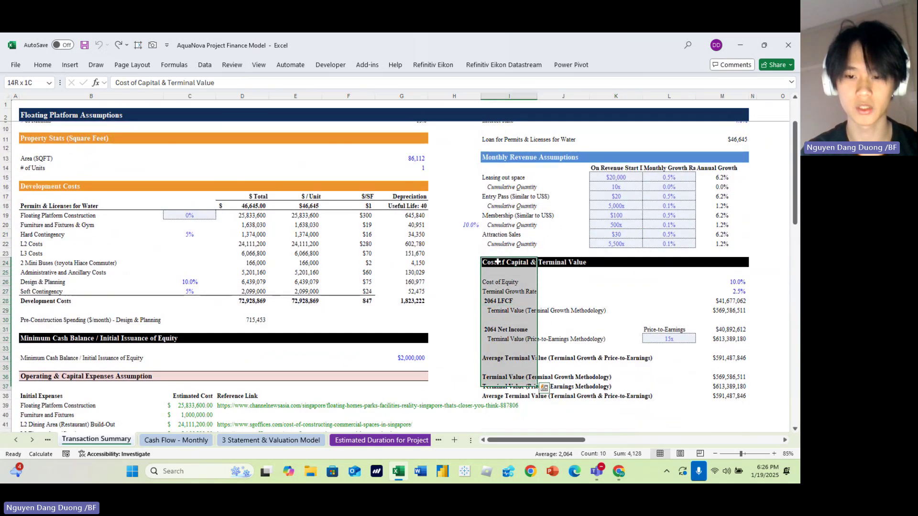
key(shift+Right)
key(shift+Right)
key(shift+Right)
key(shift+Right)
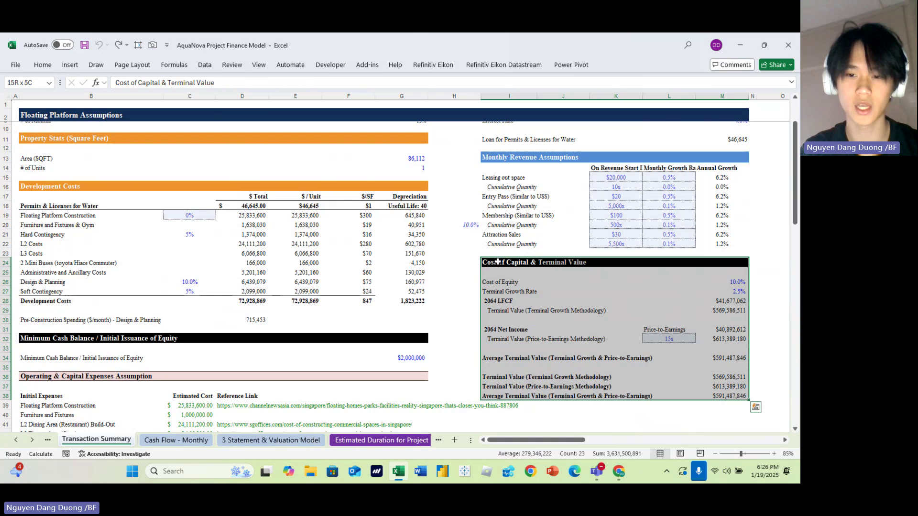
key(Left)
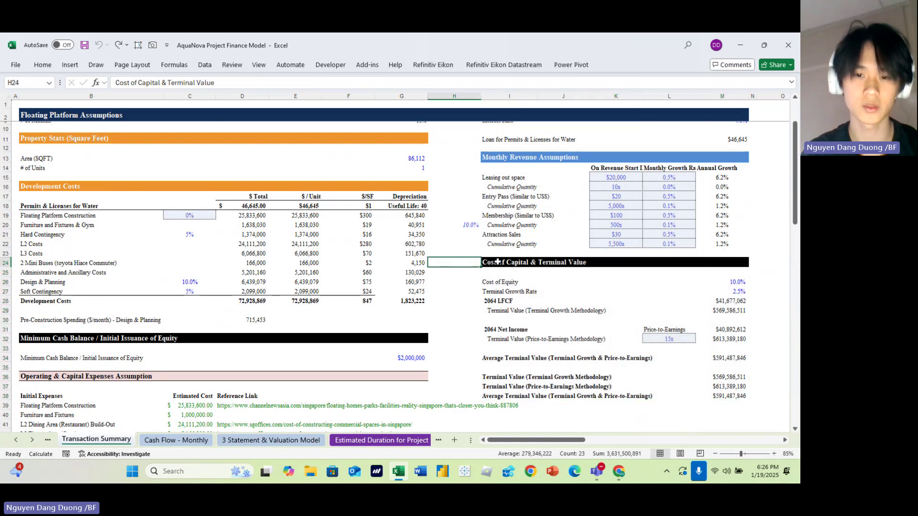
Step: Examine the Development Costs section of the Cash Flow - Monthly sheet back to the January 2025 project commencement
key(Up)
key(ctrl+Up)
key(ctrl+Up)
key(ctrl+Page_Down)
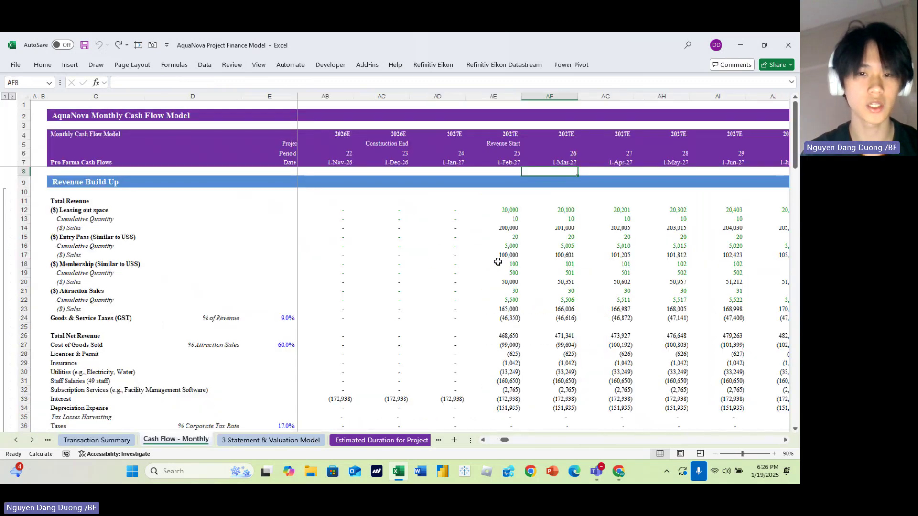
scroll(513, 303, left, 5)
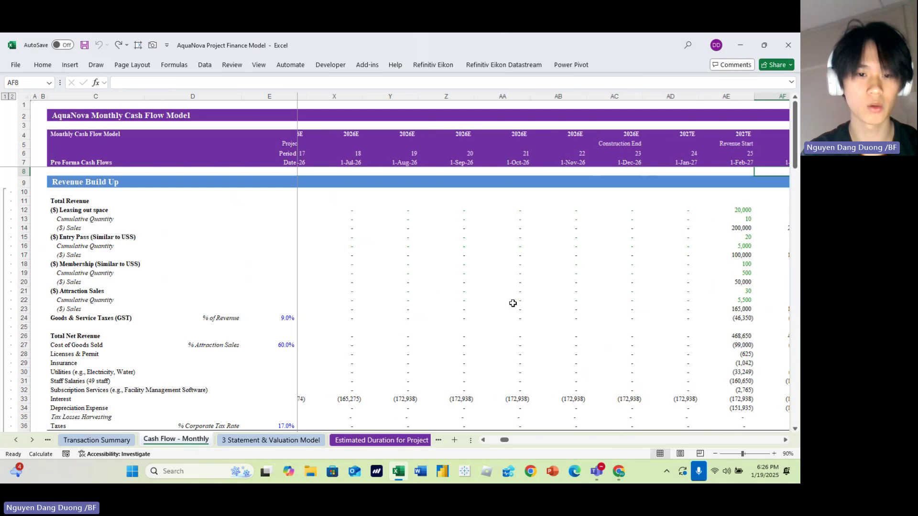
scroll(513, 303, down, 13)
scroll(512, 303, left, 8)
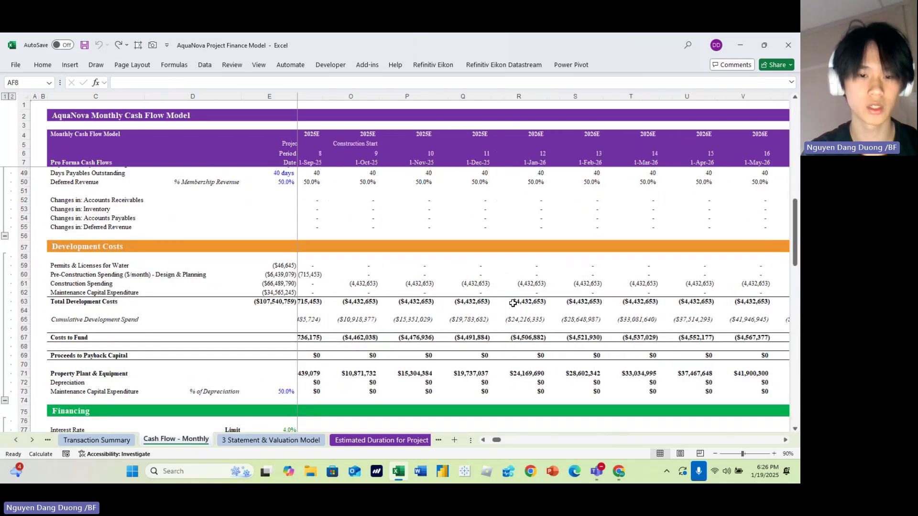
scroll(512, 303, left, 10)
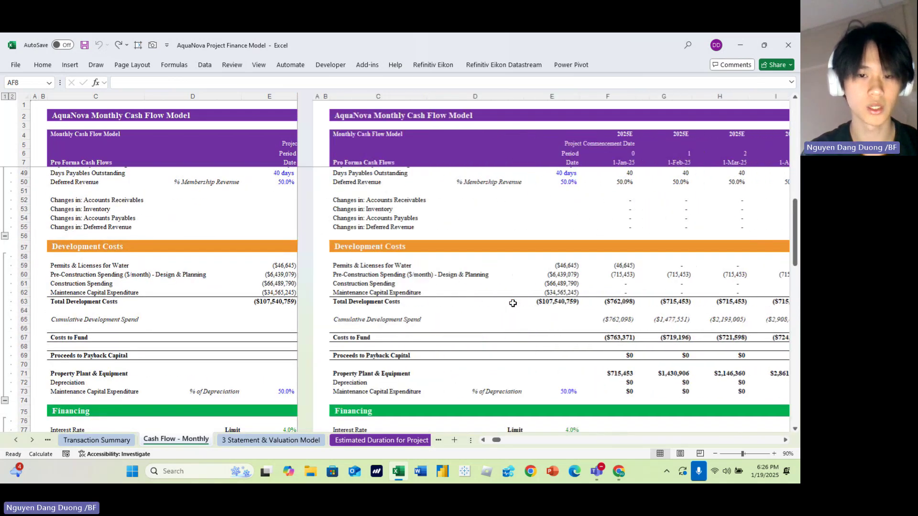
Step: Inspect the Permits & Licenses for Water cost and its formula in the January 2025 column
scroll(513, 303, right, 1)
click(345, 266)
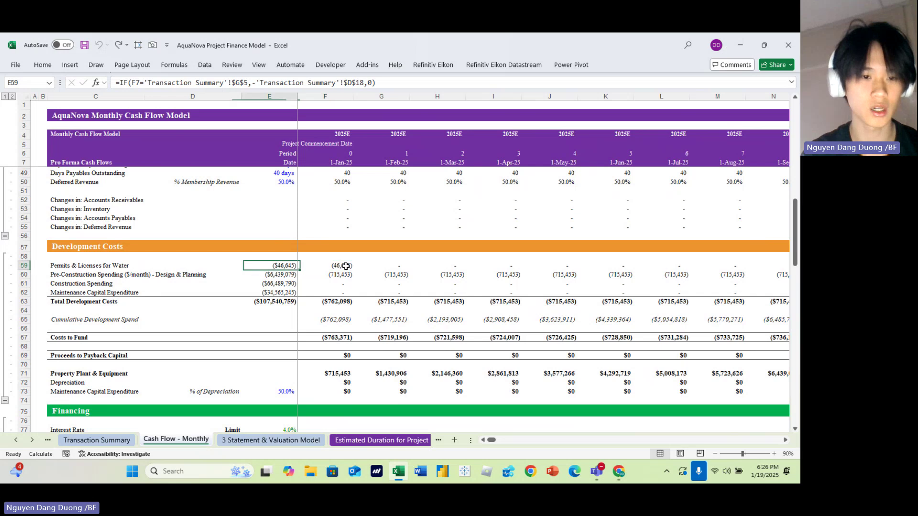
double_click(345, 266)
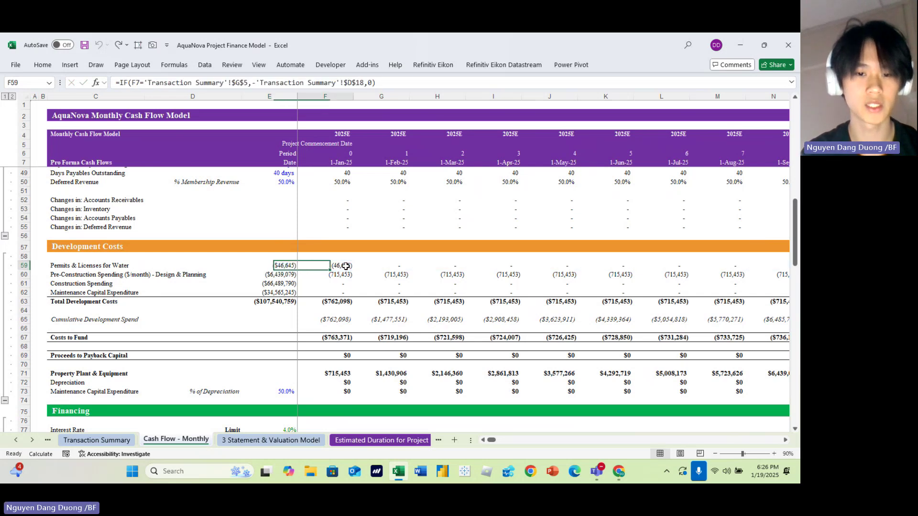
key(Escape)
Step: Highlight the monthly Pre-Construction Spending for Design & Planning from January through September 2025 to review it
drag(345, 275, 746, 274)
scroll(346, 266, right, 2)
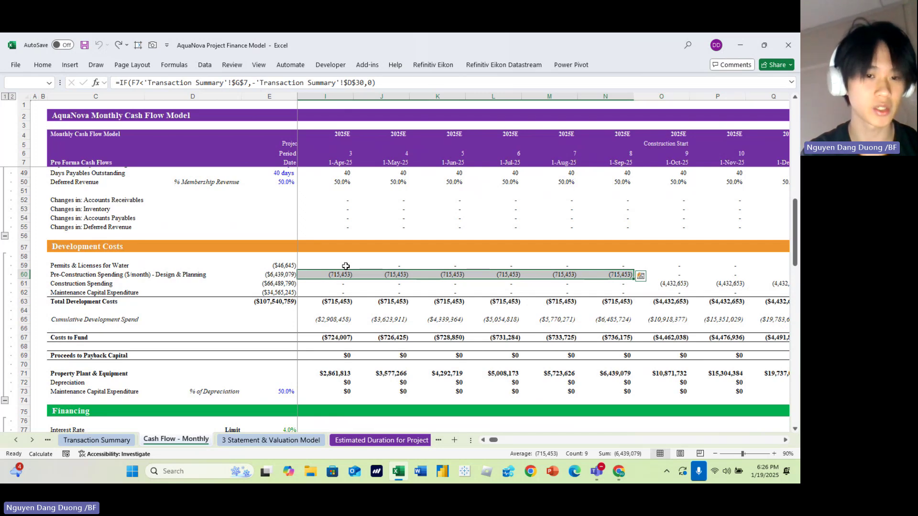
key(shift+Left)
key(shift+Left)
key(shift+Left)
key(shift+Left)
key(shift+Left)
key(shift+Left)
key(shift+Left)
key(shift+Left)
key(shift+Right)
key(shift+Right)
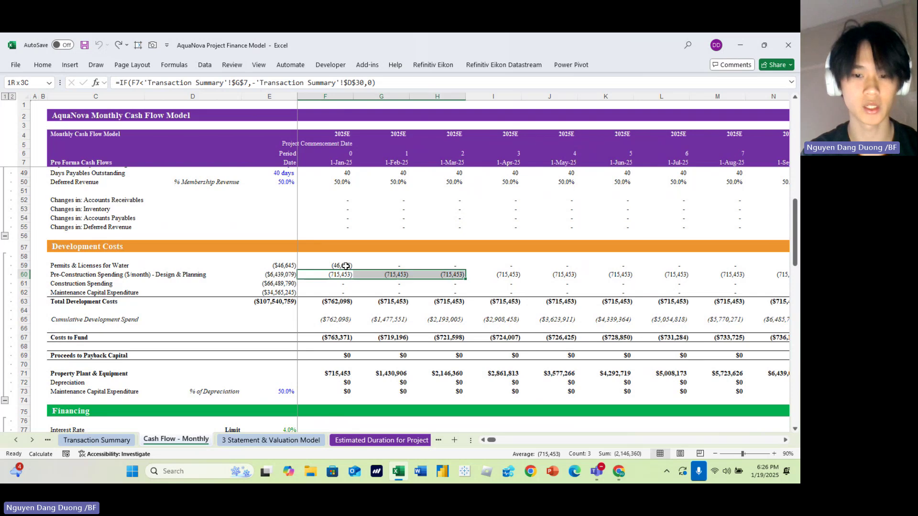
Step: Consult the design and planning duration on the Estimated Duration for Project sheet and return to the Cash Flow - Monthly sheet
key(ctrl+Page_Down)
key(ctrl+Page_Down)
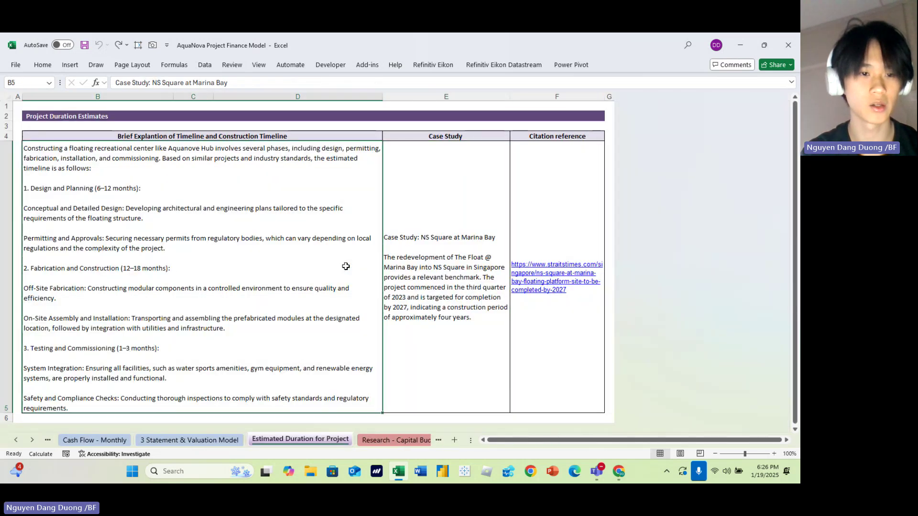
key(ctrl+Page_Up)
key(ctrl+Page_Up)
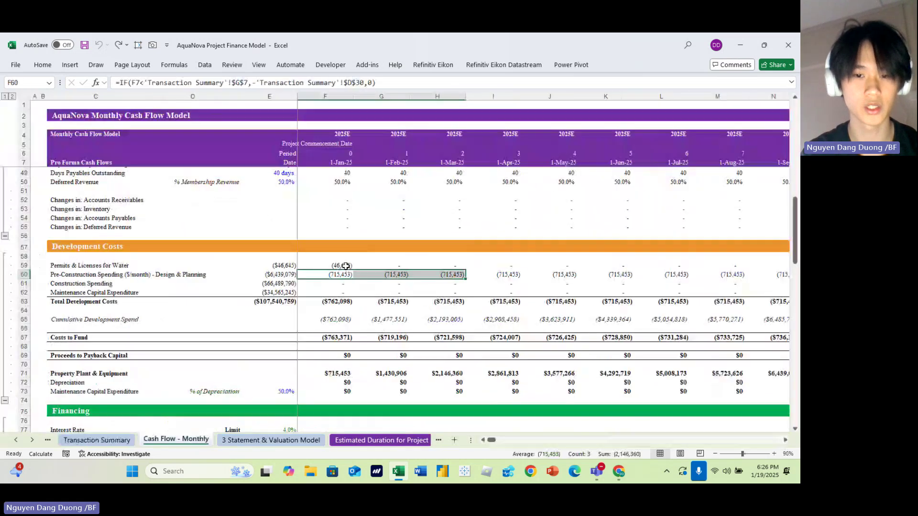
Step: Reselect the nine monthly Pre-Construction Spending amounts starting from the project commencement date
key(Right)
key(Left)
key(shift+Right)
key(shift+Right)
key(shift+Right)
key(shift+Right)
key(shift+Right)
key(shift+Right)
key(shift+Right)
key(shift+Right)
key(shift+Right)
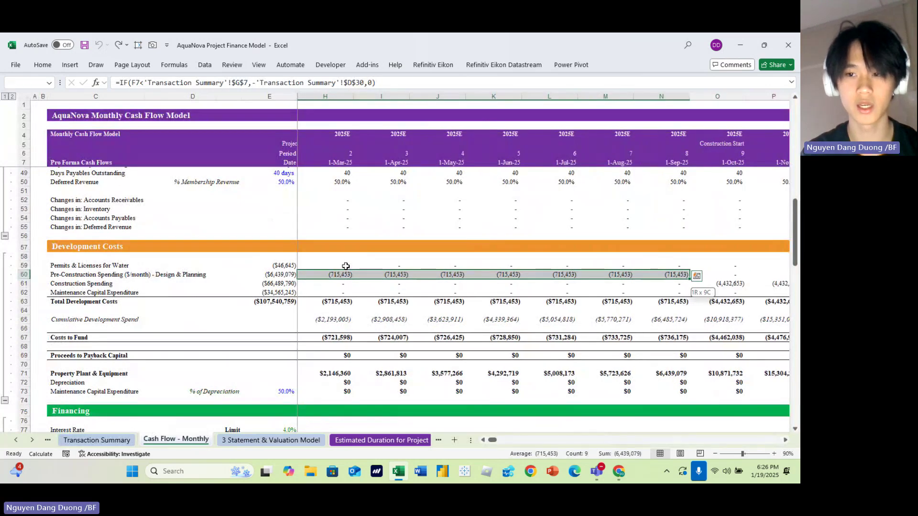
Step: Highlight the monthly Construction Spending from the October 2025 construction start through the December 2026 construction end
key(Right)
key(Right)
key(Right)
key(Right)
key(Right)
key(Right)
key(Right)
key(Right)
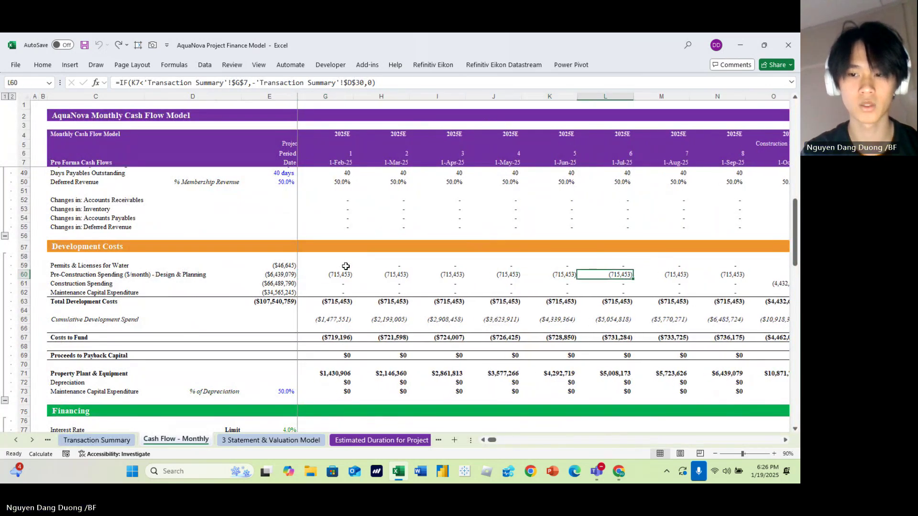
key(Down)
key(shift+Right)
key(shift+Right)
key(shift+Right)
key(shift+Right)
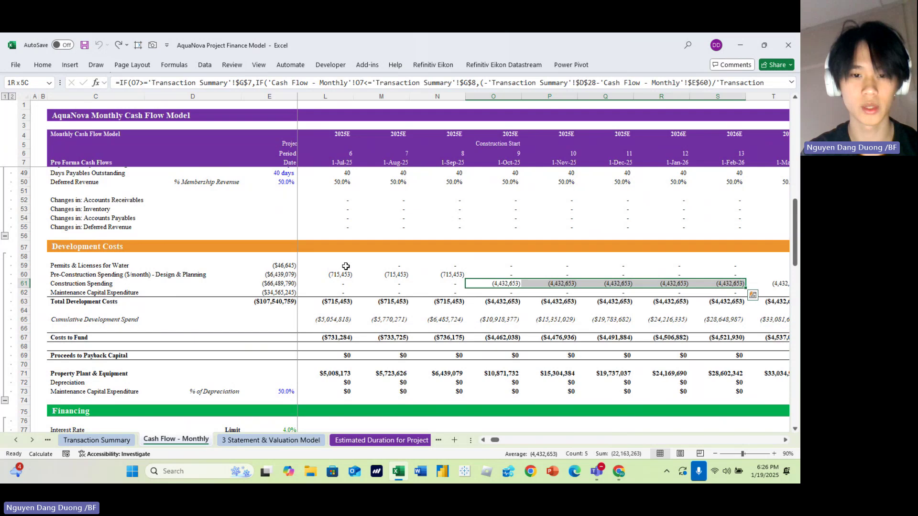
key(shift+Right)
key(shift+Right)
key(shift+Right)
key(shift+Right)
key(shift+Right)
key(shift+Right)
key(shift+Right)
key(shift+Right)
key(shift+Right)
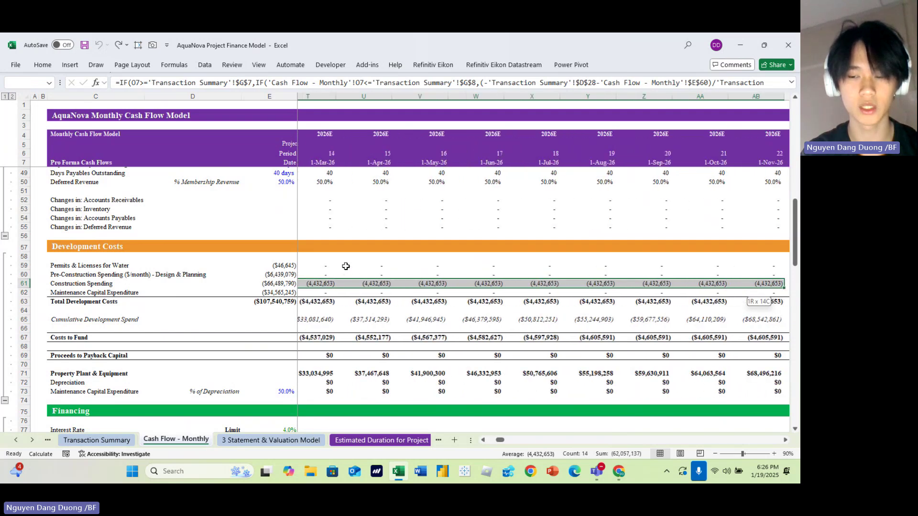
key(shift+Right)
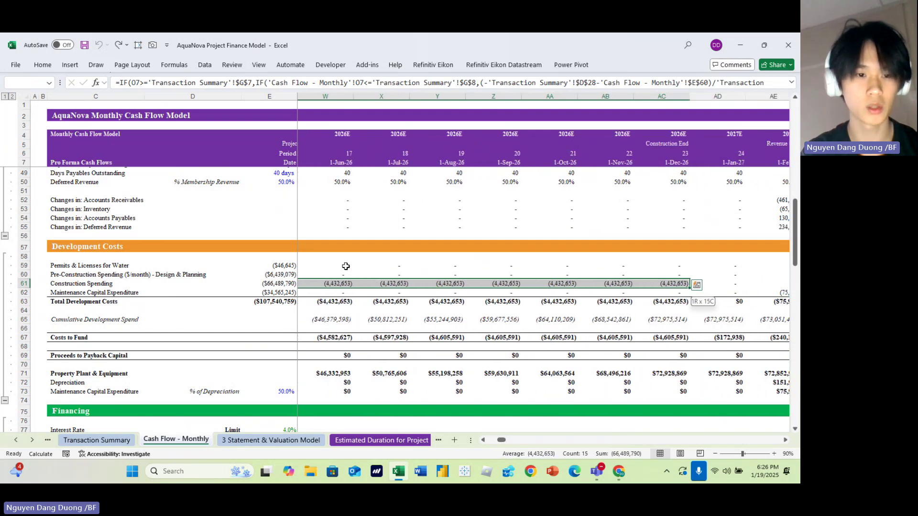
Step: Follow the Maintenance Capital Expenditure row to the February 2027 revenue start and highlight its monthly amounts through August 2028
key(Down)
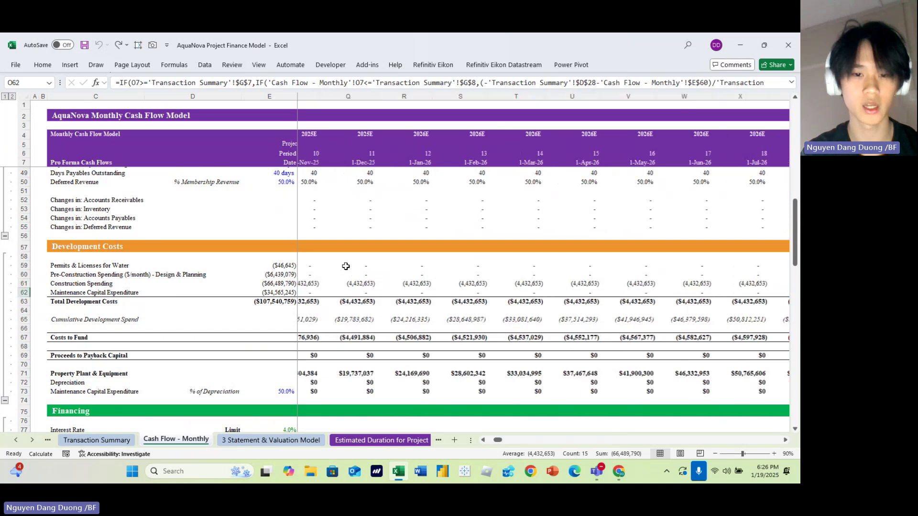
key(Right)
key(Right)
key(Right)
key(Right)
key(Right)
key(Right)
key(Right)
key(Right)
key(Right)
key(Right)
key(Right)
key(Right)
key(Right)
key(Right)
key(Right)
key(Right)
key(Right)
key(Right)
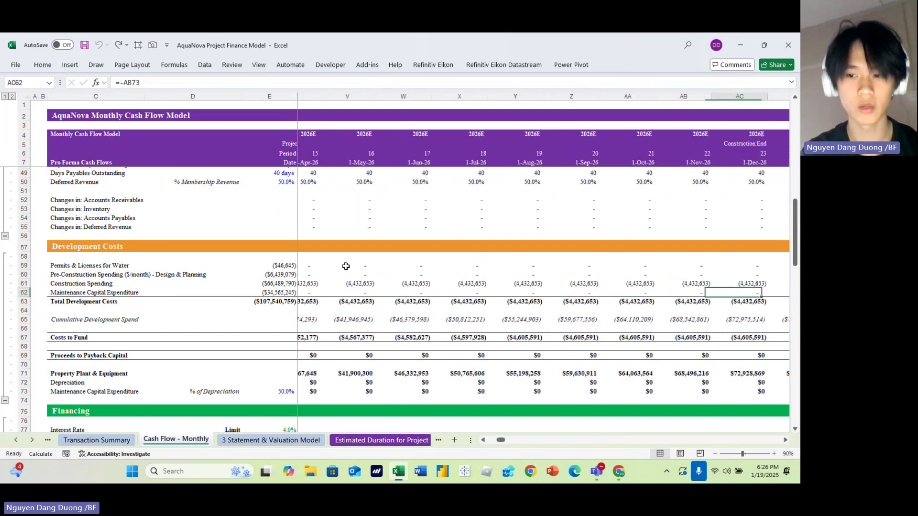
key(Left)
key(Left)
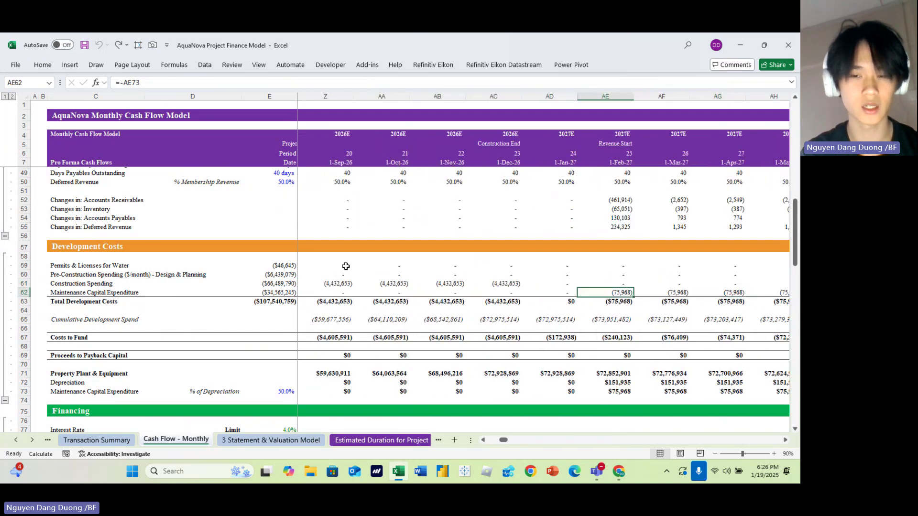
key(shift+Right)
key(shift+Right)
key(shift+Right)
key(shift+Right)
key(shift+Right)
key(shift+Right)
key(shift+Right)
key(shift+Right)
key(shift+Right)
key(shift+Right)
key(shift+Right)
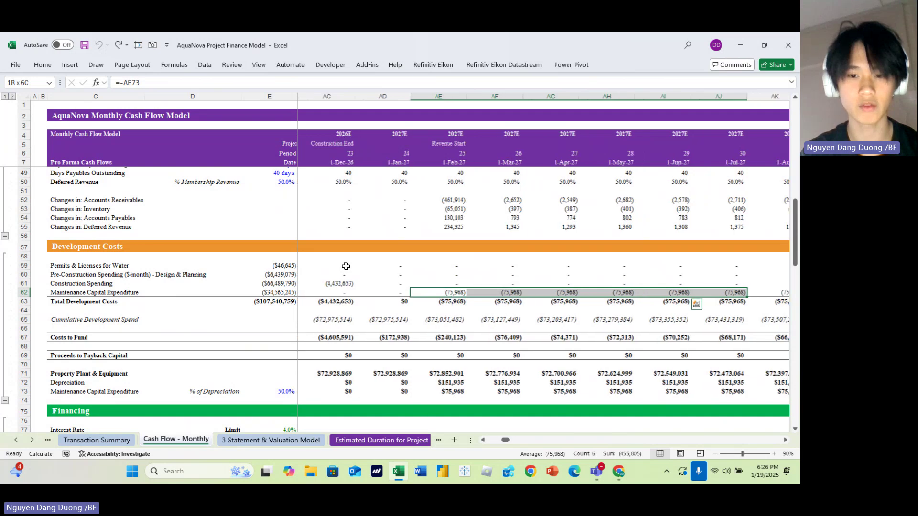
key(shift+Right)
key(shift+Right)
key(shift+Right)
key(shift+Right)
key(shift+Right)
key(shift+Right)
key(shift+Right)
key(shift+Right)
key(shift+Right)
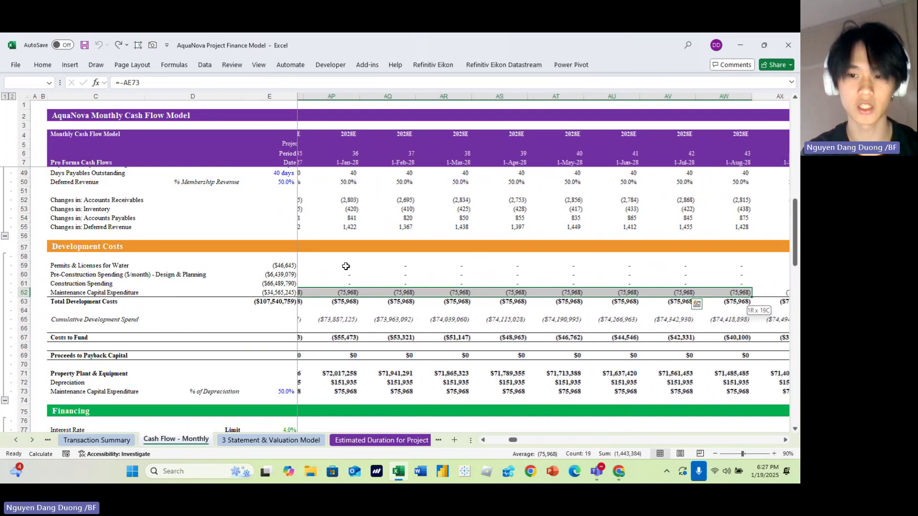
Step: Go back up to the Revenue Build Up section and bring the months around the February 2027 revenue start into view
key(ctrl+Left)
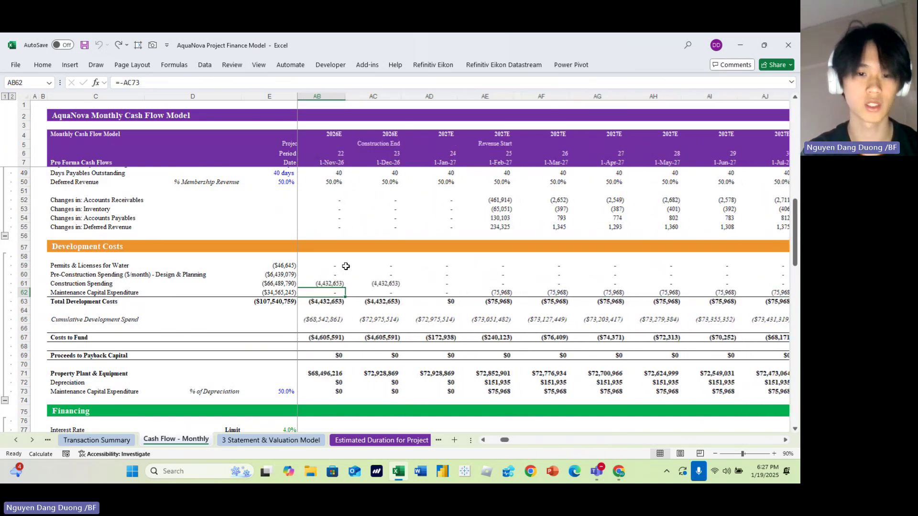
key(Right)
key(Right)
key(Right)
scroll(345, 266, up, 15)
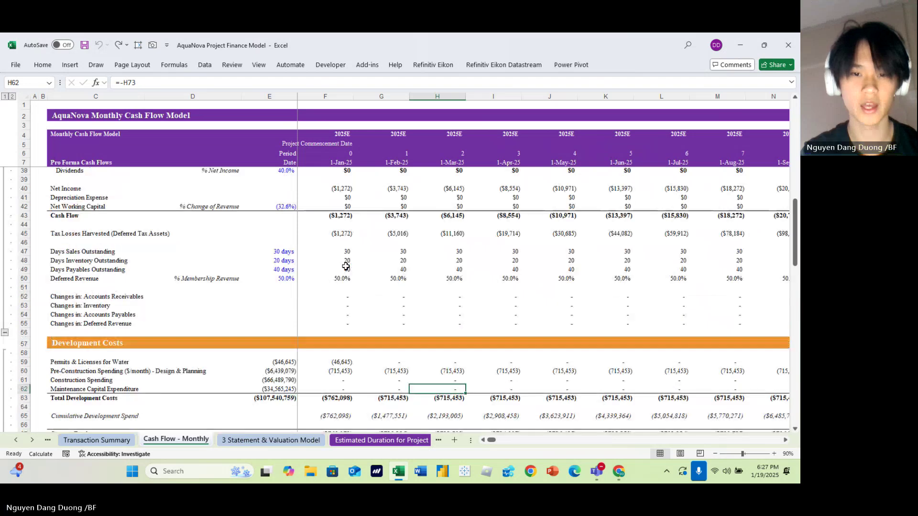
scroll(346, 267, down, 4)
scroll(346, 266, up, 4)
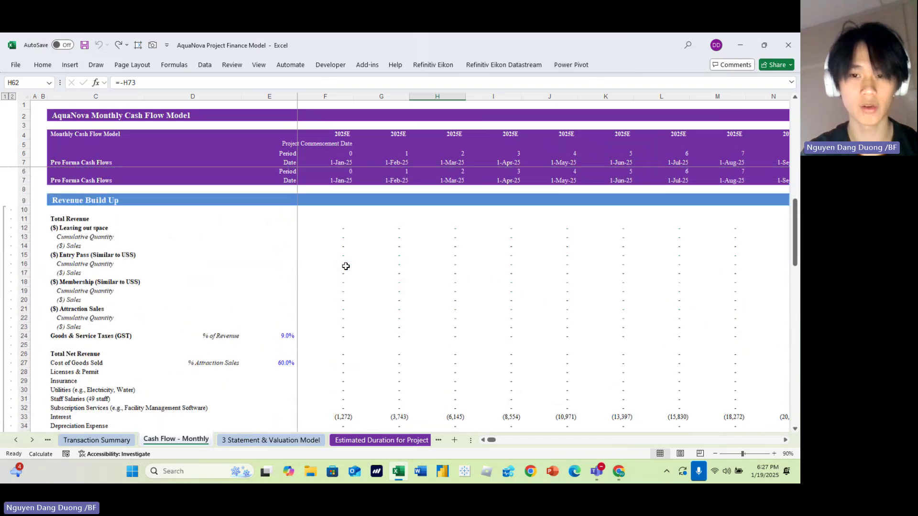
scroll(346, 266, right, 3)
scroll(345, 266, right, 20)
scroll(345, 267, down, 1)
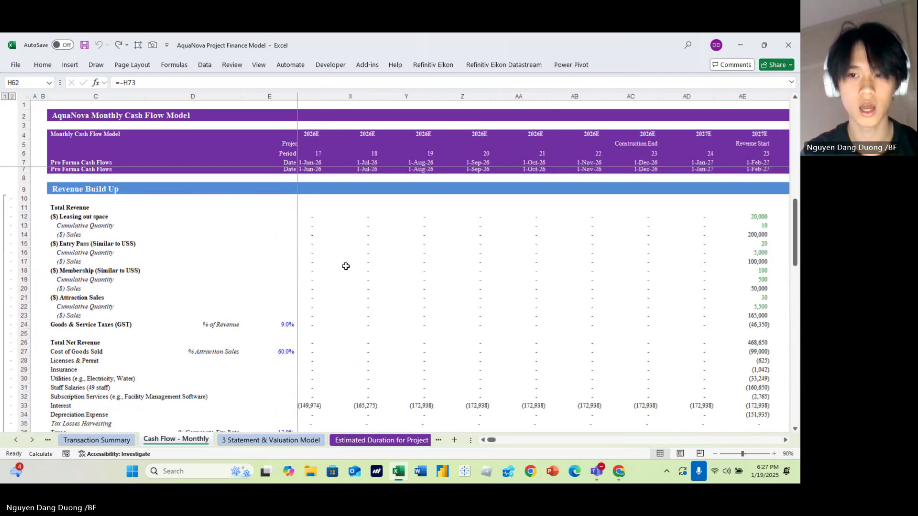
scroll(345, 266, left, 1)
scroll(345, 266, up, 1)
Step: Inspect the Leasing out space formulas in the months just before the revenue start
click(477, 238)
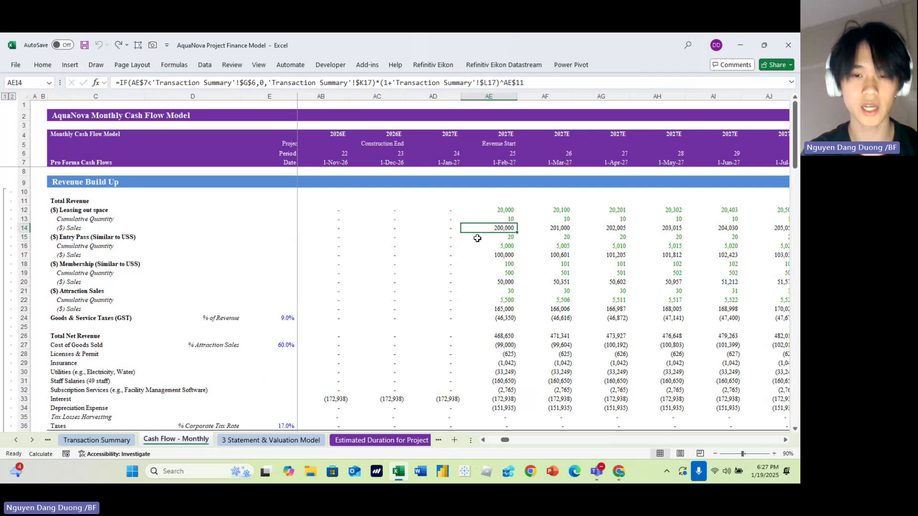
key(Up)
key(Up)
key(Left)
key(Left)
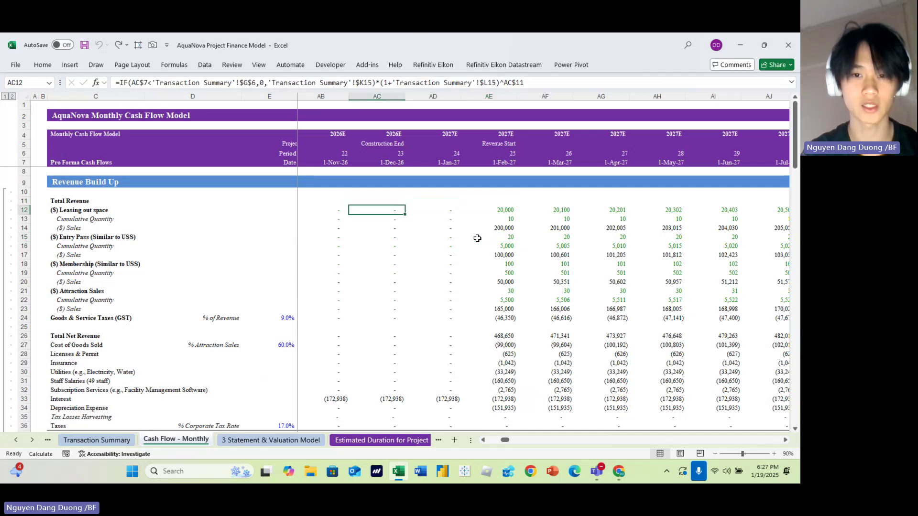
key(Right)
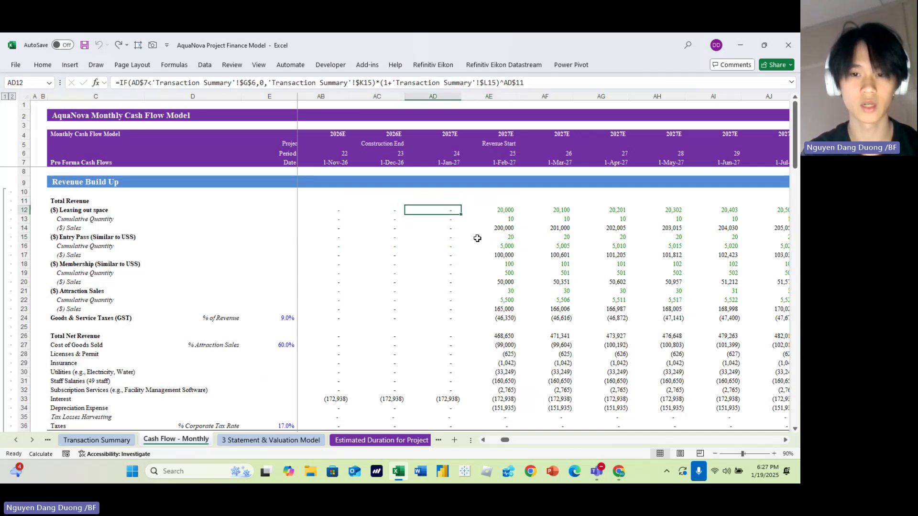
Step: Highlight the January and February 2027 columns from Leasing out space down to Dividends to compare them
key(shift+Right)
key(ctrl+shift+Down)
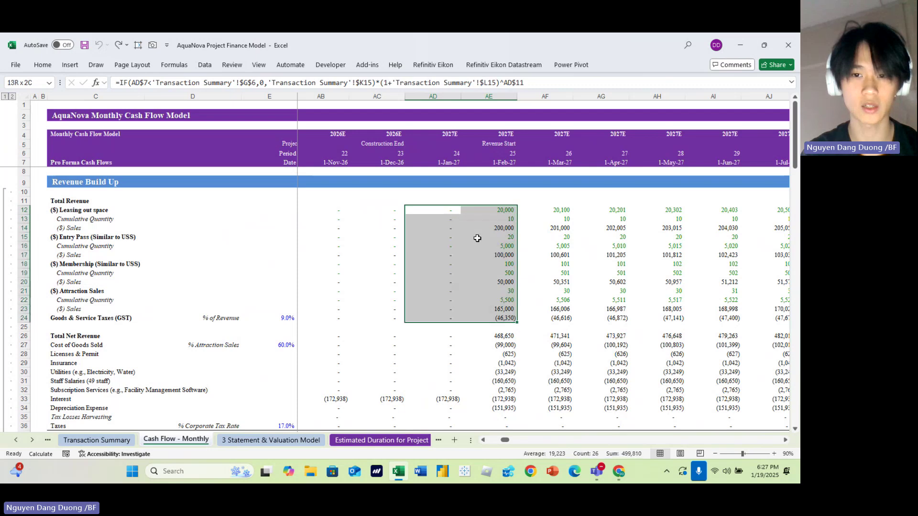
key(shift+Down)
key(shift+Down)
key(shift+Down)
key(shift+Down)
key(shift+Down)
key(shift+Down)
key(shift+Down)
key(shift+Down)
key(shift+Down)
key(shift+Down)
key(shift+Down)
key(shift+Down)
key(shift+Down)
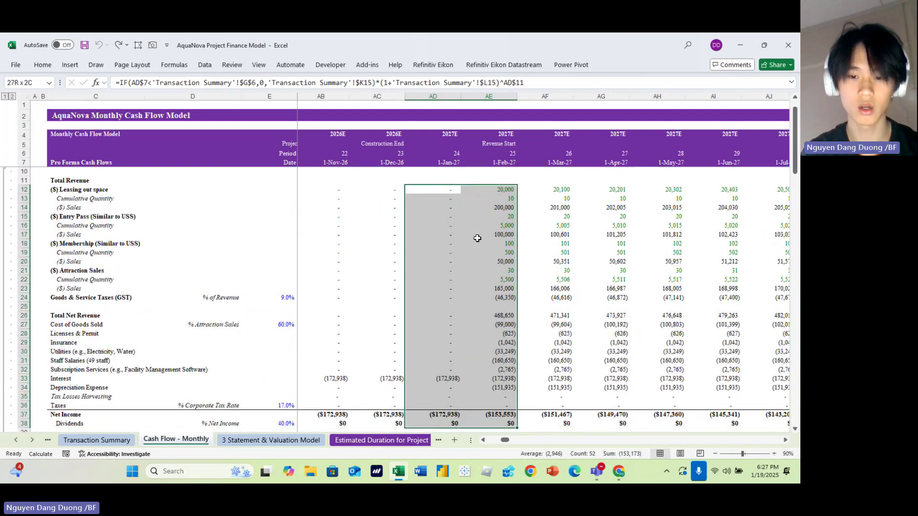
Step: Highlight only the February 2027 column from Leasing out space down through the revenue, expense and net income rows
key(Right)
key(shift+Down)
key(shift+Down)
key(shift+Down)
key(shift+Down)
key(shift+Down)
key(shift+Down)
key(shift+Down)
key(shift+Down)
key(shift+Down)
key(shift+Down)
key(shift+Down)
key(shift+Down)
key(shift+Down)
key(shift+Down)
key(shift+Down)
key(shift+Down)
key(shift+Down)
key(shift+Down)
key(shift+Down)
key(shift+Down)
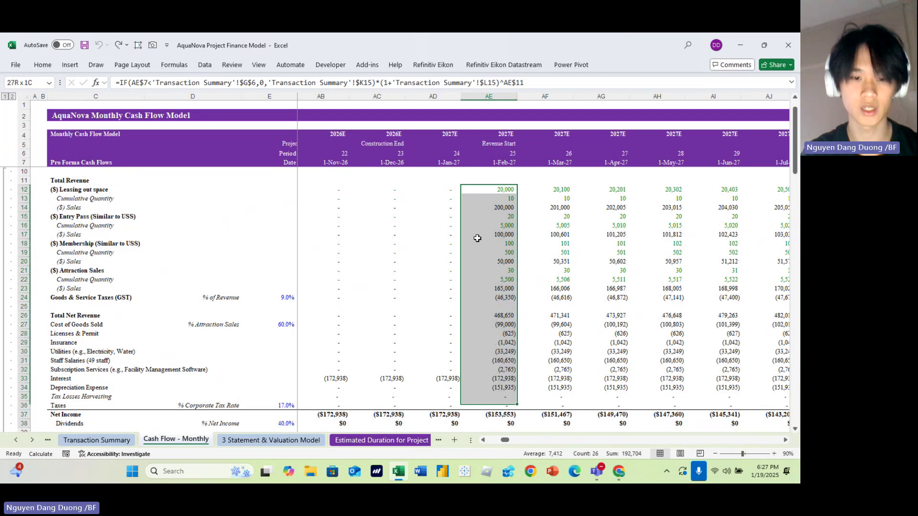
Step: Step through the February 2027 revenue lines from Leasing out space down to Attraction Sales
key(Down)
key(shift+Down)
key(Down)
key(Down)
key(Down)
key(Down)
key(Down)
key(Down)
key(Down)
key(Down)
key(Down)
key(Down)
key(Down)
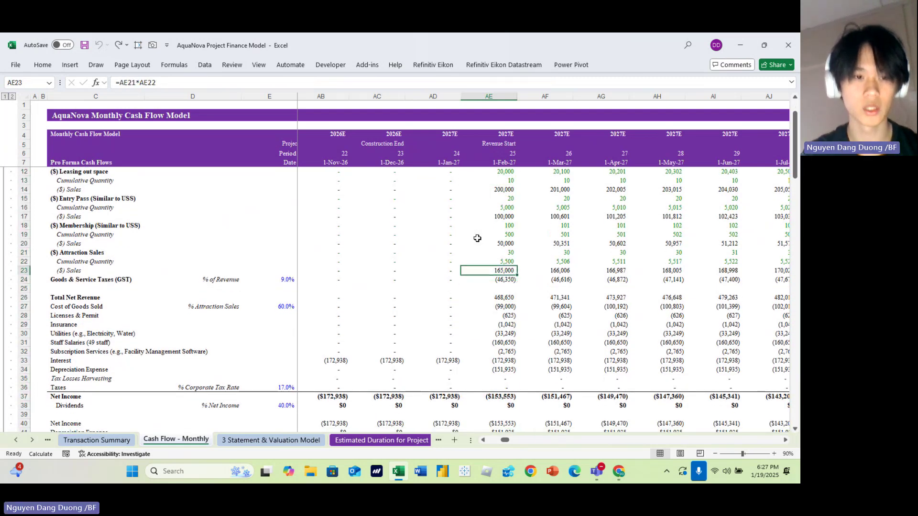
Step: Return to the February 2027 Leasing out space cell and inspect the references in its formula
key(Up)
key(Up)
key(Up)
key(Up)
key(Up)
key(Up)
key(Up)
key(Up)
key(Up)
key(Up)
key(Up)
key(Up)
key(Up)
key(Down)
key(Down)
key(Down)
key(Down)
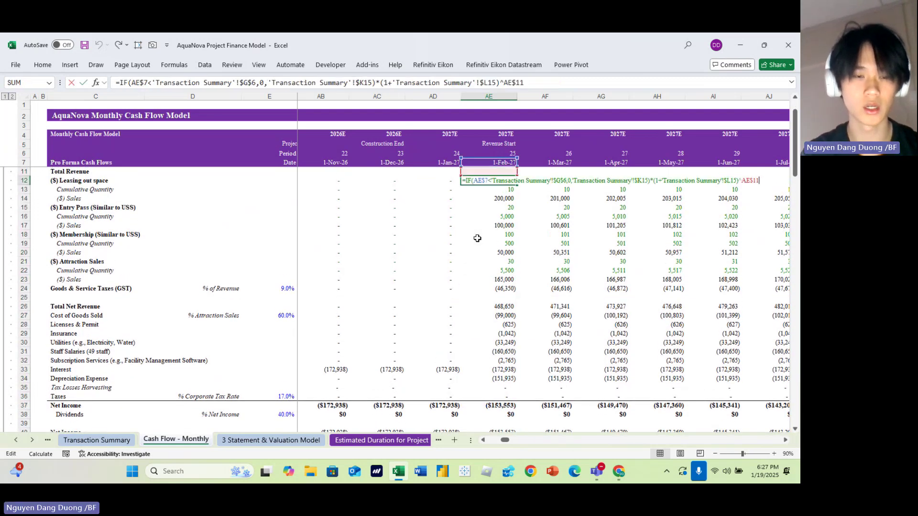
Step: Go down the February 2027 revenue lines and inspect the cells feeding the Total Net Revenue formula
key(Down)
key(Down)
key(Down)
key(Down)
key(Down)
key(Down)
key(Down)
key(Down)
key(Down)
key(Down)
key(Down)
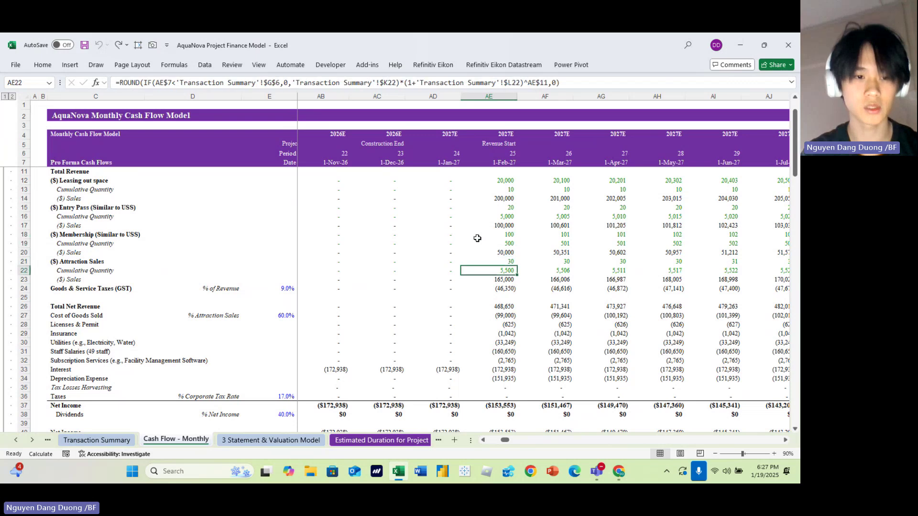
key(F2)
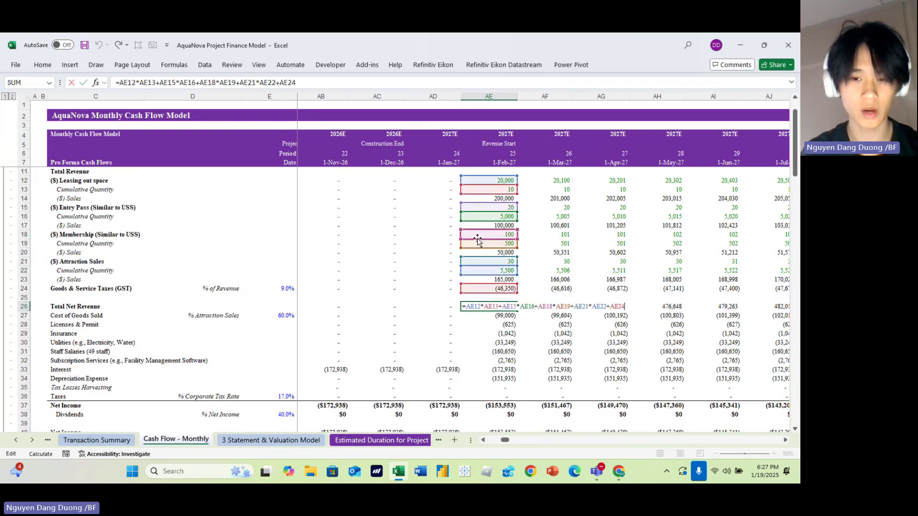
key(Escape)
Step: Highlight the Goods & Service Taxes (GST) row and come back to February 2027 Total Net Revenue
key(Up)
key(Up)
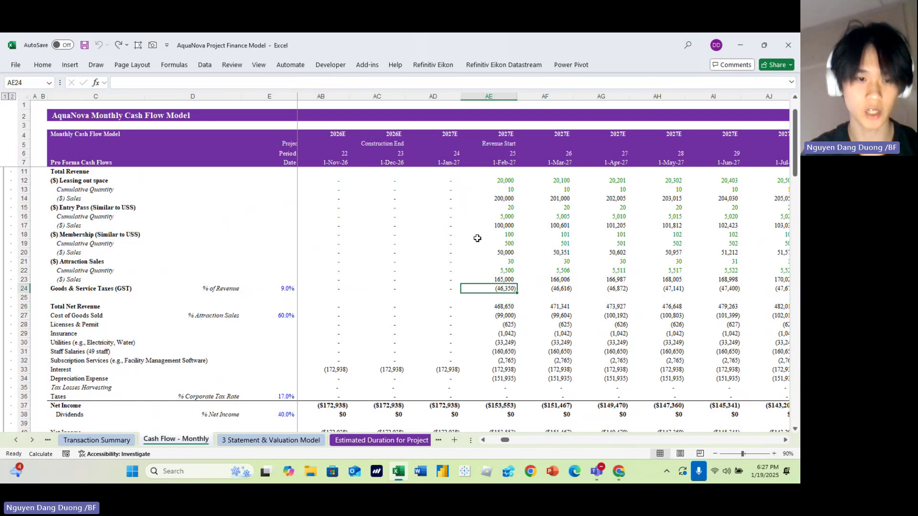
key(shift+space)
key(Down)
key(Down)
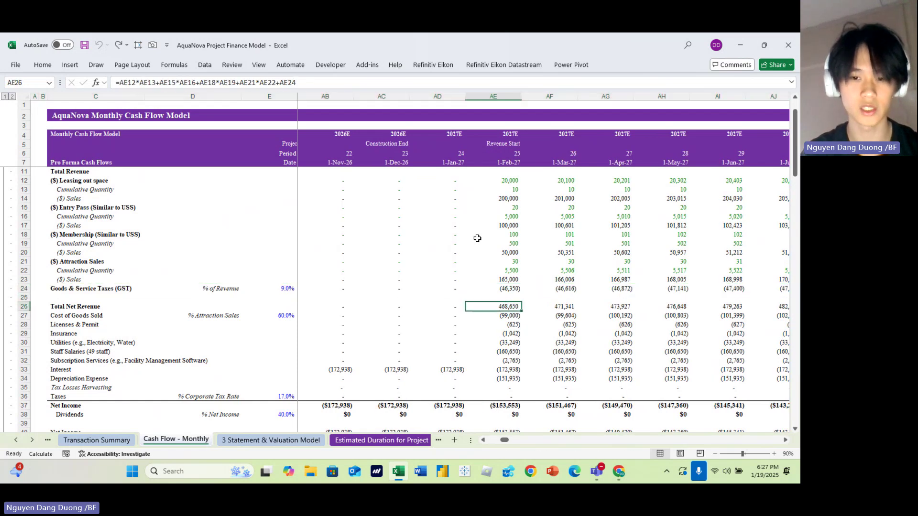
Step: Go through the first operating expense rows below Total Net Revenue and highlight the Licenses & Permit row
key(Down)
key(Down)
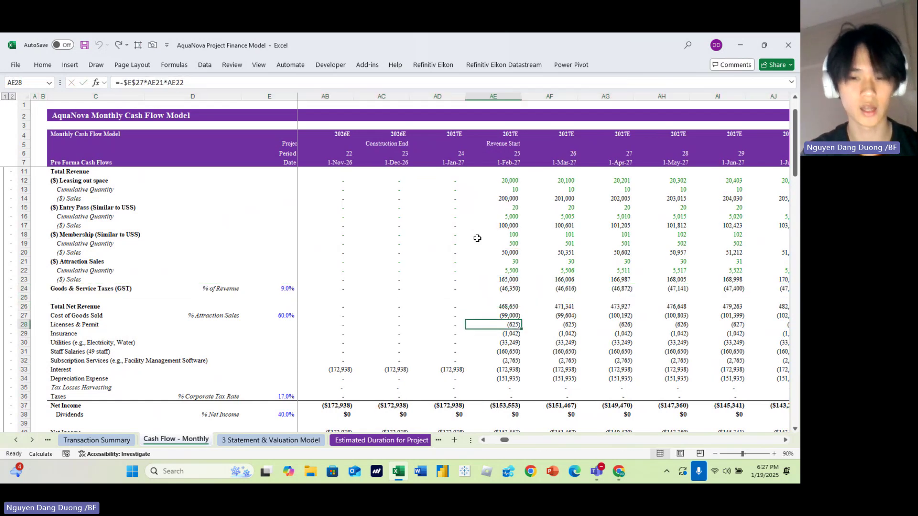
key(shift+space)
key(Down)
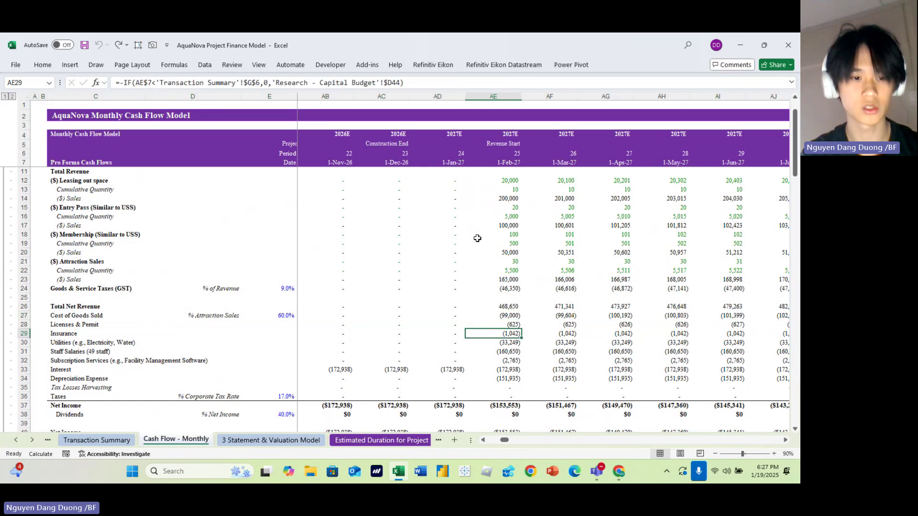
key(Down)
key(shift+space)
key(Up)
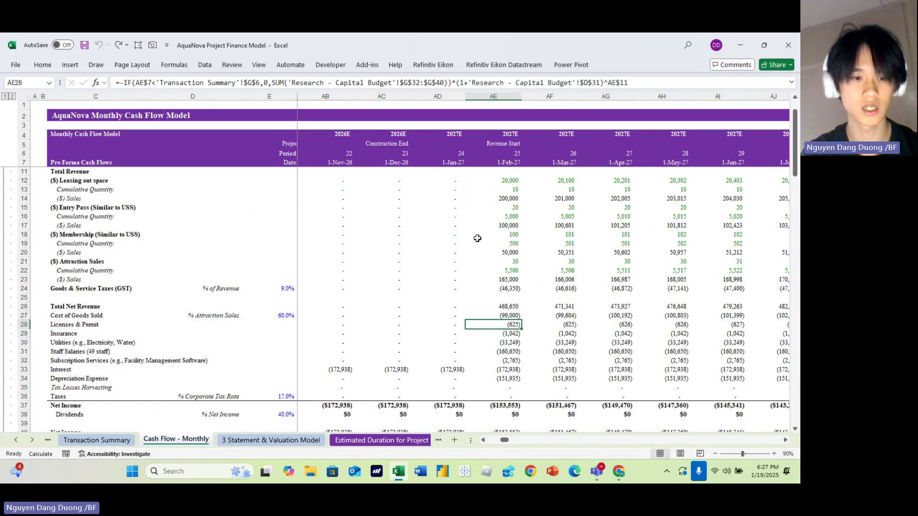
key(shift+space)
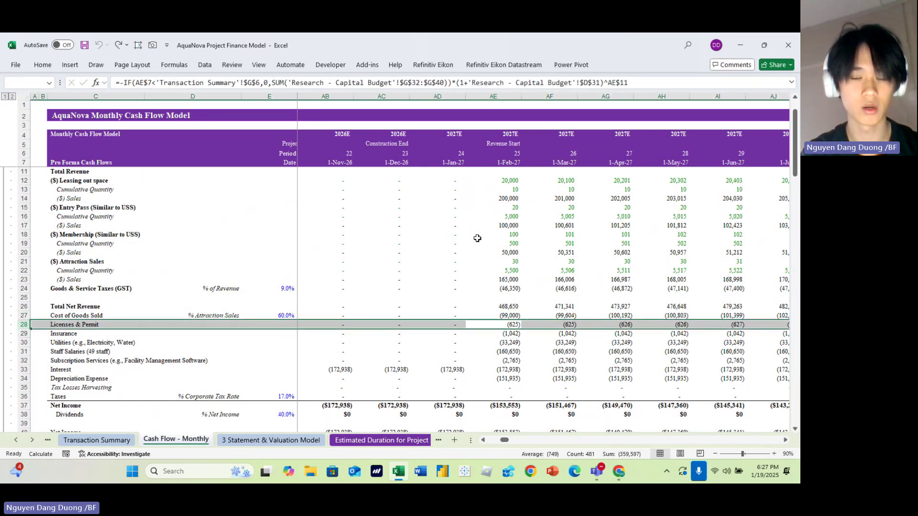
Step: Highlight the Insurance, Utilities, Staff Salaries and Subscription Services rows one after another
key(Down)
key(shift+space)
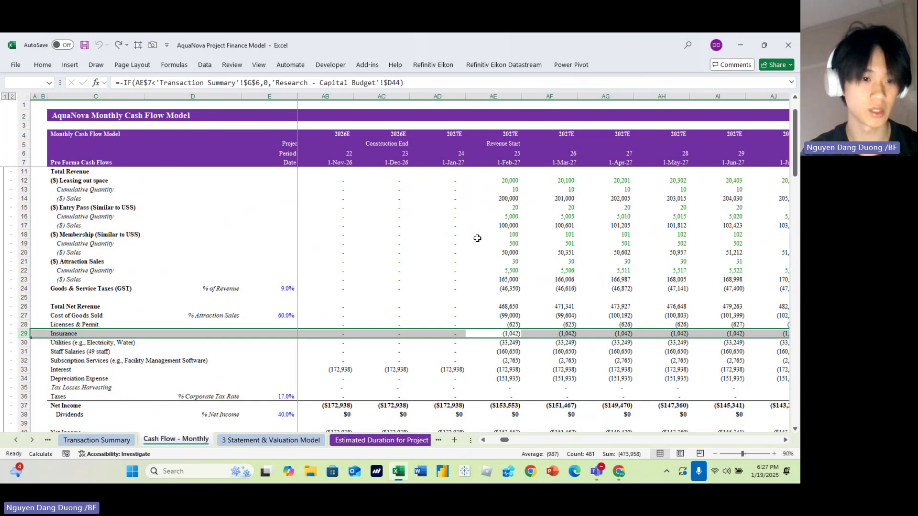
key(Down)
key(shift+space)
key(Down)
key(shift+space)
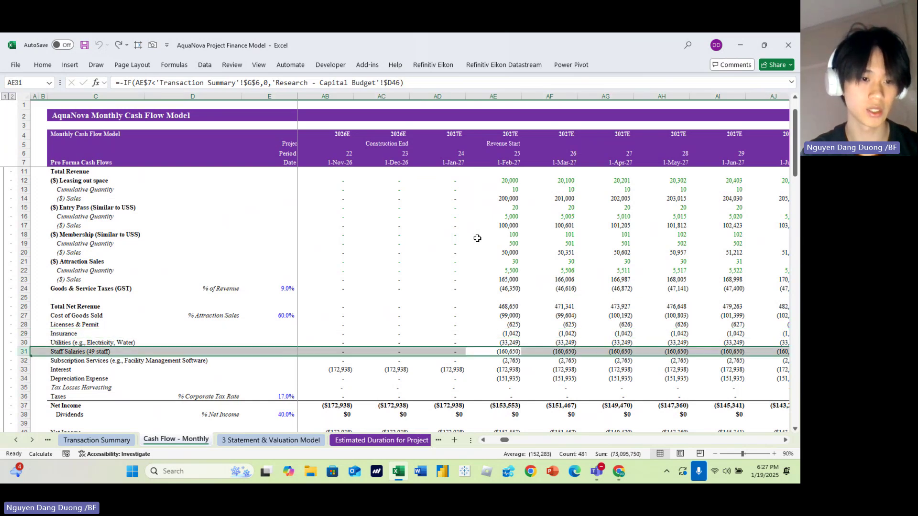
key(Down)
key(shift+space)
Step: Highlight the Interest row with the net income and cash flow rows below it in view
key(Down)
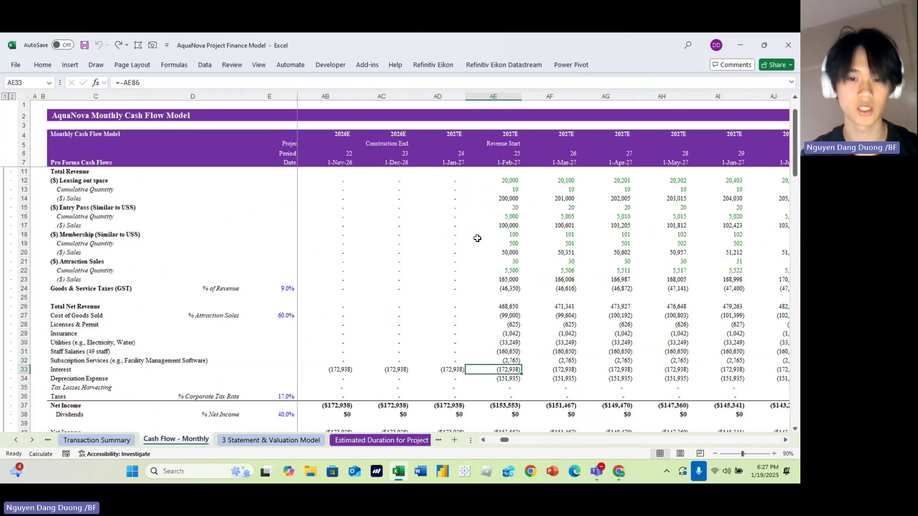
scroll(477, 238, down, 3)
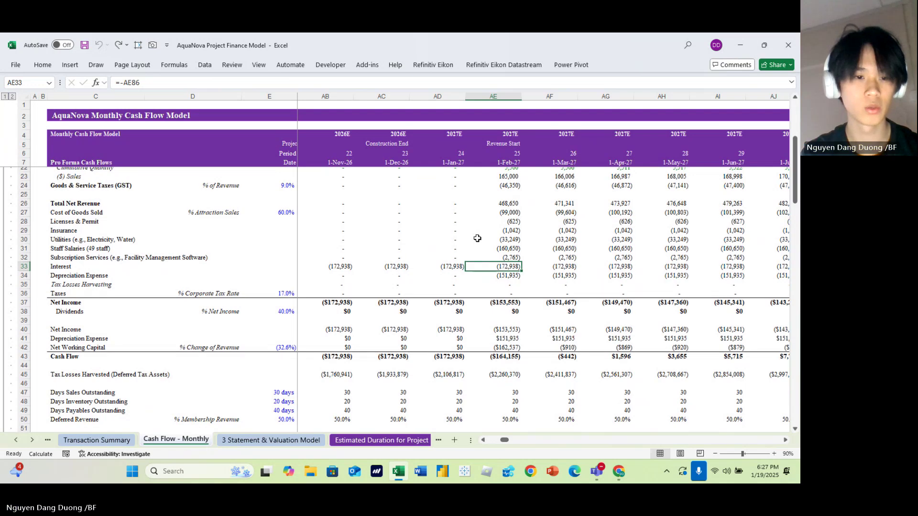
key(shift+space)
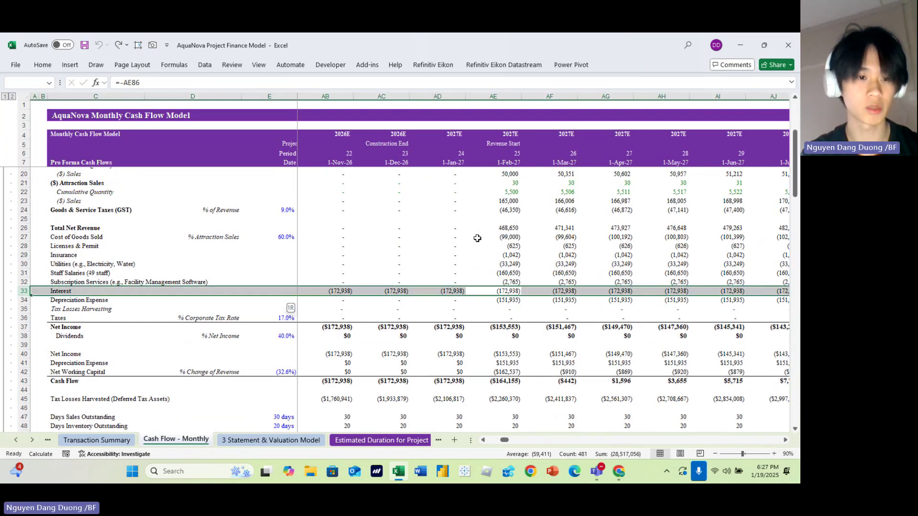
Step: Inspect the February 2027 Depreciation Expense formula and its link to the Transaction Summary
key(Down)
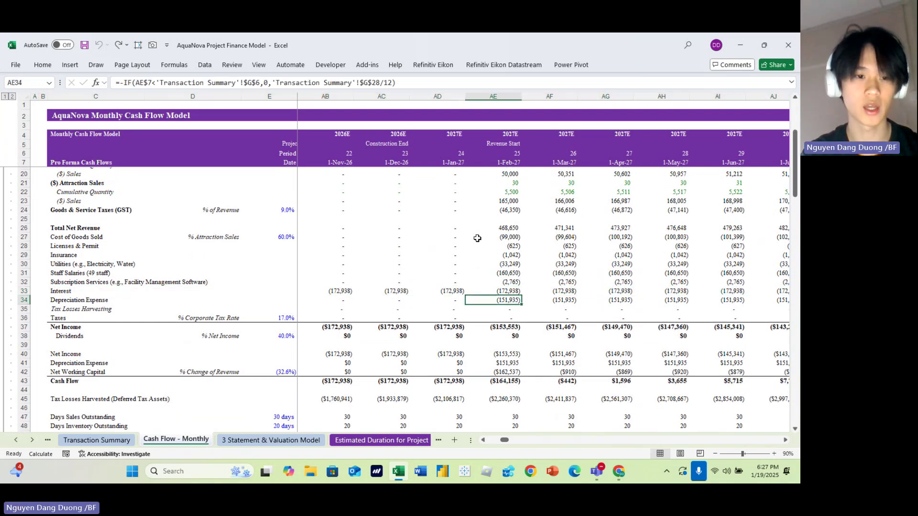
key(F2)
key(Escape)
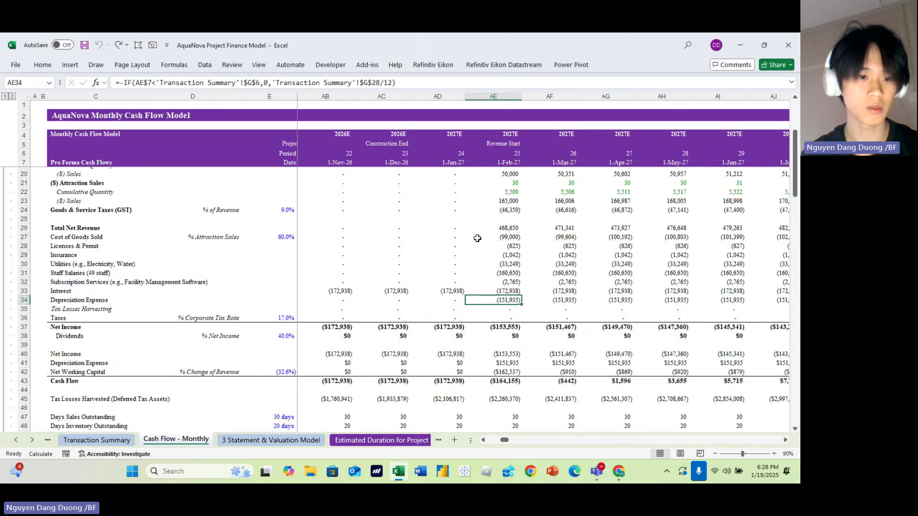
key(Right)
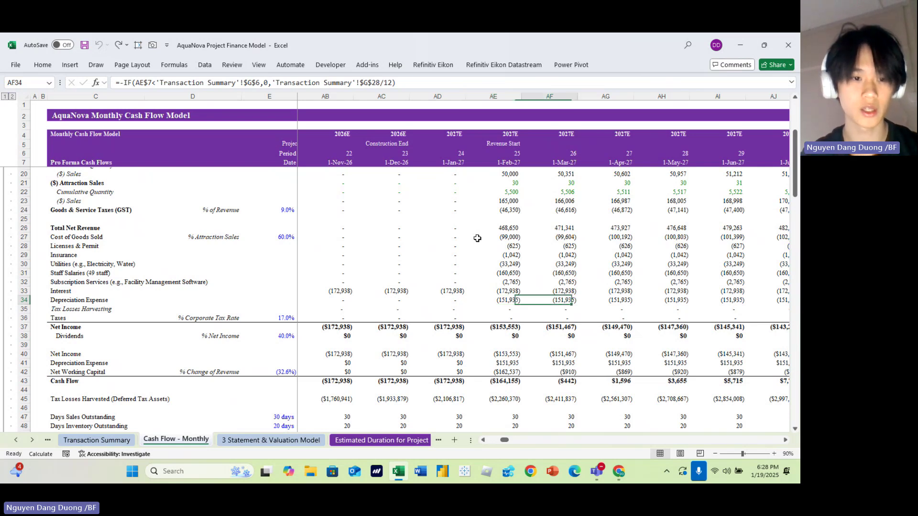
key(Left)
key(F2)
key(Escape)
Step: Check the Depreciation Expense cells in the months following February 2027 and return to February
key(Right)
key(Right)
key(Right)
key(Right)
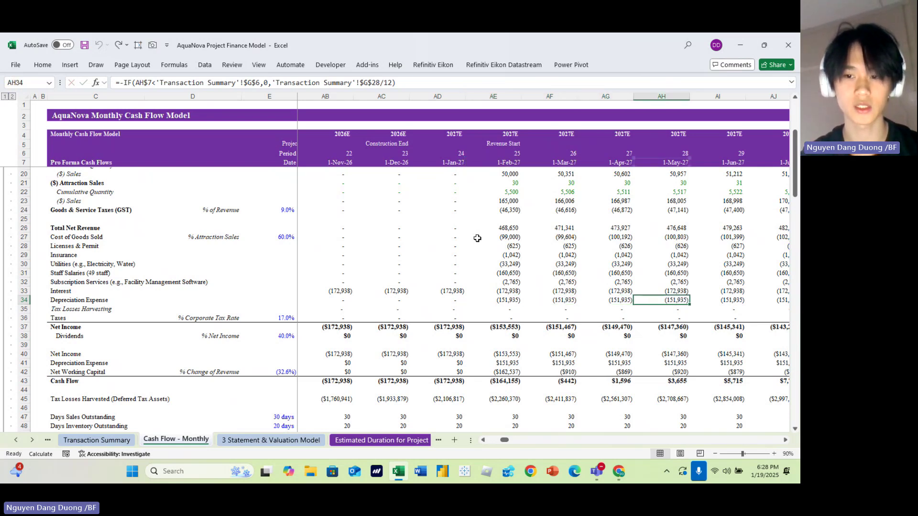
key(Left)
key(Left)
key(Left)
key(Left)
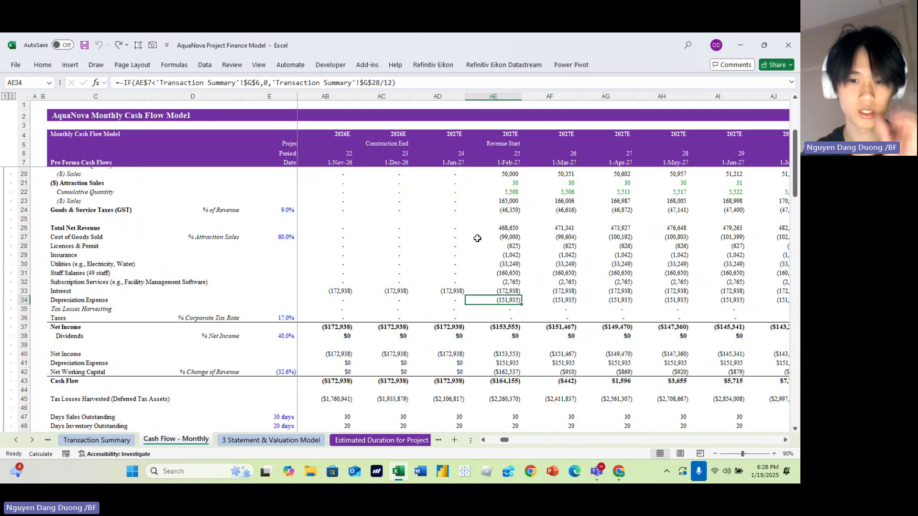
Step: Inspect which revenue, expense and tax rows feed the February 2027 Net Income formula
key(Down)
key(Down)
key(Down)
scroll(477, 238, down, 2)
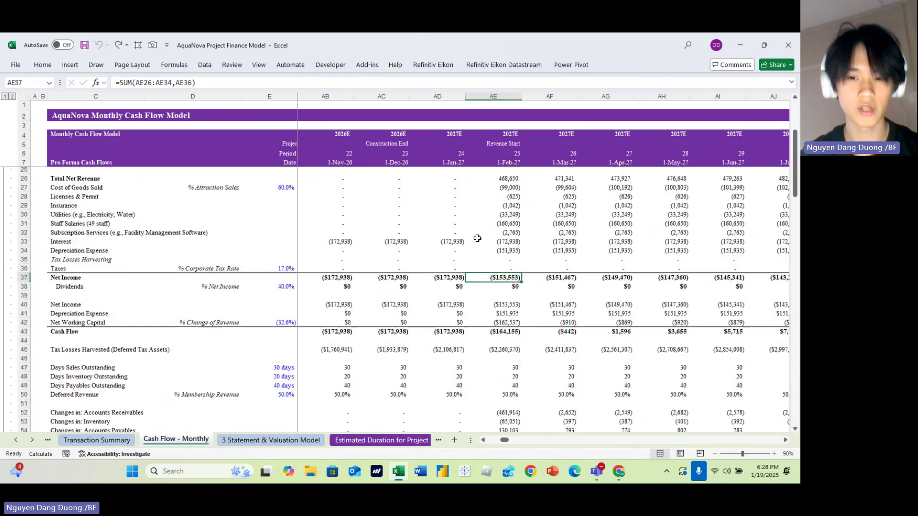
scroll(477, 238, up, 2)
scroll(477, 238, down, 1)
key(F2)
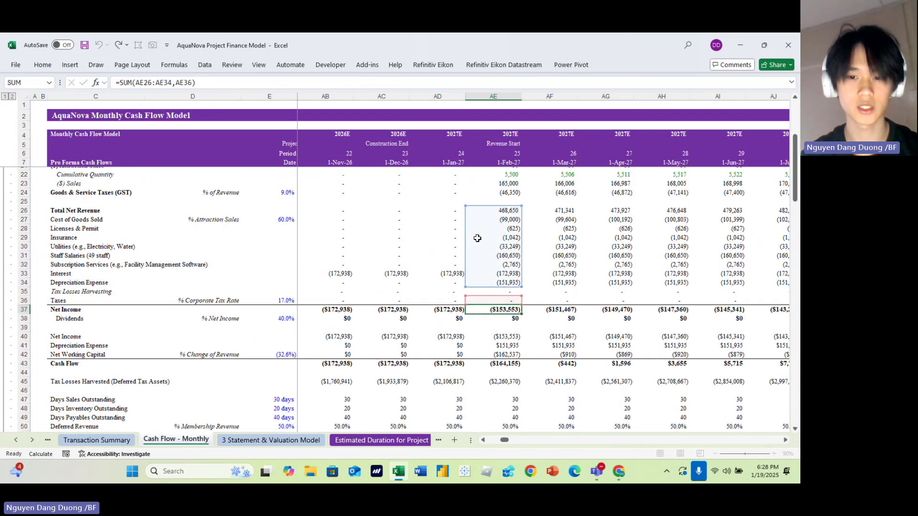
key(Return)
Step: Highlight the Tax Losses Harvested (Deferred Tax Assets) values from February through September 2027
key(Down)
key(Down)
key(Down)
key(Down)
key(Down)
key(Down)
key(Down)
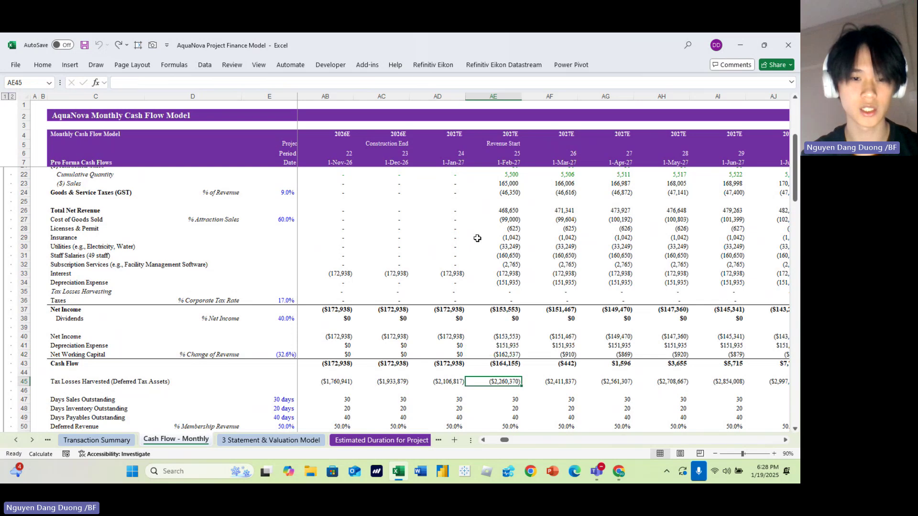
key(shift+Right)
key(shift+Right)
key(shift+Right)
key(shift+Right)
key(shift+Right)
key(shift+Right)
key(shift+Right)
Step: Follow the Tax Losses Harvested row month by month from February 2027 to July 2030
key(Right)
key(Right)
key(Right)
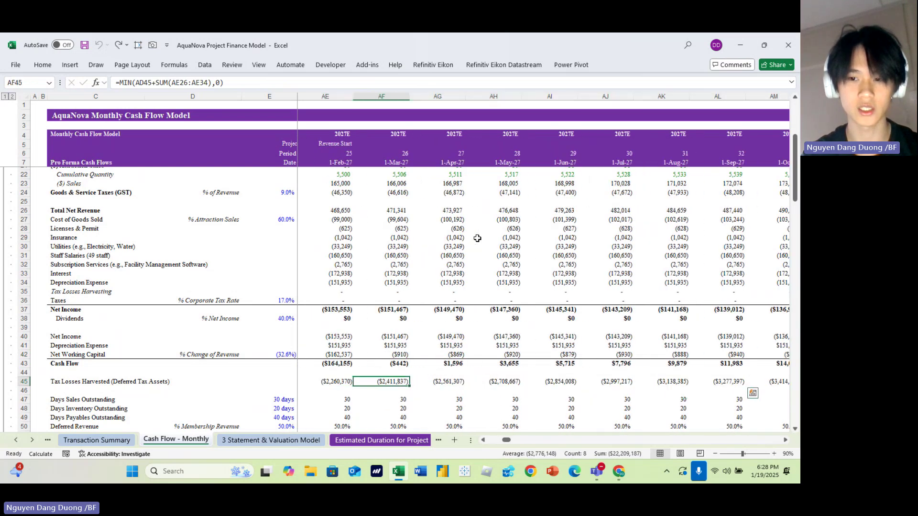
key(Right)
key(Right)
key(Right)
key(Right)
key(Right)
key(Right)
key(Right)
key(Right)
key(Right)
key(Right)
key(Right)
key(Right)
key(Right)
key(Right)
key(Right)
key(Right)
key(Right)
key(Right)
key(Right)
key(Right)
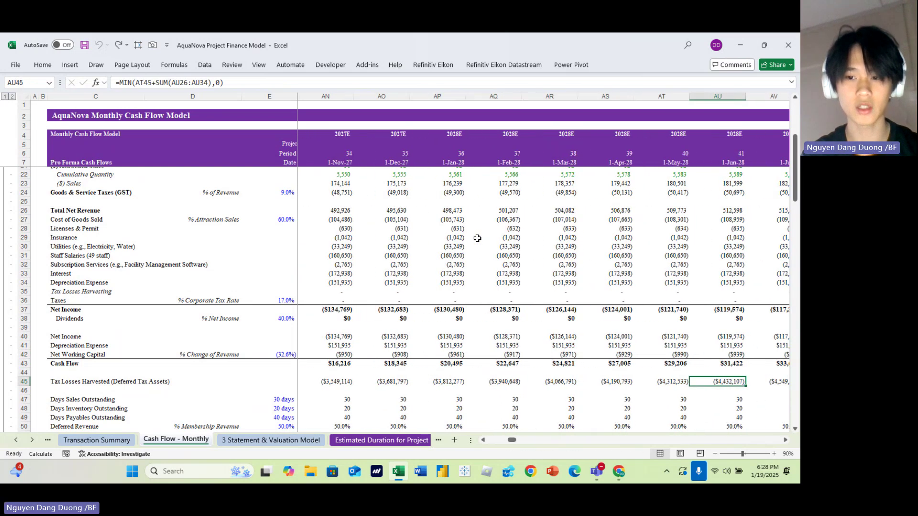
key(Right)
key(Right)
key(Right)
key(Right)
key(Right)
key(Right)
key(Right)
key(Right)
key(Right)
key(Right)
key(Right)
key(Right)
key(Right)
key(Right)
key(Right)
Step: Follow the Tax Losses Harvested (Deferred Tax Assets) row month by month from July 2030 to August 2032
scroll(477, 238, up, 5)
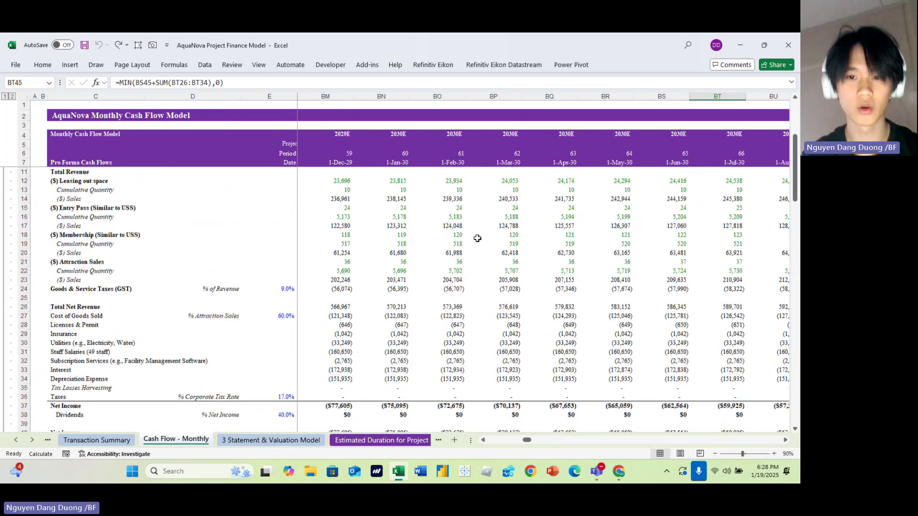
scroll(477, 238, down, 4)
scroll(477, 238, down, 3)
key(Right)
key(Right)
key(Right)
key(Right)
key(Right)
key(Right)
key(Right)
key(Right)
key(Right)
key(Right)
key(Right)
key(Right)
key(Right)
key(Right)
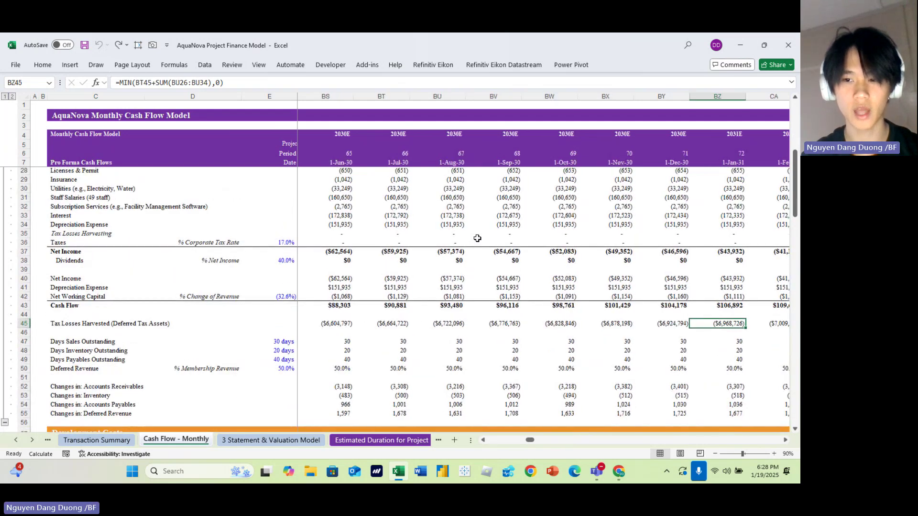
key(Right)
key(Right)
key(Right)
key(Right)
key(Right)
key(Right)
key(Right)
key(Right)
key(Right)
key(Right)
key(Right)
key(Right)
key(Right)
key(Right)
key(Right)
key(Right)
key(Right)
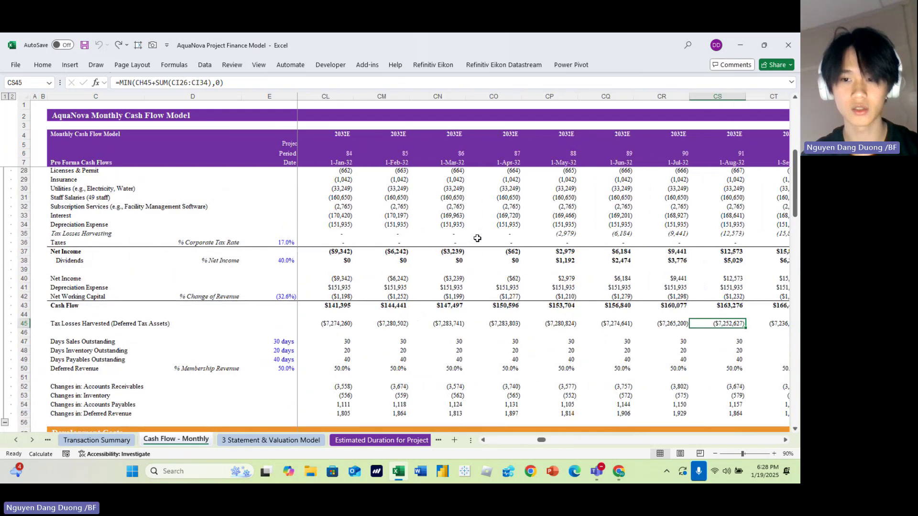
Step: Trace the Tax Losses Harvested row back to February 2032, before Net Income turns positive
key(Left)
key(Left)
key(Left)
key(Left)
key(Left)
key(Left)
key(Left)
key(Left)
key(Left)
key(Left)
key(Left)
key(Left)
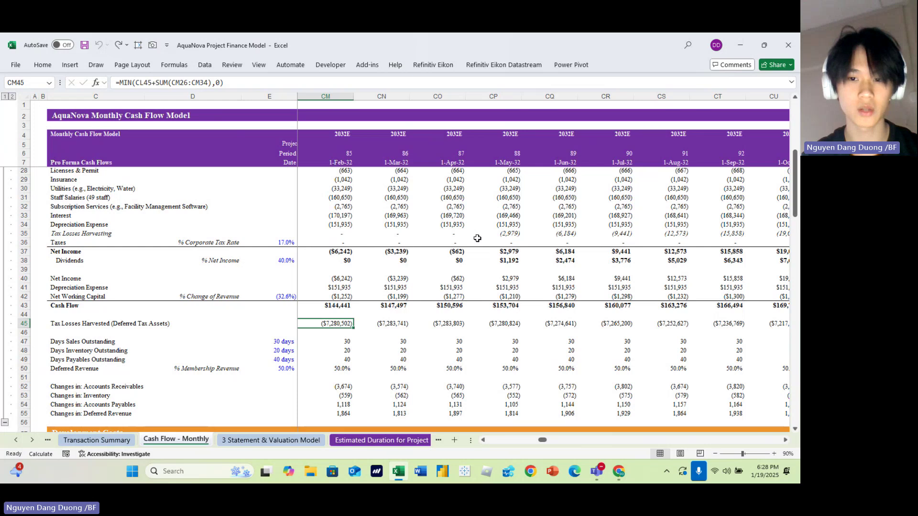
Step: Inspect the May 2032 Tax Losses Harvesting, Taxes and Net Income cells and their formulas
click(518, 237)
key(Down)
key(Down)
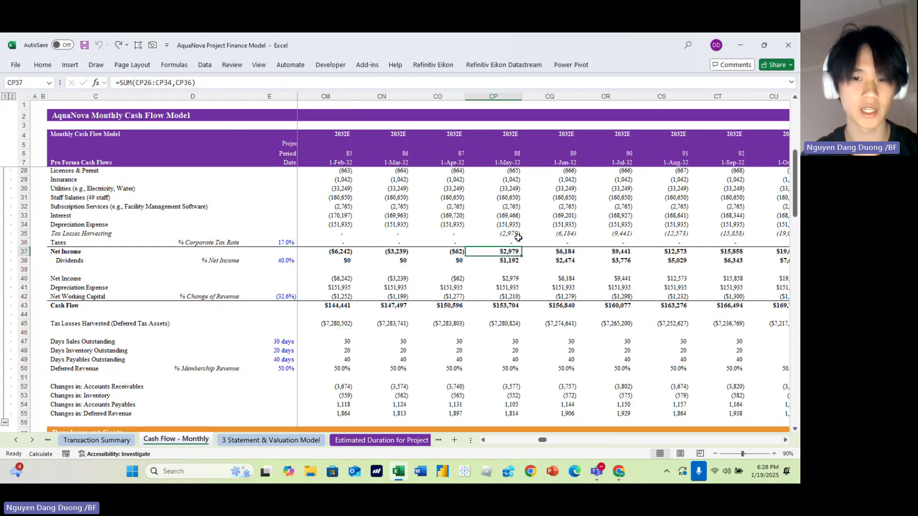
key(ctrl+space)
key(Up)
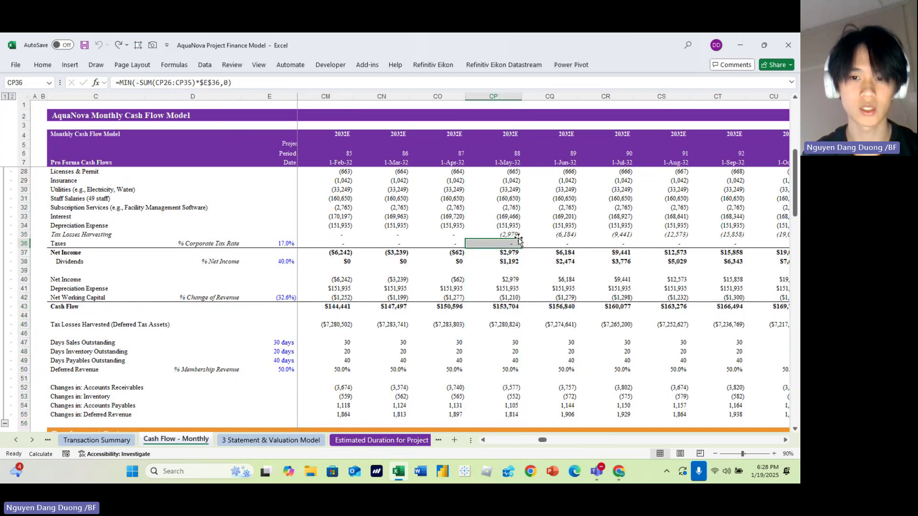
key(Up)
key(F2)
key(Escape)
key(Down)
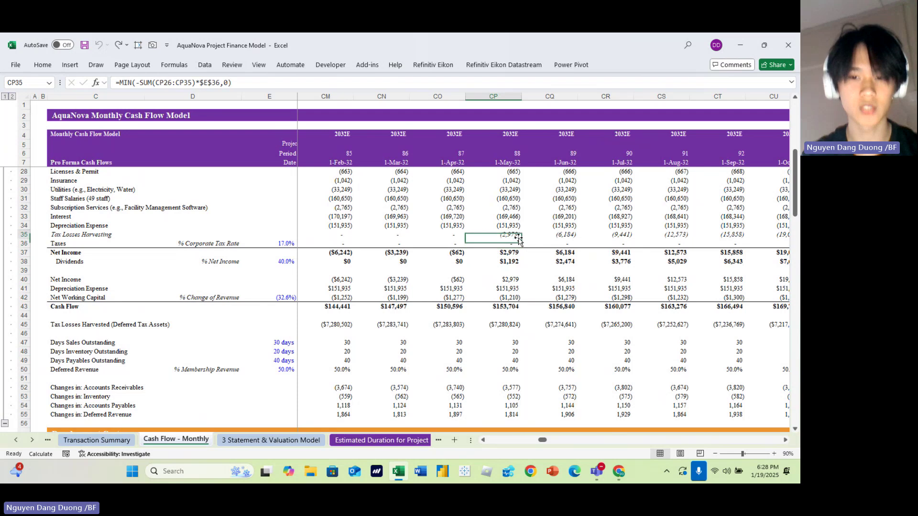
Step: Check the June 2032 Tax Losses Harvesting formula and highlight the entire Taxes row
key(Right)
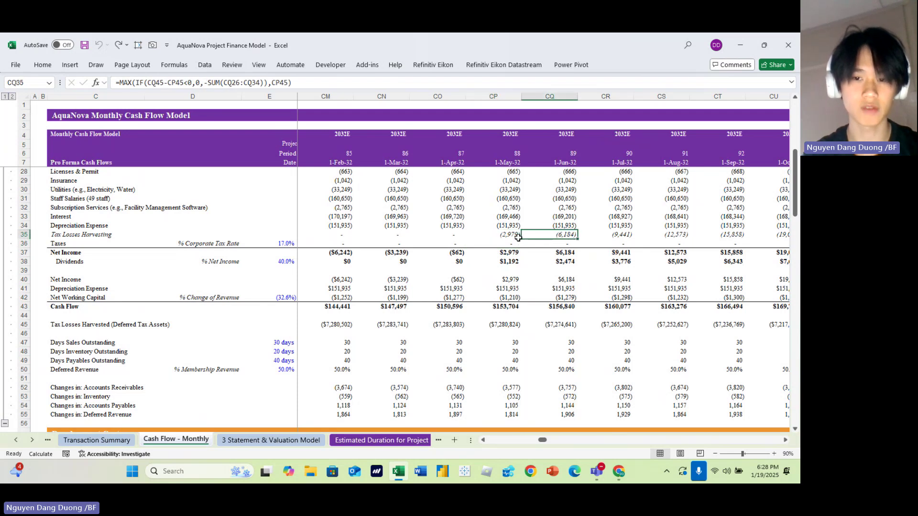
key(Down)
key(shift+space)
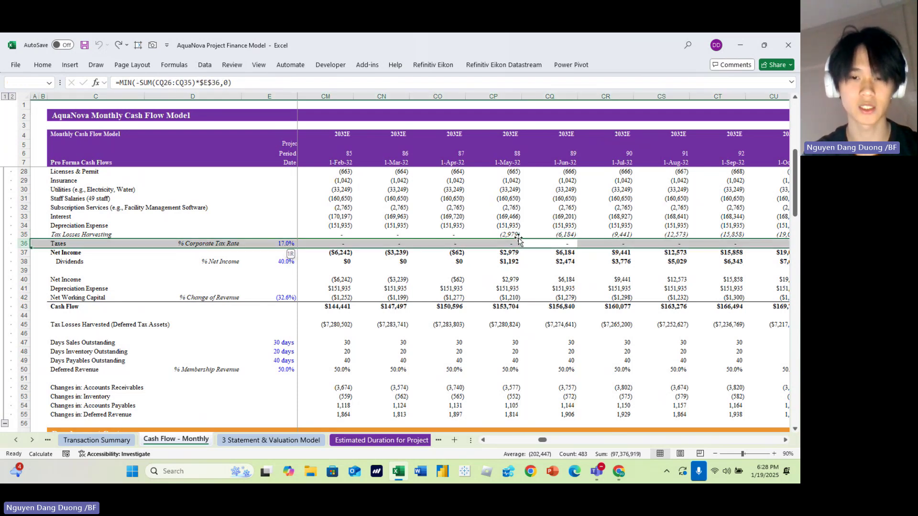
Step: Follow the Taxes row month by month from June 2032 to August 2037
key(Right)
key(Right)
key(Right)
key(Right)
key(Right)
key(Right)
key(Right)
key(Right)
key(Right)
key(Right)
key(Right)
key(Right)
key(Right)
key(Right)
key(Right)
key(Right)
key(Right)
key(Right)
key(Right)
key(Right)
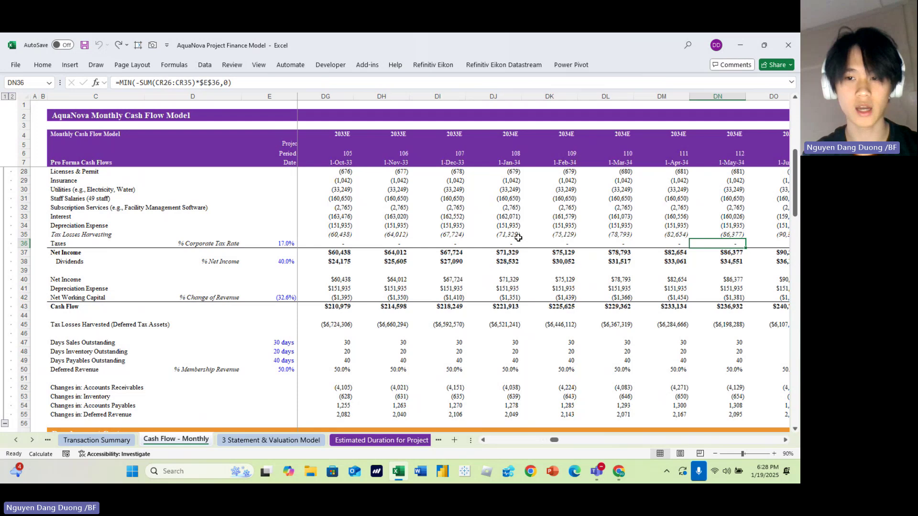
key(Right)
key(Right)
key(Right)
key(Right)
key(Right)
key(Right)
key(Right)
key(Right)
key(Right)
key(Right)
key(Right)
key(Right)
key(Right)
key(Right)
key(Right)
key(Right)
key(Right)
key(Right)
key(Right)
key(Right)
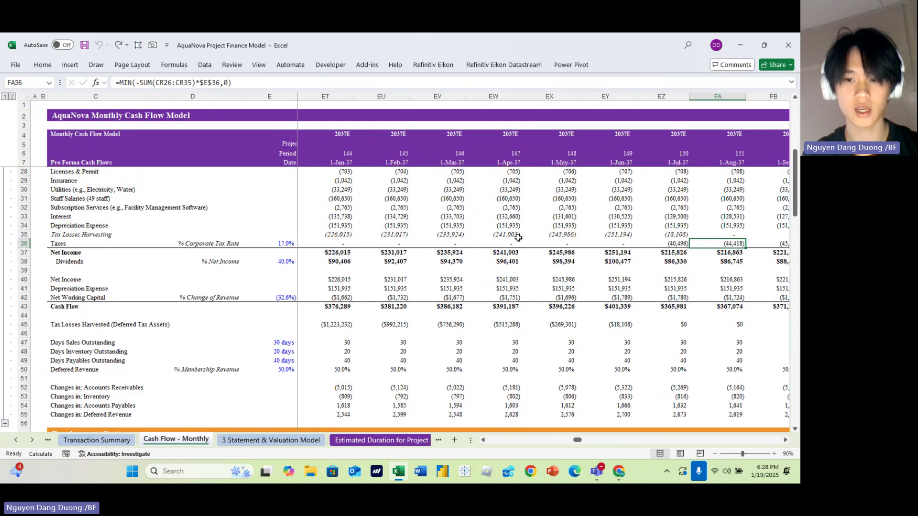
Step: Locate July 2037 in the Taxes row, the first month in which tax is charged
key(Right)
key(Right)
key(Right)
key(Left)
key(Left)
key(Left)
key(Left)
key(Left)
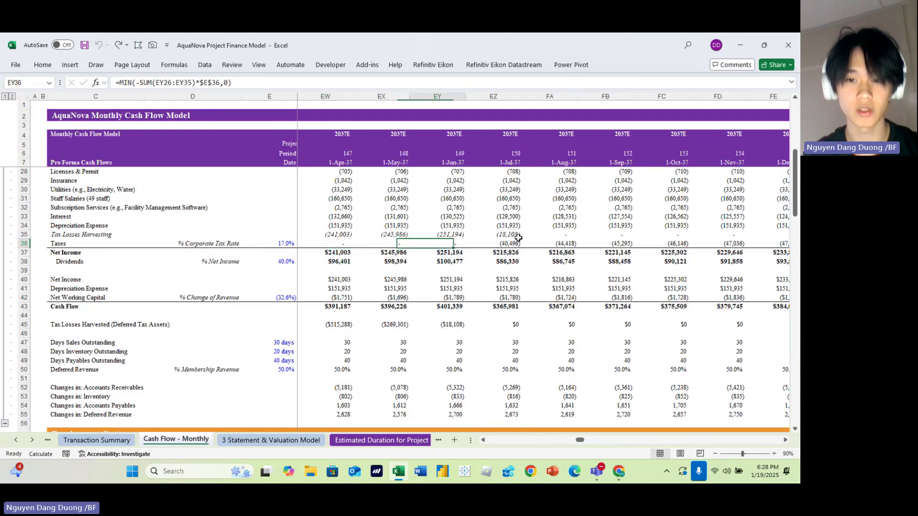
key(Right)
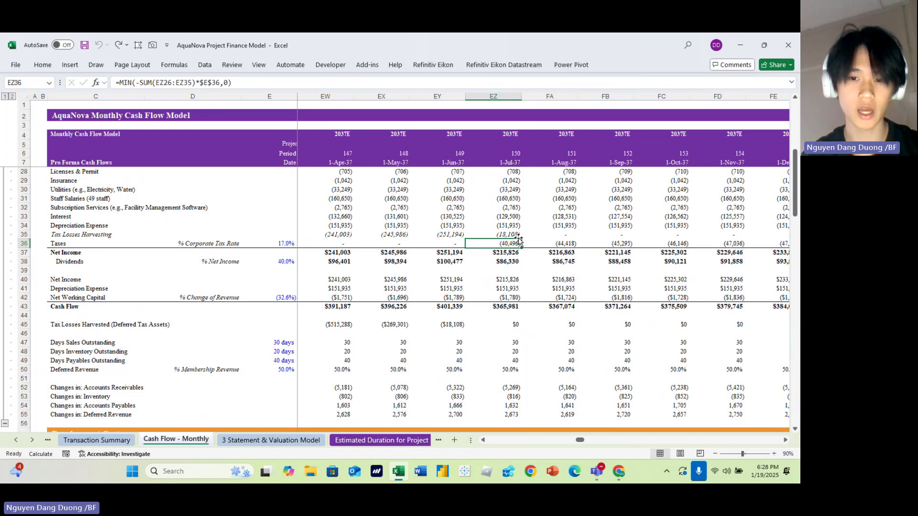
Step: Check the Taxes values from July 2037 to February 2038 and return to June 2037
key(Right)
key(Right)
key(Right)
key(Right)
key(Right)
key(Right)
key(Right)
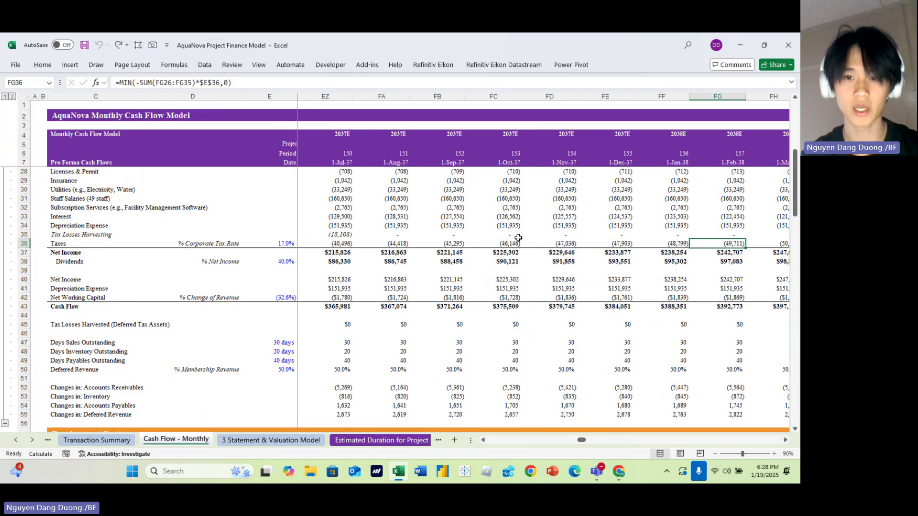
key(Left)
key(Left)
key(Left)
key(Left)
key(Left)
key(Left)
key(Left)
key(Left)
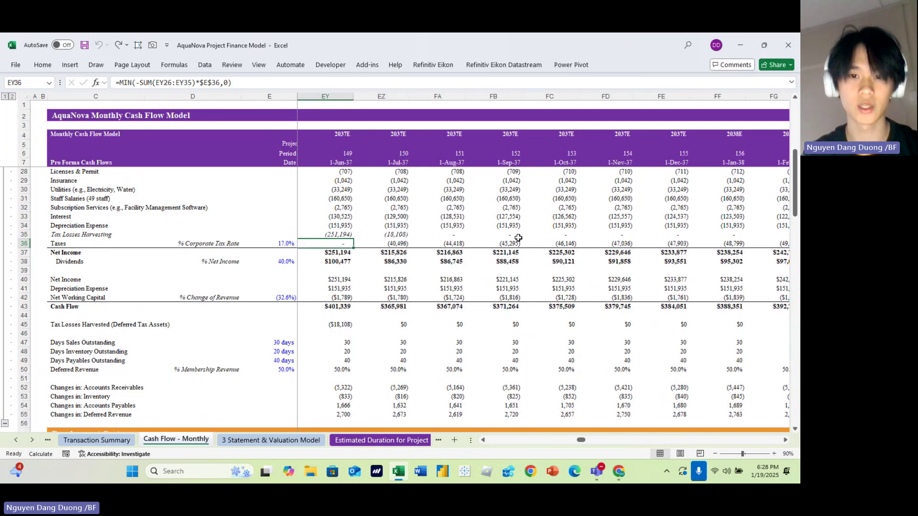
Step: Follow the Taxes row month by month from June 2037 to October 2038
key(Right)
key(Right)
key(Right)
key(Right)
key(Right)
key(Right)
key(Right)
key(Right)
key(Right)
key(Right)
key(Right)
key(Right)
key(Right)
key(Right)
key(Right)
key(Right)
key(Right)
key(Right)
key(Right)
key(Right)
key(Right)
key(Right)
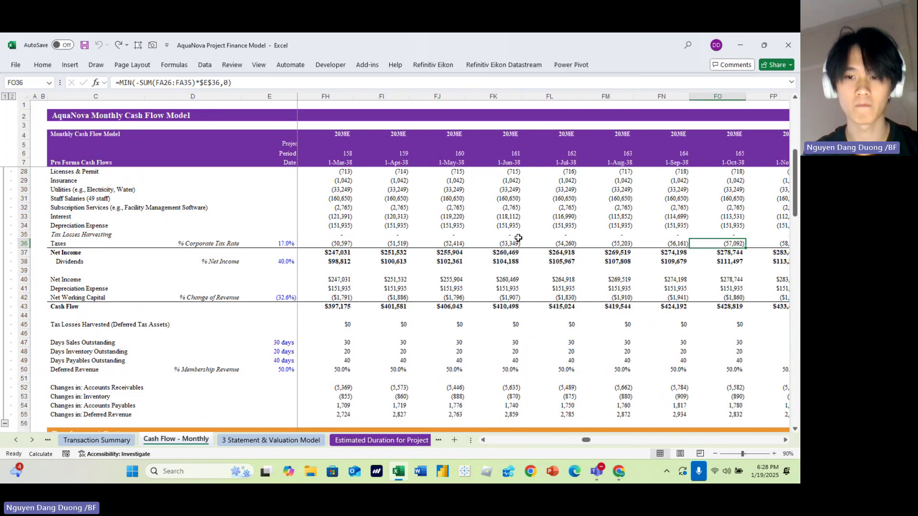
Step: Return to the start of the Taxes row in January 2025 and bring the Financing section into view
key(ctrl+Left)
key(Right)
key(Right)
key(Right)
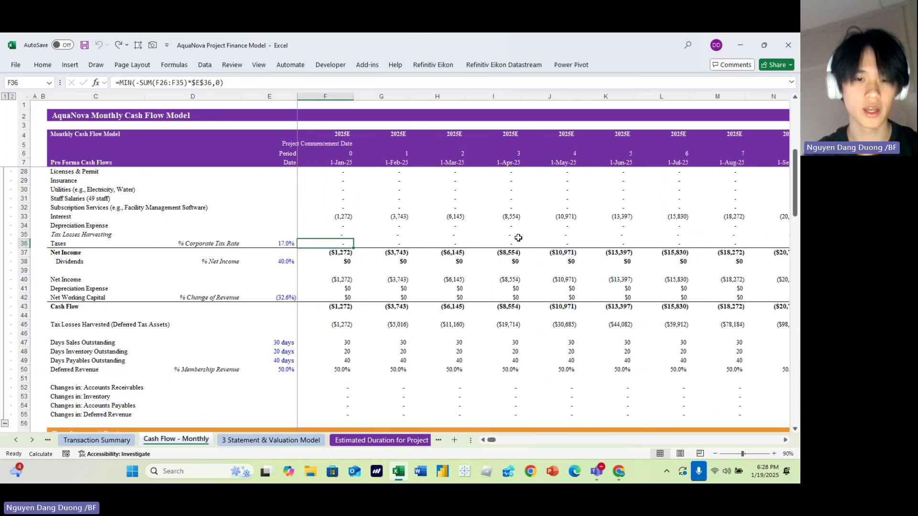
scroll(518, 238, down, 13)
scroll(478, 239, down, 2)
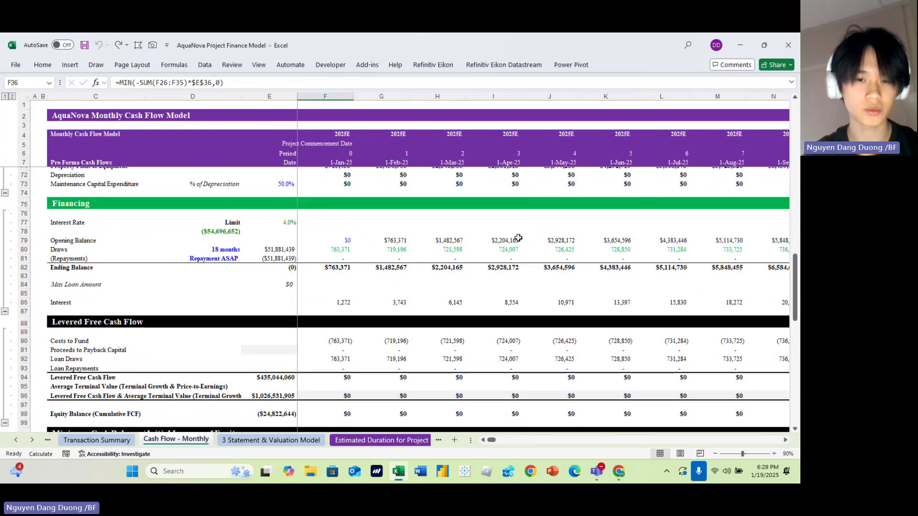
Step: Check the January 2025 draw in the Financing section and the loan limit cell linked to the Transaction Summary
click(438, 255)
key(ctrl+Left)
key(Right)
key(Right)
key(Right)
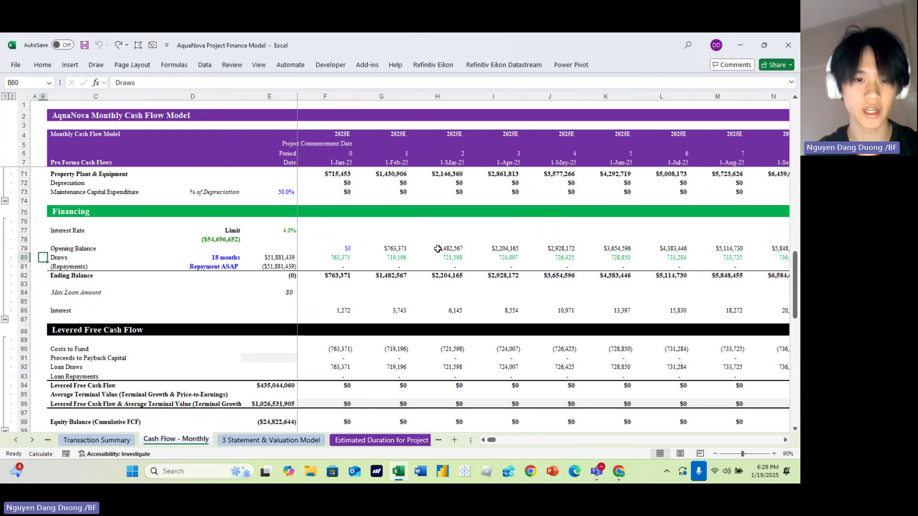
key(Down)
key(Left)
key(Up)
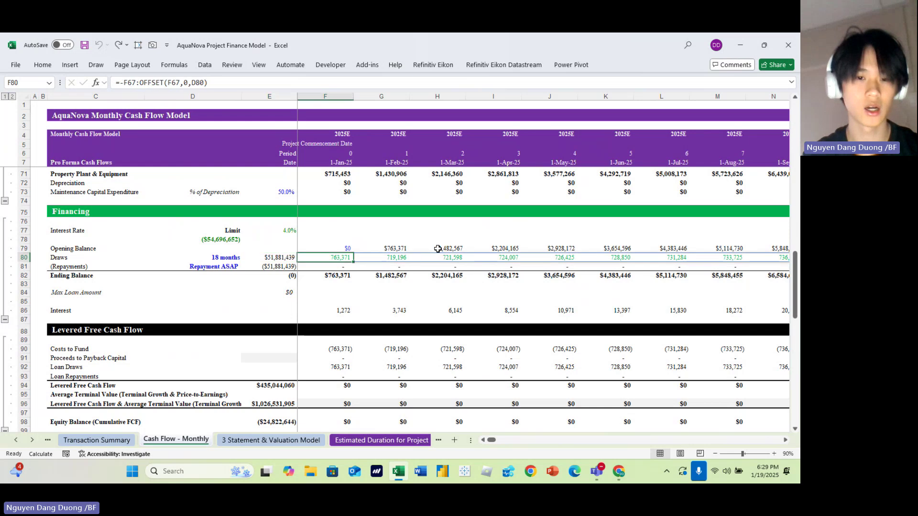
key(Left)
key(Up)
key(Up)
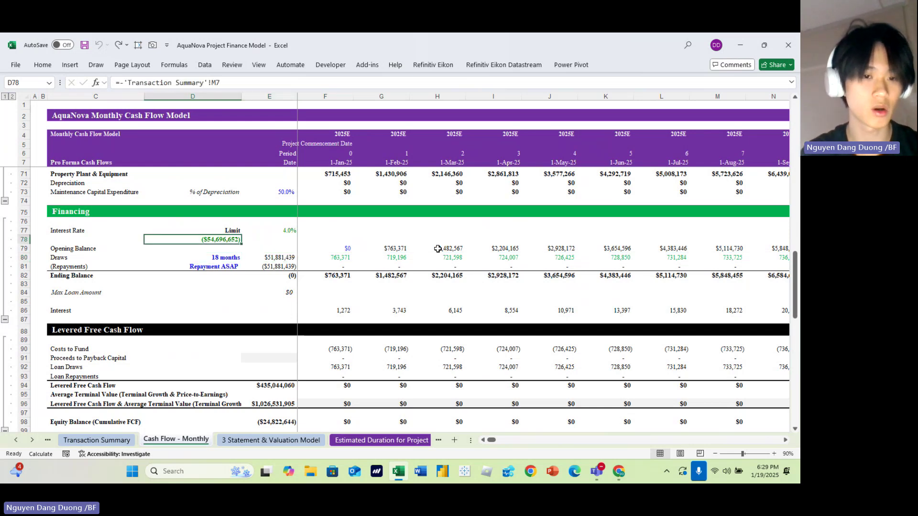
Step: Go to the Max Loan Amount under Purchase Financing & Costs on the Transaction Summary sheet
key(ctrl+Page_Up)
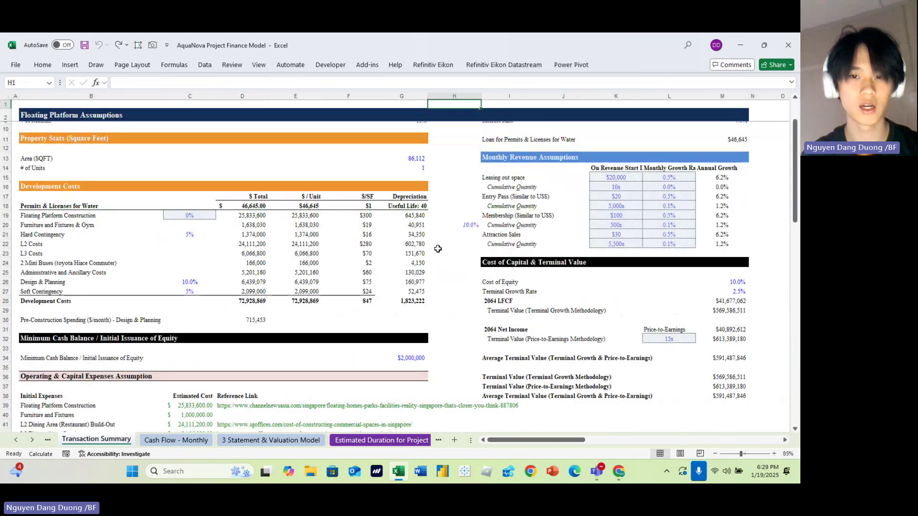
key(Right)
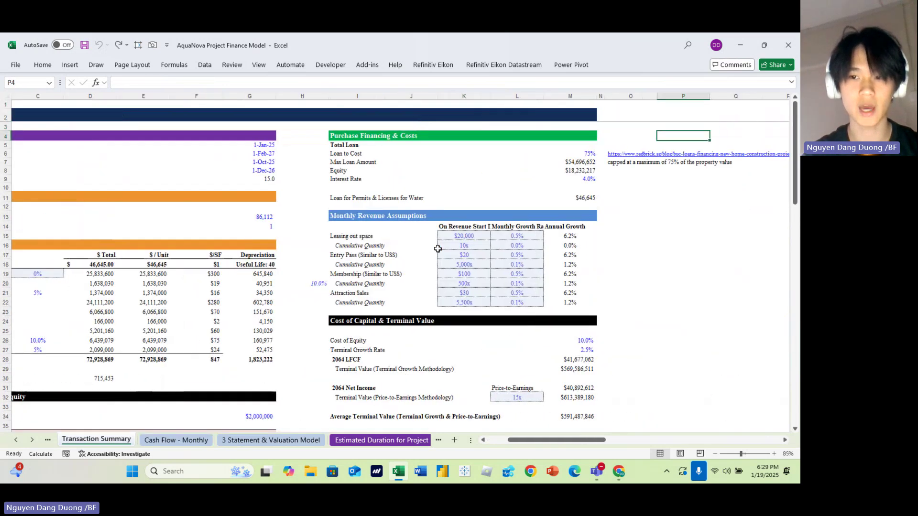
key(Down)
key(Down)
key(Down)
key(Down)
key(Left)
key(Left)
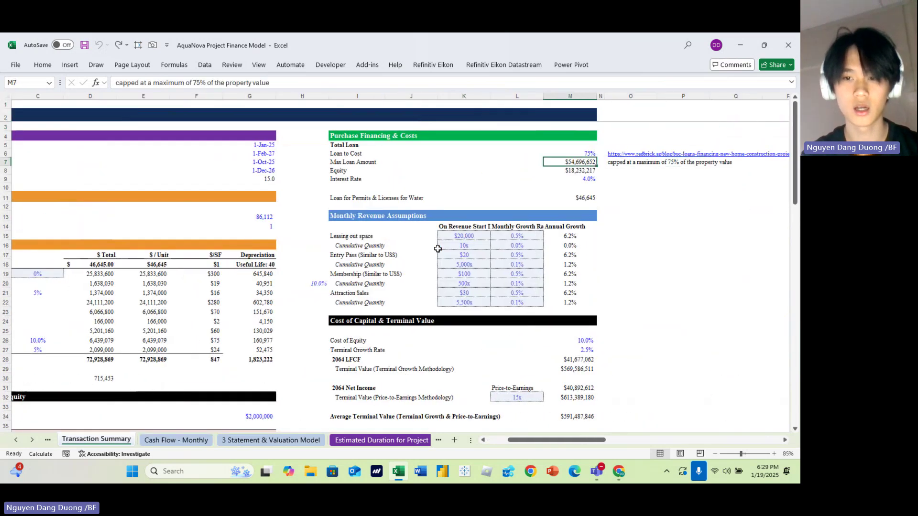
Step: Read the note beside Max Loan Amount about the cap of 75% of the property value
key(Right)
key(Right)
key(Left)
key(Left)
key(Right)
key(Right)
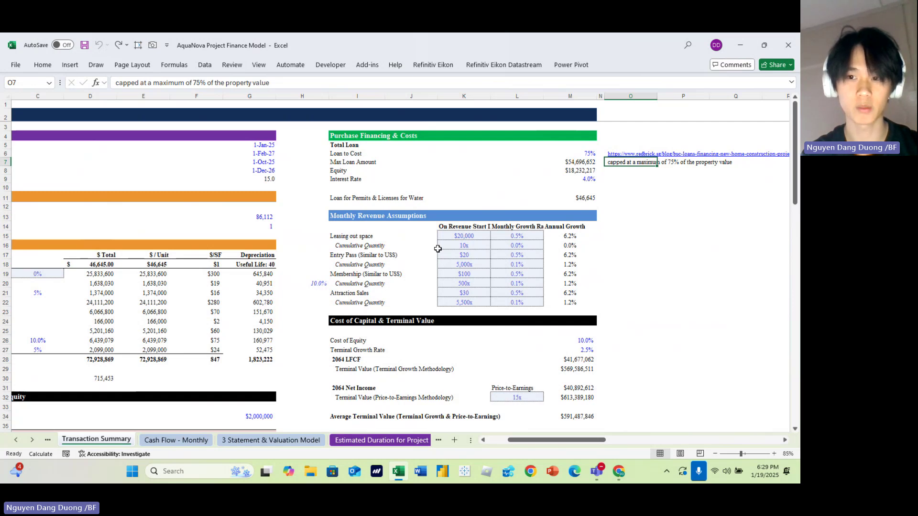
Step: Inspect the formula behind the Development Costs total that the maximum loan is based on
key(Left)
key(Left)
key(Left)
key(Left)
key(Left)
key(Left)
key(Left)
key(Left)
key(Left)
key(Left)
key(Left)
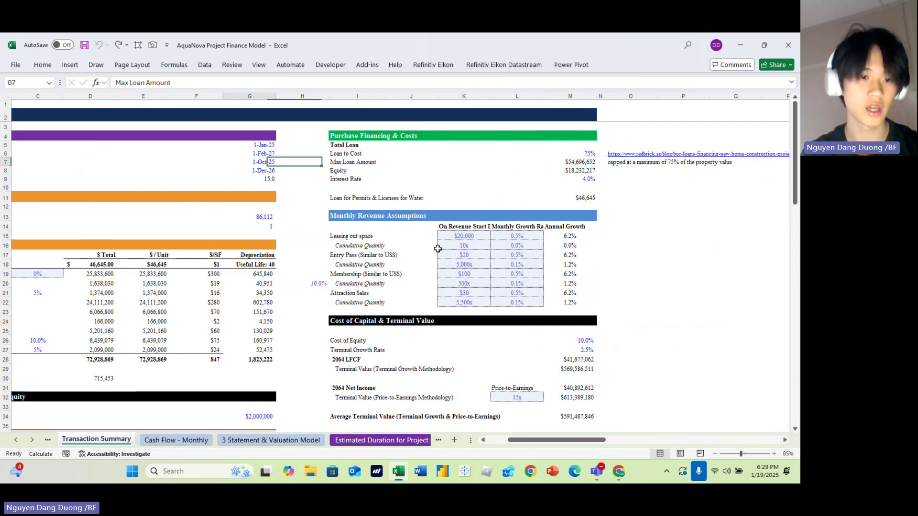
key(ctrl+Down)
key(ctrl+Down)
key(ctrl+Down)
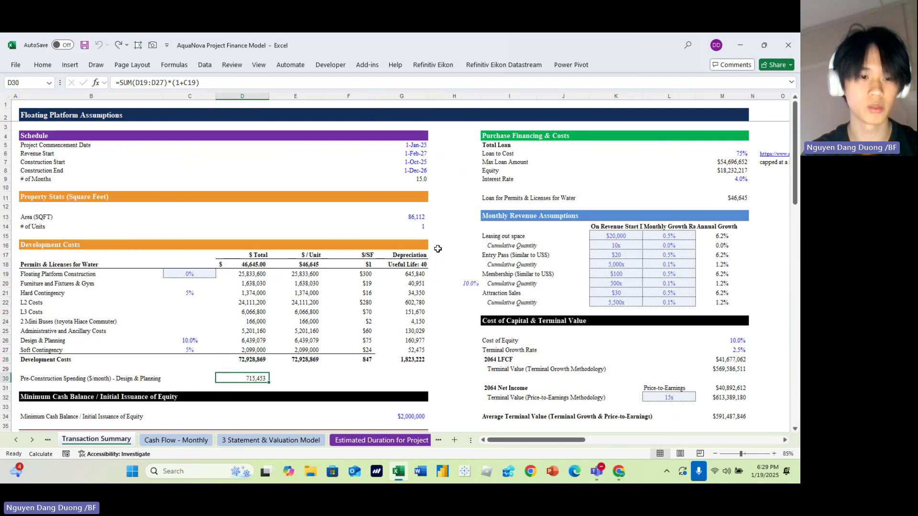
key(ctrl+Up)
key(F2)
key(Escape)
Step: Return to the Max Loan Amount cell under Purchase Financing & Costs and check its formula
key(Right)
key(Right)
key(Right)
key(Right)
key(Right)
key(Up)
key(Up)
key(Up)
key(Up)
key(Up)
key(Up)
key(Up)
key(Up)
key(Up)
key(Up)
key(Up)
key(Up)
key(Up)
key(Up)
key(Up)
key(Up)
key(Up)
key(Up)
key(Up)
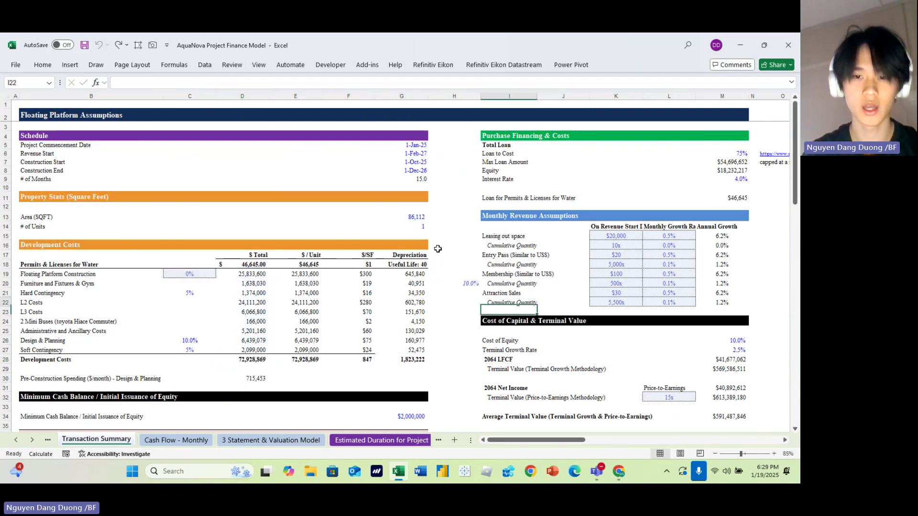
key(Right)
key(Right)
key(Right)
key(Right)
key(Up)
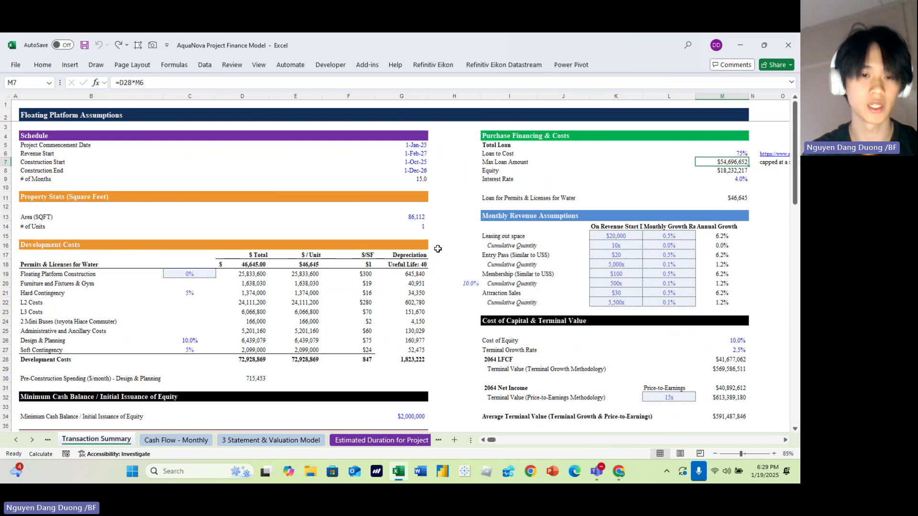
Step: On the Cash Flow - Monthly sheet, check the total loan draws and the draw period in months in the Draws row
key(ctrl+Page_Down)
key(Right)
key(Right)
key(Down)
key(Down)
key(Left)
key(Right)
key(ctrl+shift+Right)
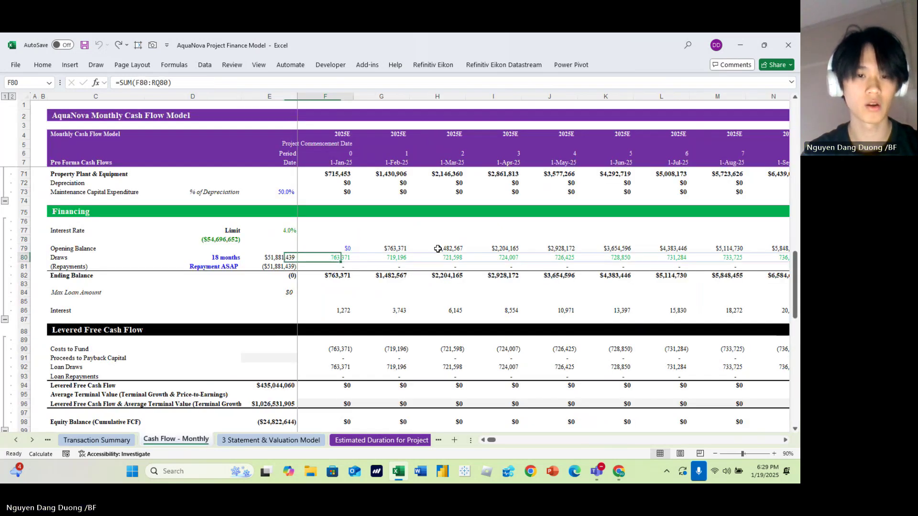
key(Left)
key(Left)
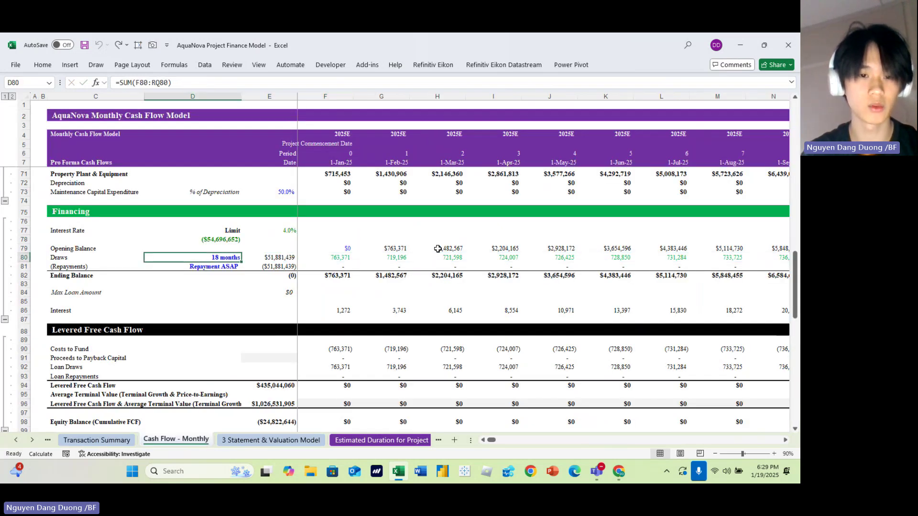
Step: Follow the Draws row month by month from January 2025 to November 2026
key(Right)
key(Right)
key(Right)
key(Right)
key(Right)
key(Right)
key(Right)
key(Right)
key(Right)
key(Right)
key(Right)
key(Right)
key(Right)
key(Right)
key(Right)
key(Right)
key(Right)
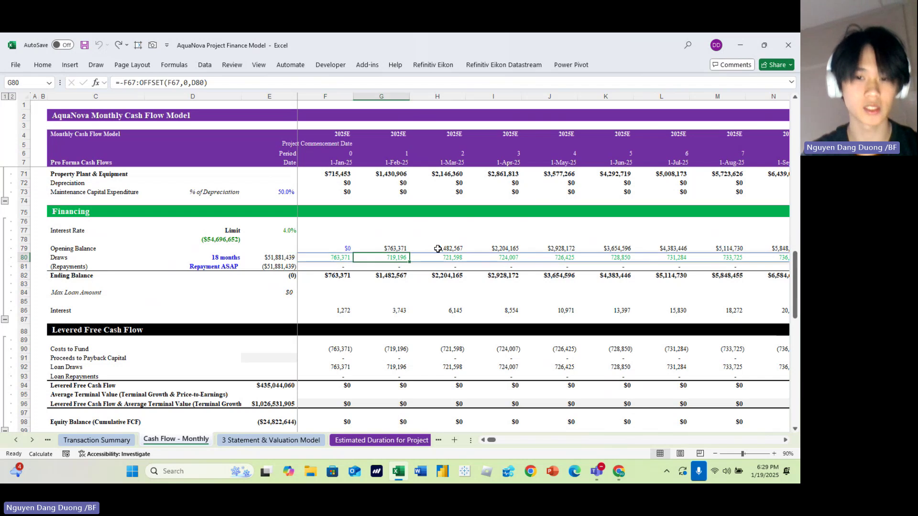
key(Right)
key(Right)
key(Right)
key(Right)
key(Right)
key(Right)
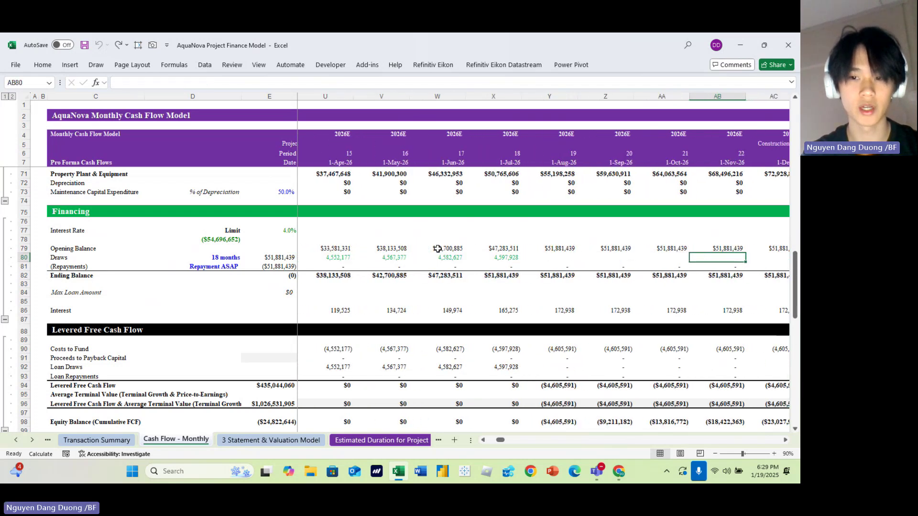
Step: Go back to June 2026 and check the loan's Ending Balance for that month
key(Left)
key(Left)
key(Left)
key(Left)
key(Down)
key(Down)
key(Down)
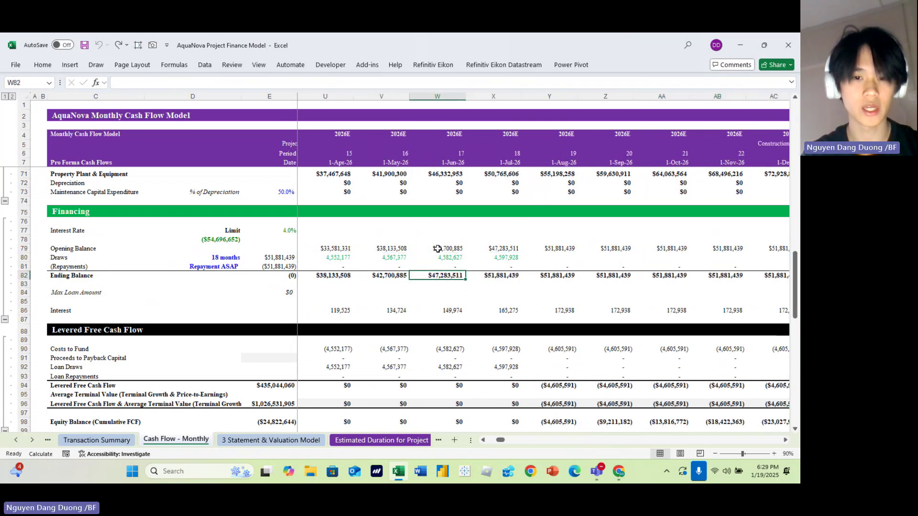
Step: Inspect the June 2026 Interest formula in the Financing section and compare it with April and May 2026
key(Down)
key(Down)
key(Down)
key(Down)
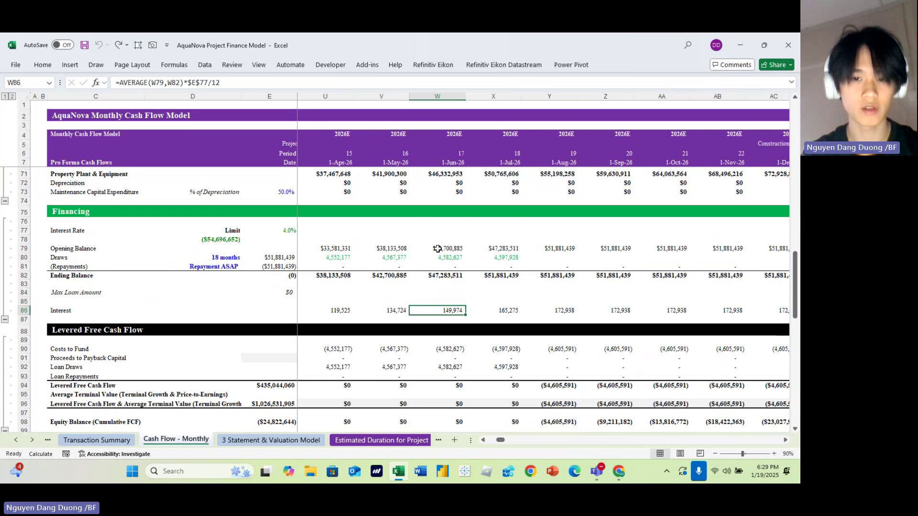
key(F2)
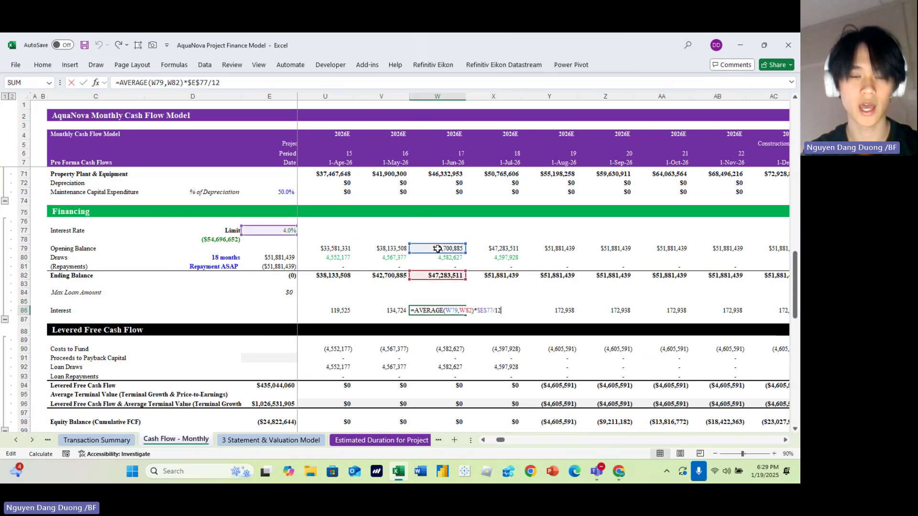
key(Escape)
key(Left)
key(Left)
key(Right)
key(Right)
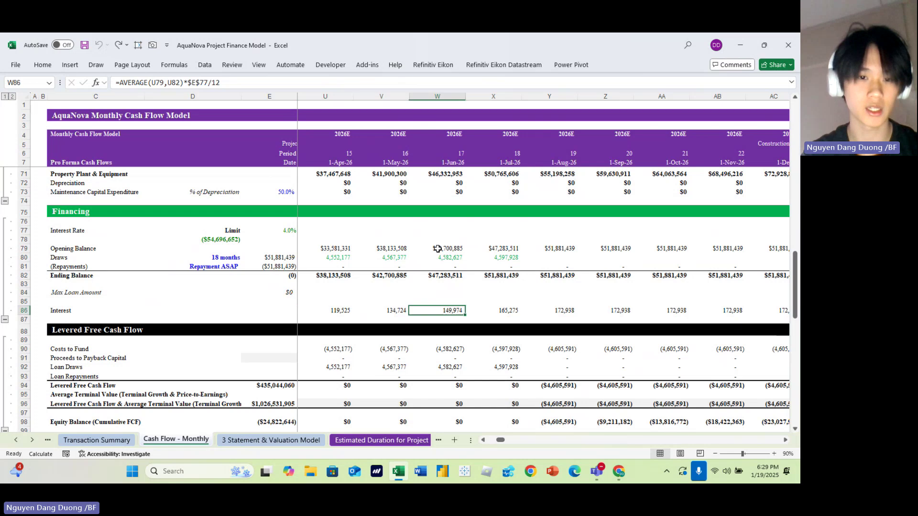
Step: Move up to the Repayments row and check its values from March to August 2026
key(Left)
key(Left)
key(Up)
key(Up)
key(Up)
key(Up)
key(Up)
key(Up)
key(Left)
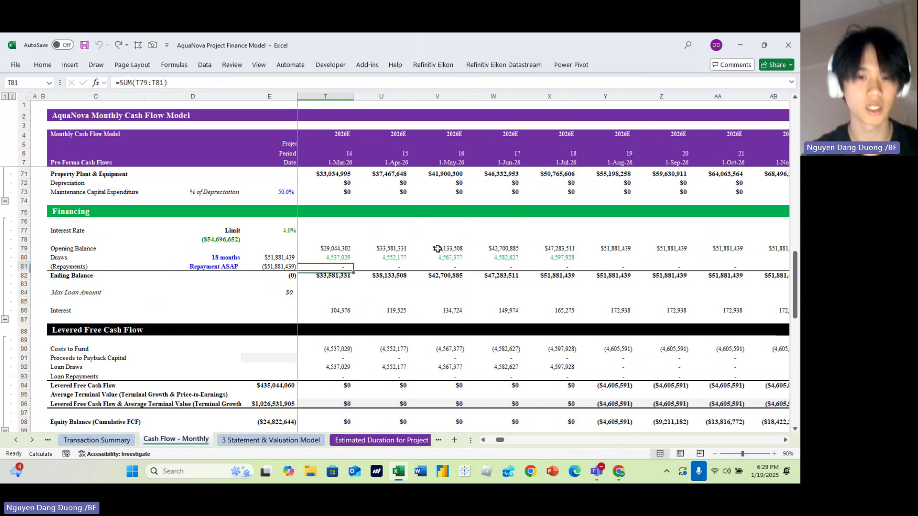
key(shift+Right)
key(shift+Right)
key(shift+Right)
key(shift+Right)
key(Tab)
key(Tab)
key(Tab)
key(Tab)
key(Down)
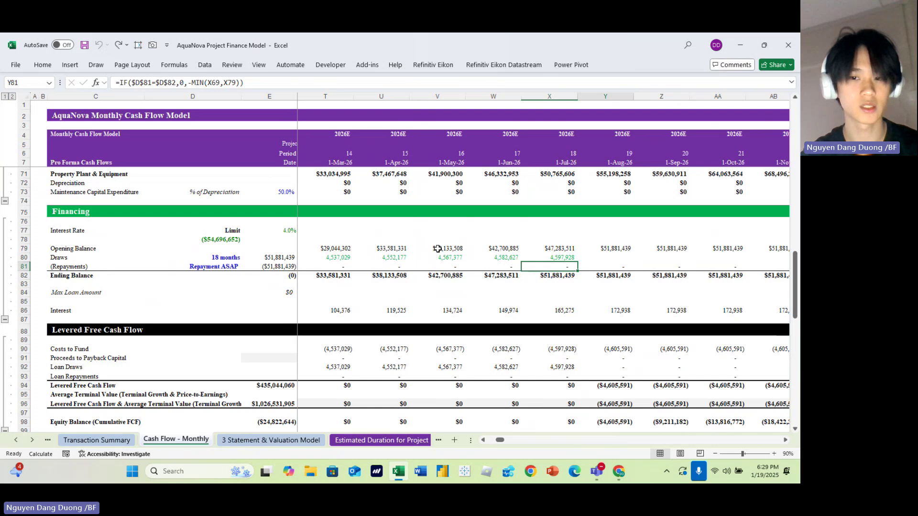
Step: Compare the Repayments formulas from May to September 2026
key(Left)
key(Left)
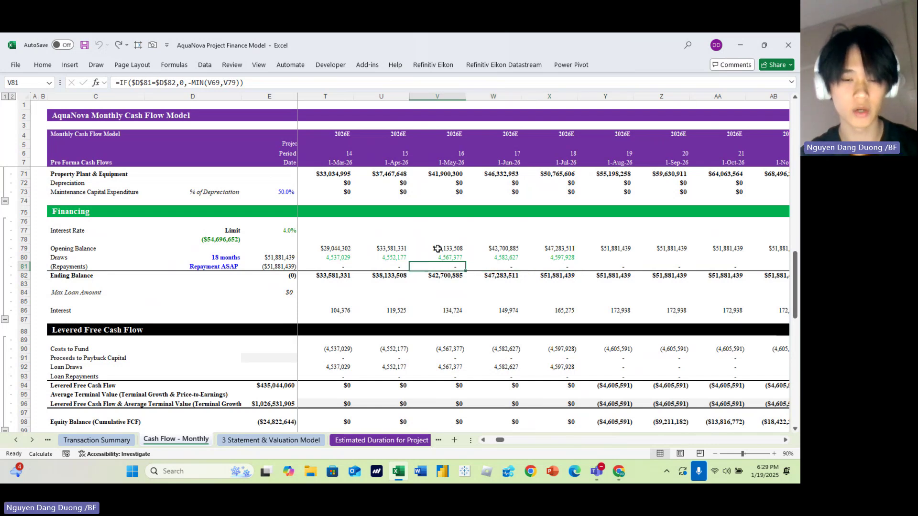
key(Right)
key(Right)
key(Right)
key(Right)
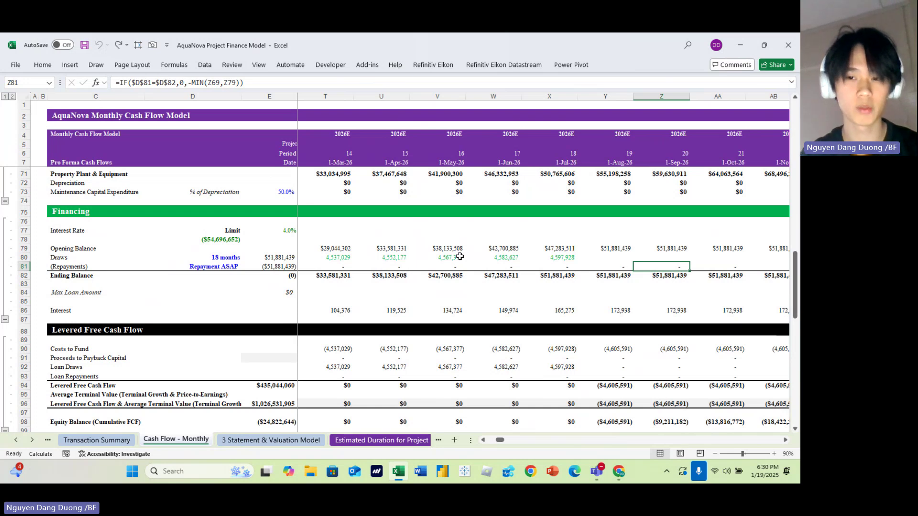
Step: Check the loan's Repayments month by month from September 2026 to June 2029
key(Left)
key(Right)
key(Right)
key(Right)
key(Right)
key(Right)
key(Right)
key(Right)
key(Right)
key(Right)
key(Right)
key(Right)
key(Right)
key(Right)
key(Right)
key(Right)
key(Right)
key(Right)
key(Right)
key(Right)
key(Right)
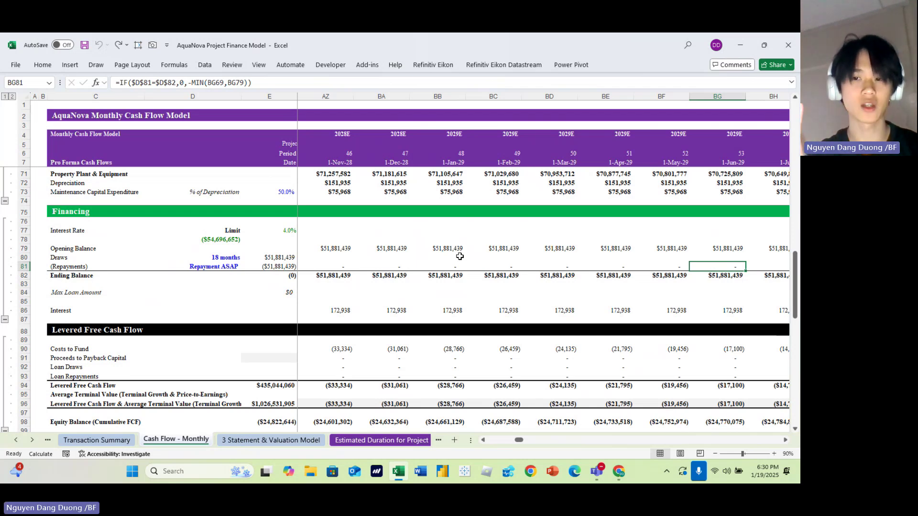
Step: Check the Repayments row at its last month, December 2064, and again from January 2025 through May 2026
key(ctrl+Right)
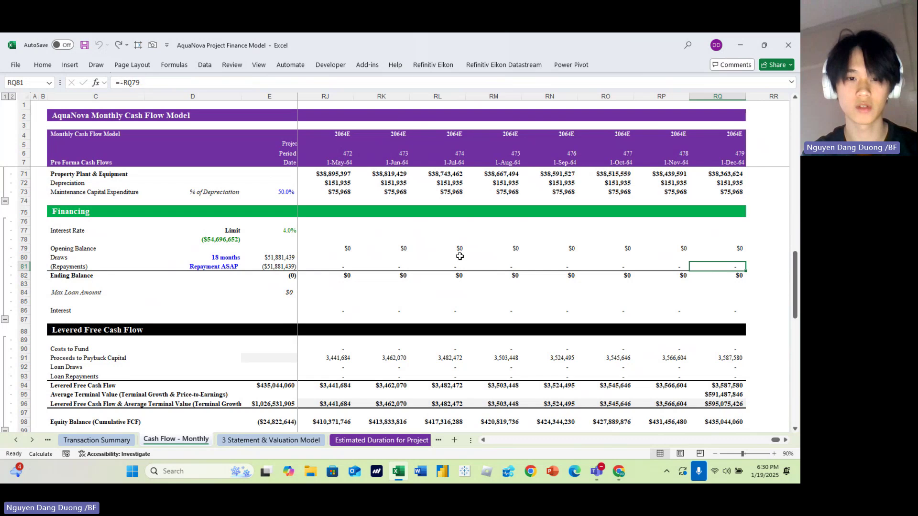
key(Left)
key(Left)
key(Left)
key(Left)
key(ctrl+Left)
key(Right)
key(Right)
key(Right)
key(Right)
key(Right)
key(Right)
key(Right)
key(Right)
key(Right)
key(Right)
key(Right)
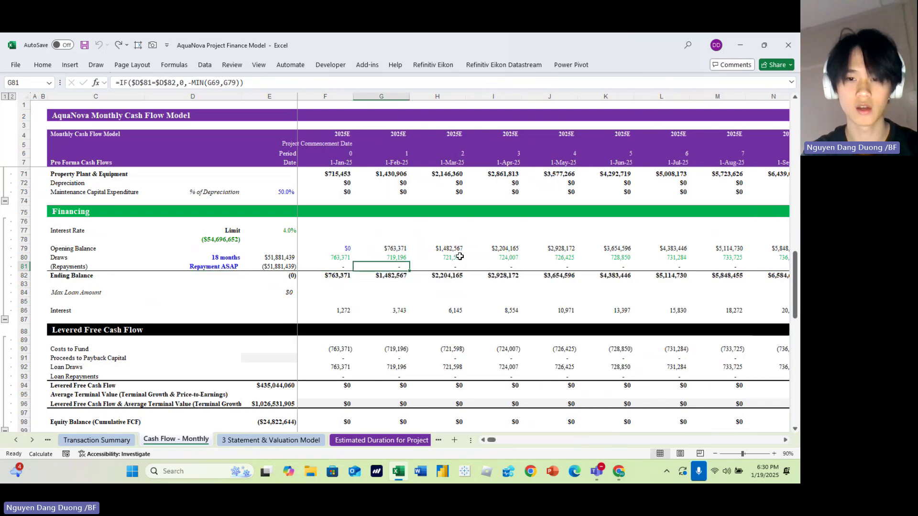
key(Right)
key(Right)
key(Right)
key(Right)
Step: Find the first month with Proceeds to Payback Capital, February 2030, and inspect its formula and that month's Repayments formula
scroll(460, 257, up, 5)
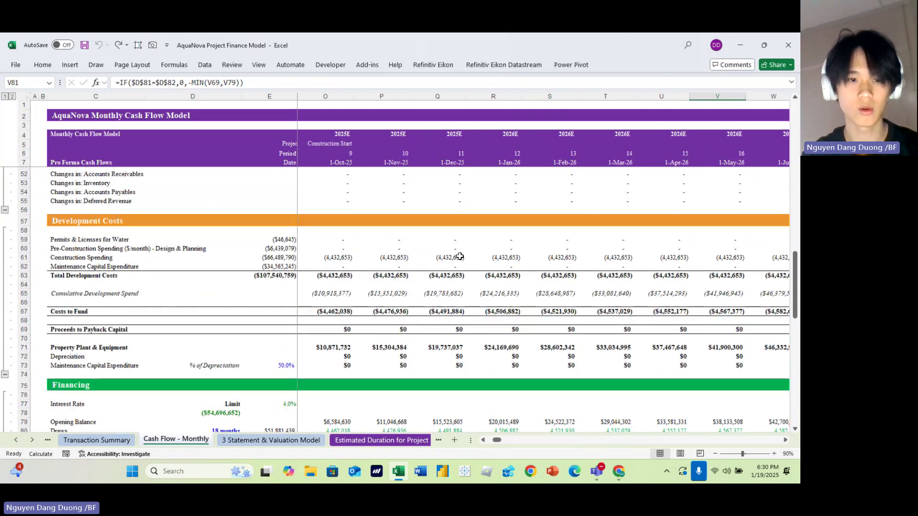
scroll(459, 257, right, 10)
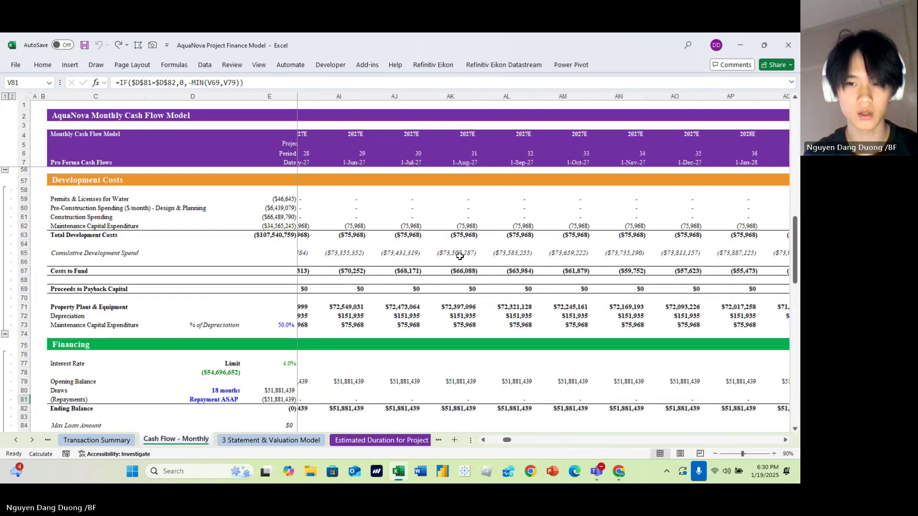
scroll(460, 257, right, 10)
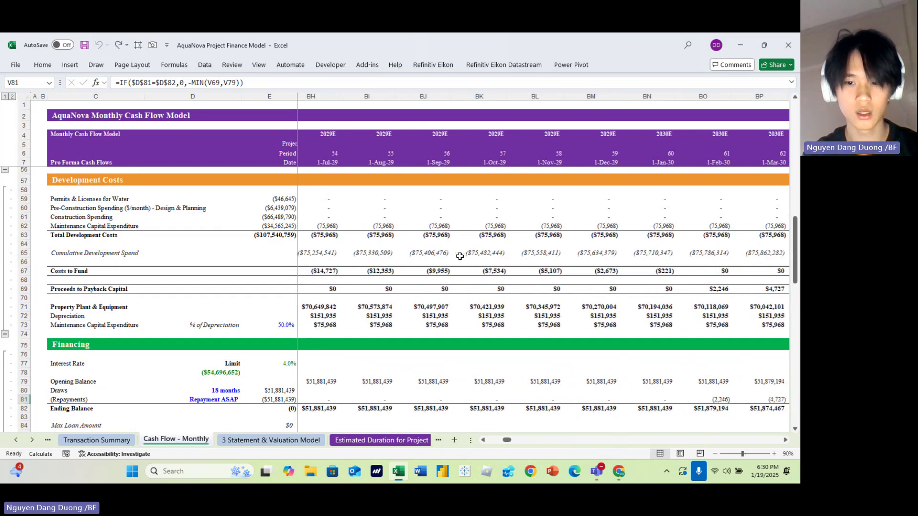
click(520, 270)
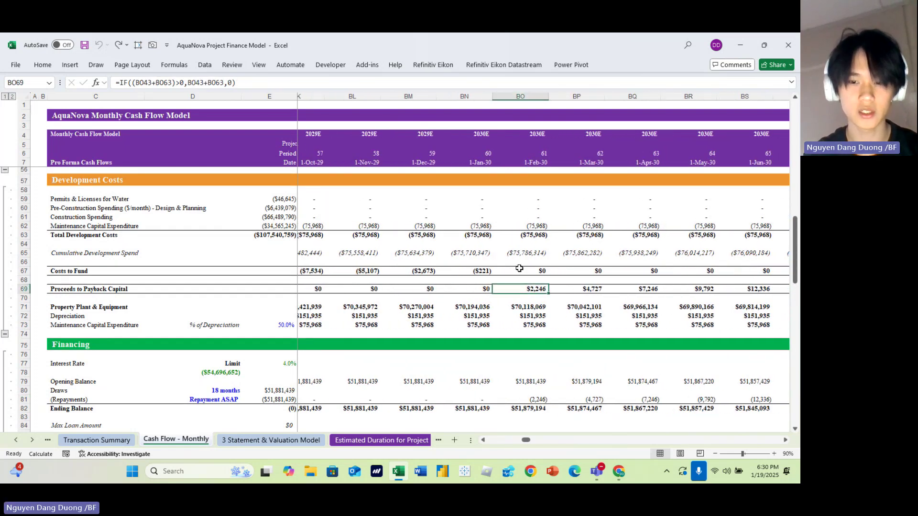
key(ctrl+space)
key(shift+BackSpace)
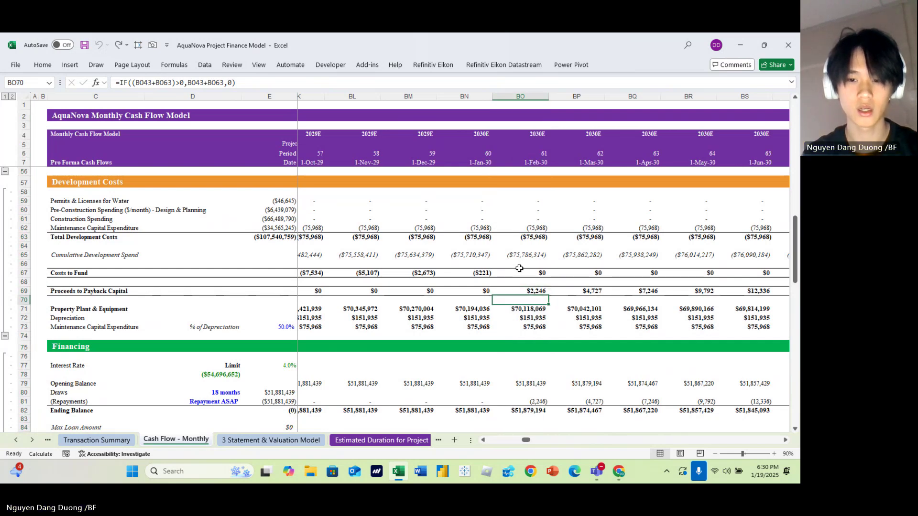
key(ctrl+bracketright)
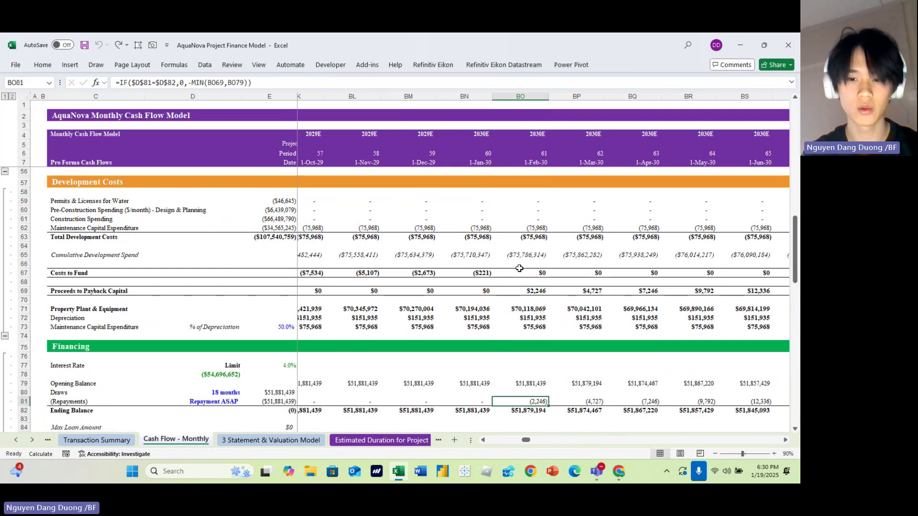
Step: Select the Repayments from February 2030 through January 2045 to review the monthly amounts and their total
key(shift+Right)
key(shift+Right)
key(shift+Right)
key(shift+Right)
key(shift+Right)
key(shift+Right)
key(shift+Right)
key(shift+Right)
key(shift+Right)
key(shift+Right)
key(shift+Right)
key(shift+Right)
key(shift+Right)
key(shift+Right)
key(shift+Right)
key(shift+Right)
key(shift+Right)
key(shift+Right)
key(shift+Right)
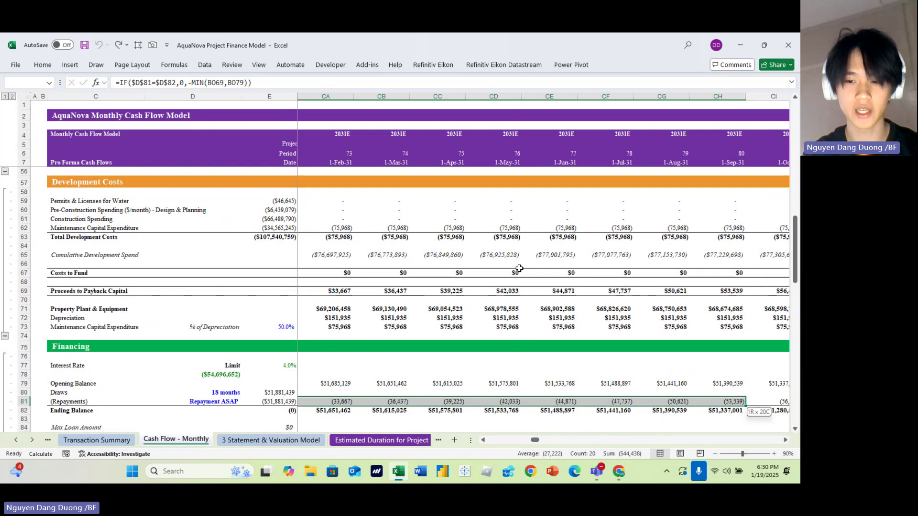
key(shift+Right)
key(shift+Right)
key(shift+Right)
key(shift+Right)
key(shift+Right)
key(shift+Right)
key(shift+Right)
key(shift+Right)
key(shift+Right)
key(shift+Right)
key(shift+Right)
key(shift+Right)
key(shift+Right)
key(shift+Right)
key(shift+Right)
key(shift+Right)
key(shift+Right)
key(shift+Right)
key(shift+Right)
key(shift+Right)
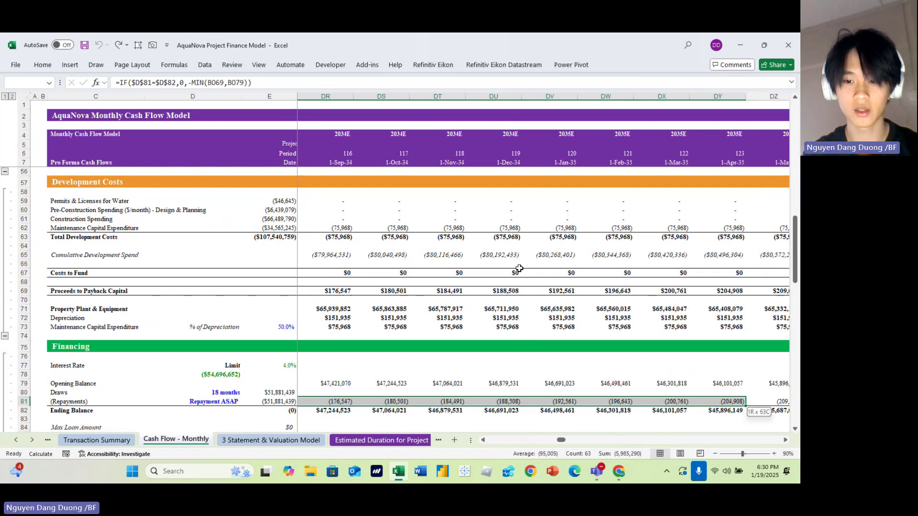
key(shift+Right)
key(shift+Right)
key(shift+Right)
key(shift+Right)
key(shift+Right)
key(shift+Right)
key(shift+Right)
key(shift+Right)
key(shift+Right)
key(shift+Right)
key(shift+Right)
key(shift+Right)
key(shift+Right)
key(shift+Right)
key(shift+Right)
key(shift+Right)
key(shift+Right)
key(shift+Right)
key(shift+Right)
key(shift+Right)
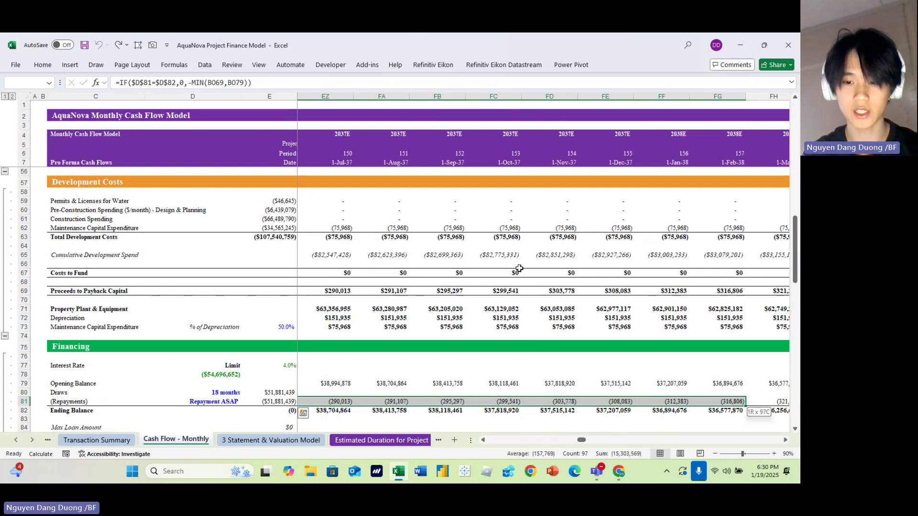
key(shift+Right)
key(shift+Right)
key(shift+Right)
key(shift+Right)
key(shift+Right)
key(shift+Right)
key(shift+Right)
key(shift+Right)
key(shift+Right)
key(shift+Right)
key(shift+Right)
key(shift+Right)
key(shift+Right)
key(shift+Right)
key(shift+Right)
key(shift+Right)
key(shift+Right)
key(shift+Right)
key(shift+Right)
key(shift+Right)
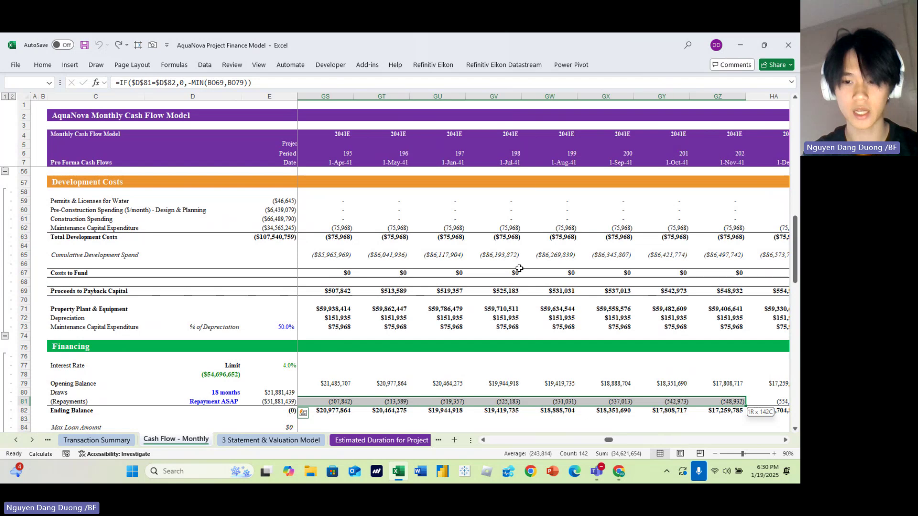
key(shift+Right)
key(shift+Right)
key(shift+Right)
key(shift+Right)
key(shift+Right)
key(shift+Right)
key(shift+Right)
key(shift+Right)
key(shift+Right)
key(shift+Right)
key(shift+Right)
key(shift+Right)
key(shift+Right)
key(shift+Right)
key(shift+Right)
key(shift+Right)
key(shift+Right)
key(shift+Right)
key(shift+Right)
key(shift+Right)
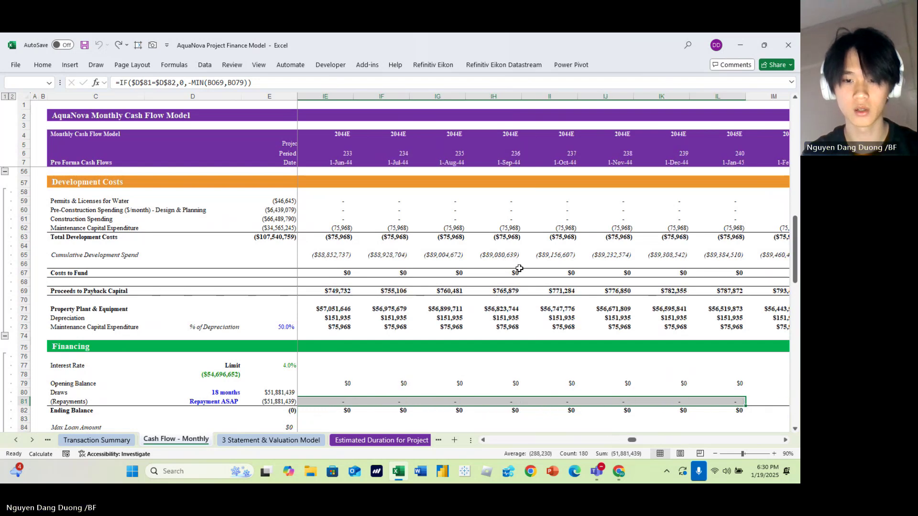
Step: Return to the early repayment months and check the Repayments formulas up to July 2031
key(ctrl+r)
key(Right)
key(Right)
key(Right)
key(Right)
key(Right)
key(Left)
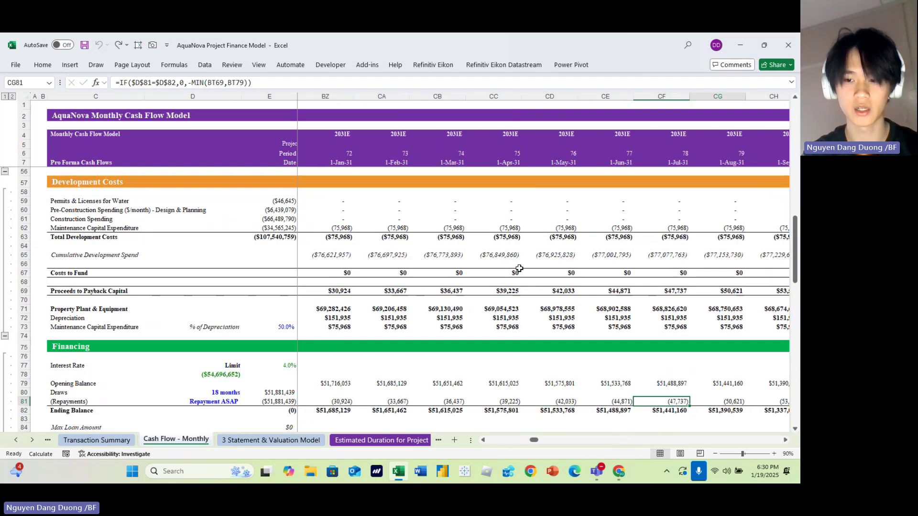
Step: Check the end of the Repayments row at December 2064 and select the repayment option cell beside the row label
key(ctrl+Right)
key(ctrl+Left)
key(Right)
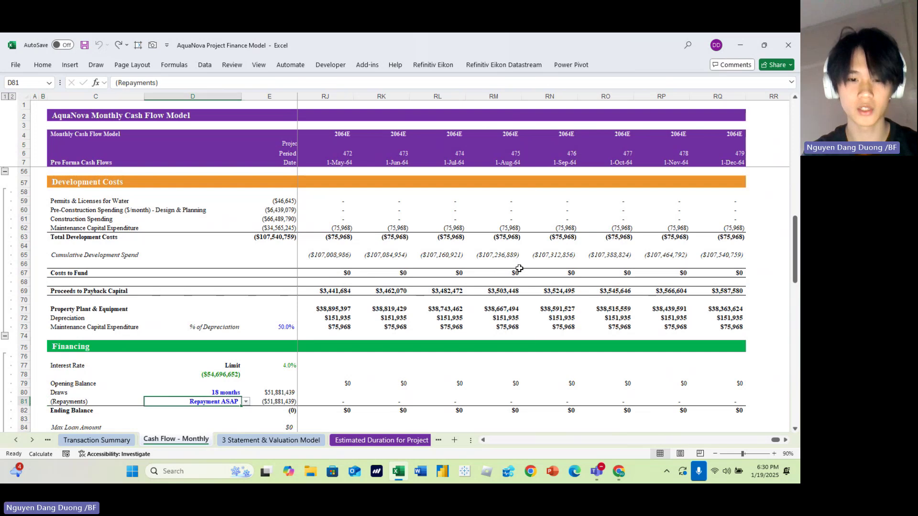
Step: Switch the loan repayment option to Ending Bullet Repayment and save the workbook
key(Right)
key(Right)
key(Left)
key(Left)
key(alt+Down)
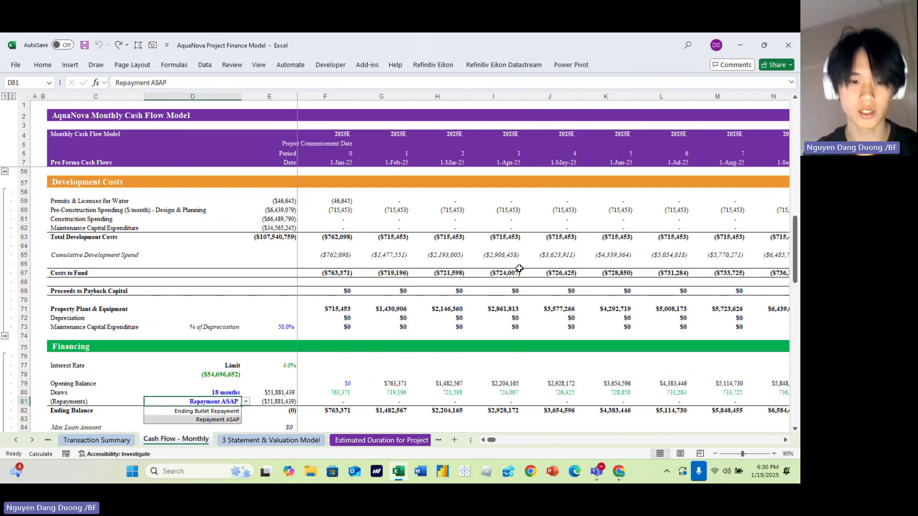
key(Up)
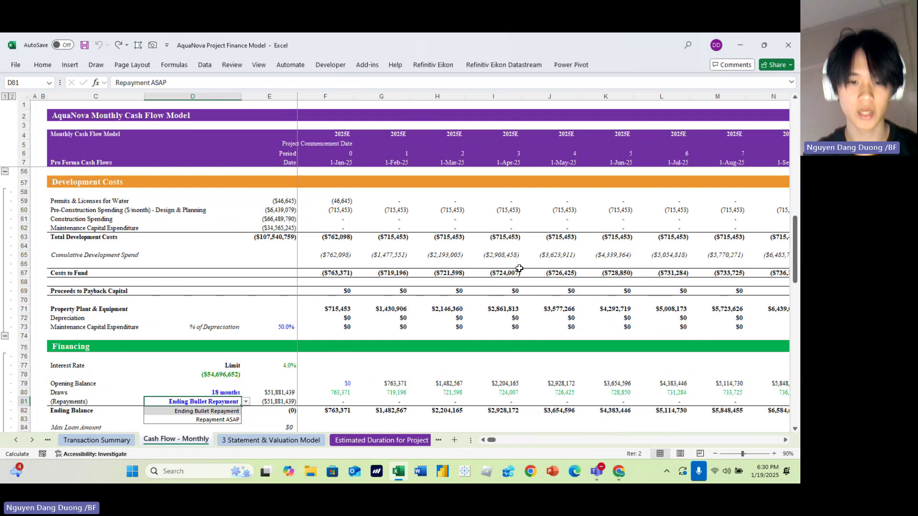
key(Return)
key(Up)
key(Right)
key(ctrl+s)
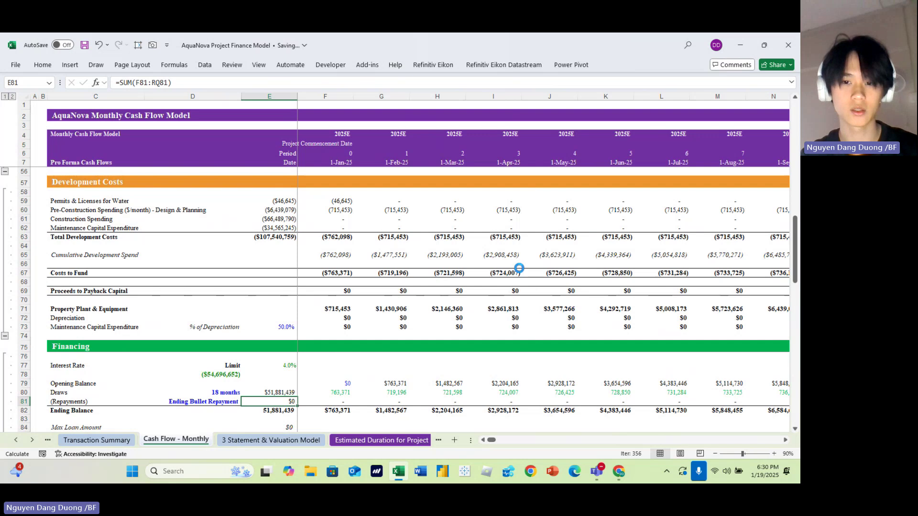
Step: Check the Repayments formula in December 2064 and the Repayments formulas in the first months of 2025
key(Right)
key(Right)
key(ctrl+Right)
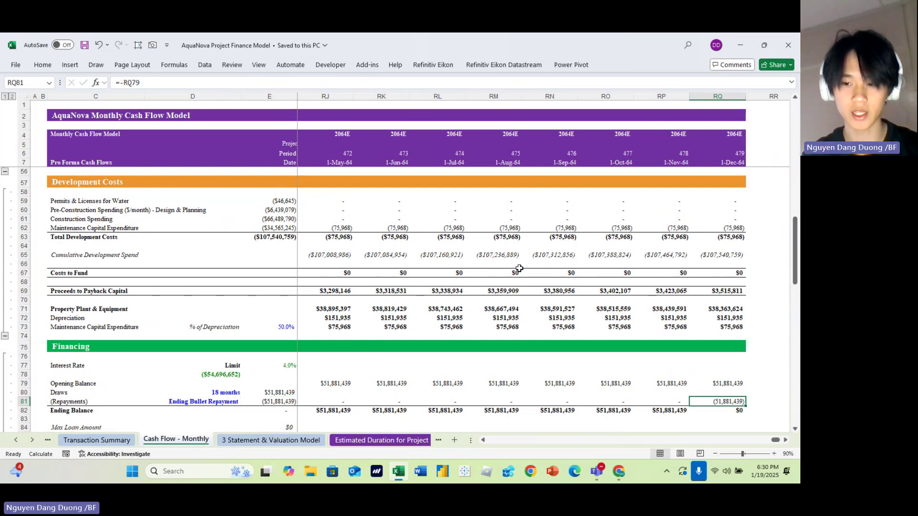
key(Down)
key(ctrl+Left)
key(Right)
key(Right)
key(Right)
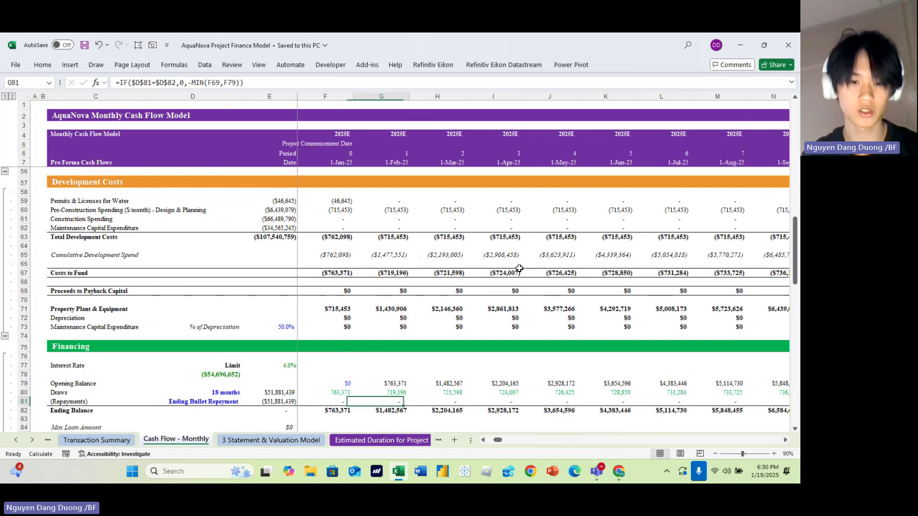
Step: Set the loan Draws period to 19 months and save the workbook
key(Left)
key(Left)
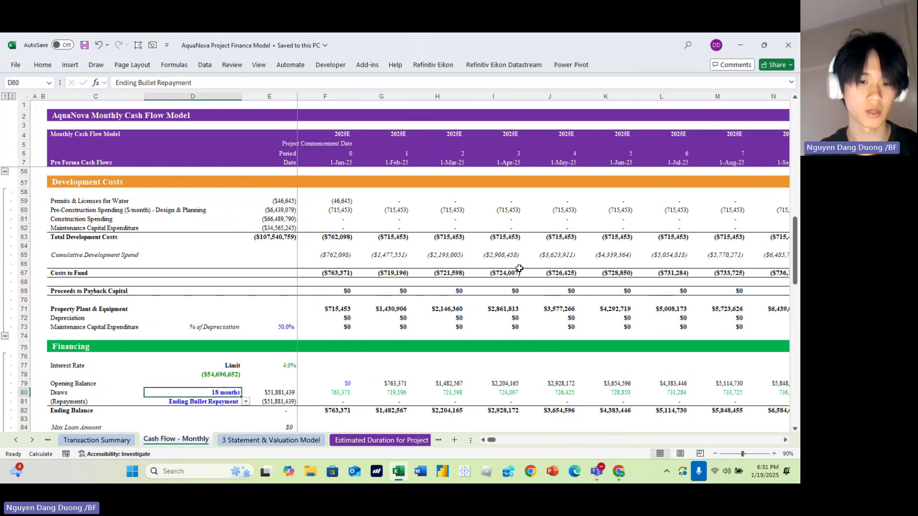
key(Up)
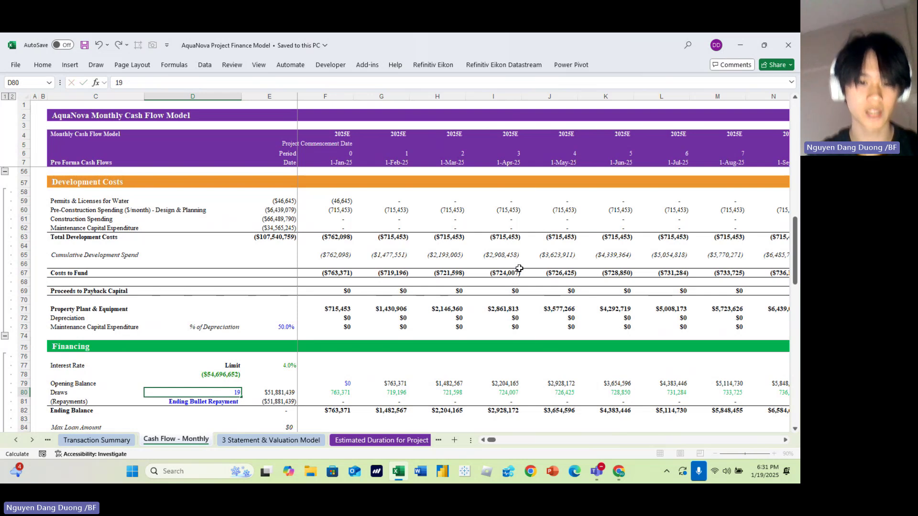
key(Right)
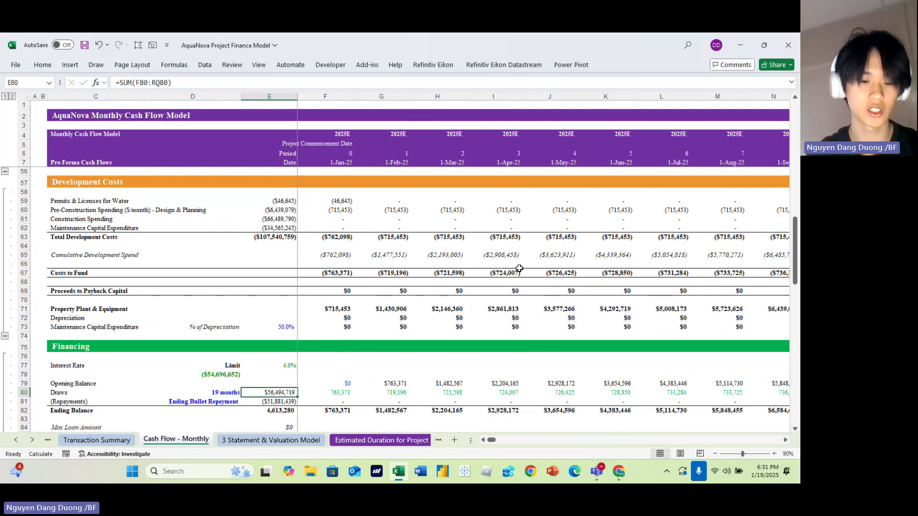
key(ctrl+s)
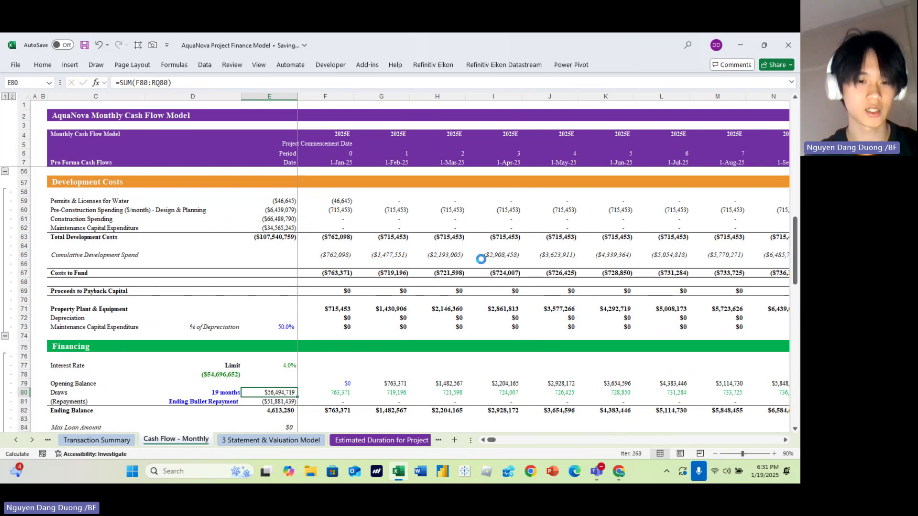
Step: Set the loan Draws period back to 18 months and save the workbook
click(367, 345)
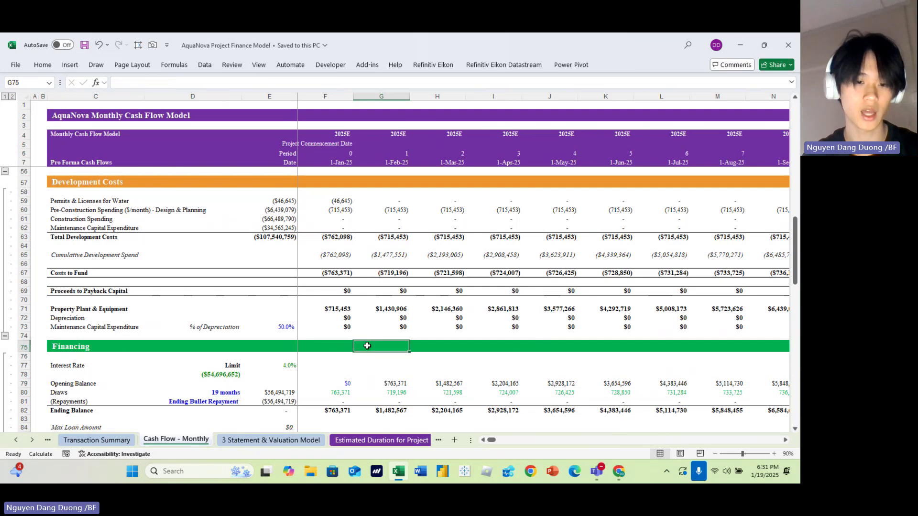
key(Left)
key(Left)
key(Down)
key(Down)
key(Down)
key(Down)
key(Down)
key(Left)
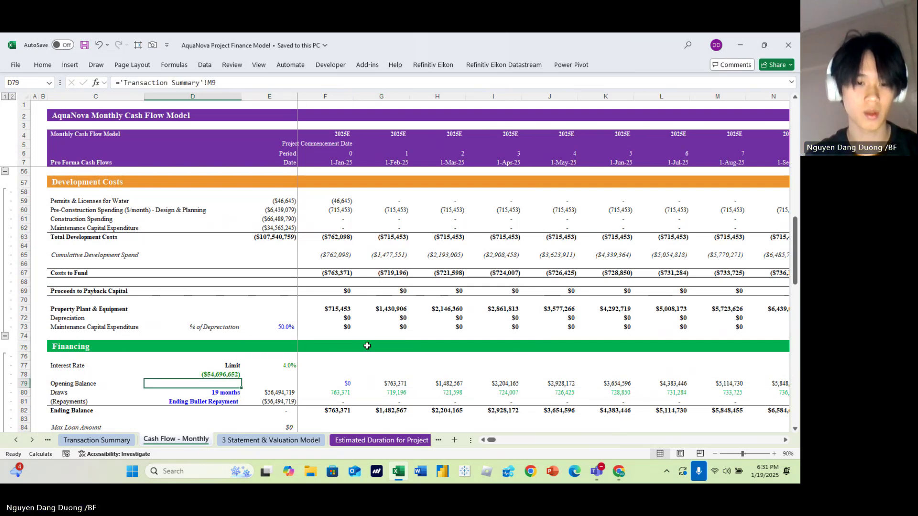
text(18)
key(Return)
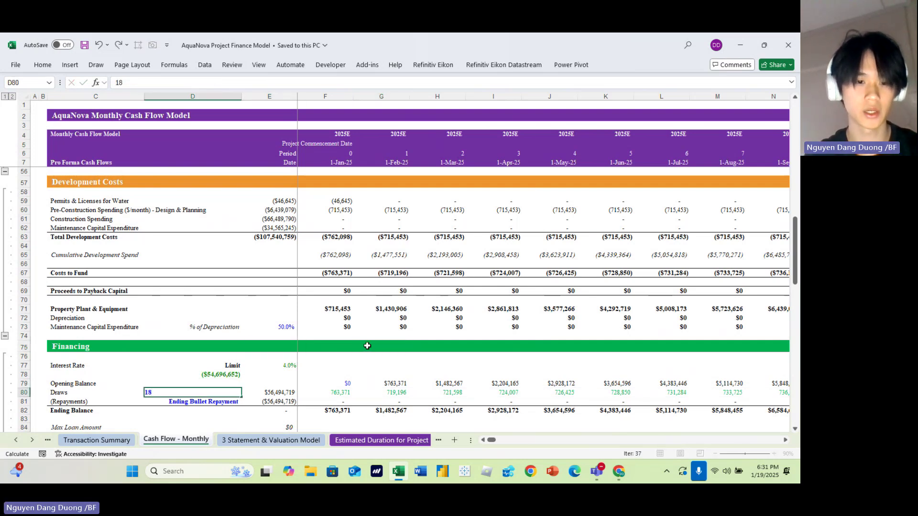
key(ctrl+s)
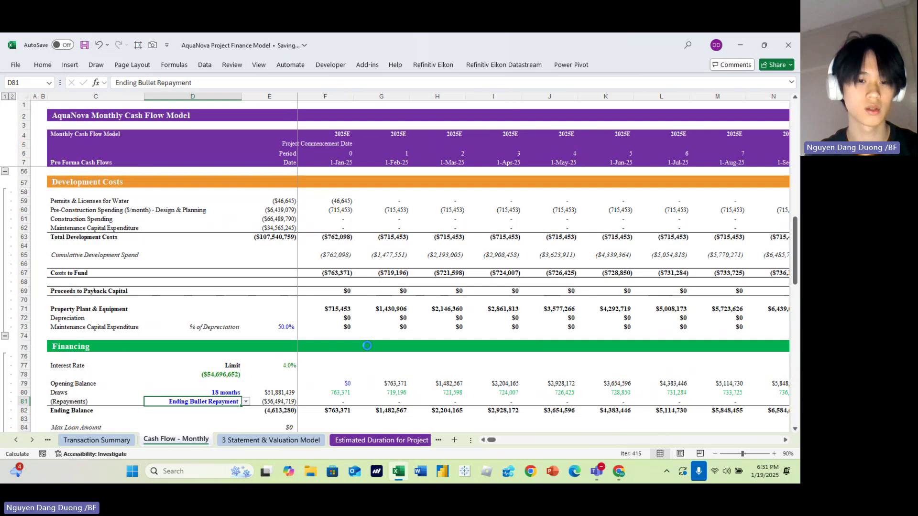
Step: Try maintenance capital expenditure at 40% of depreciation and undo the change
click(294, 316)
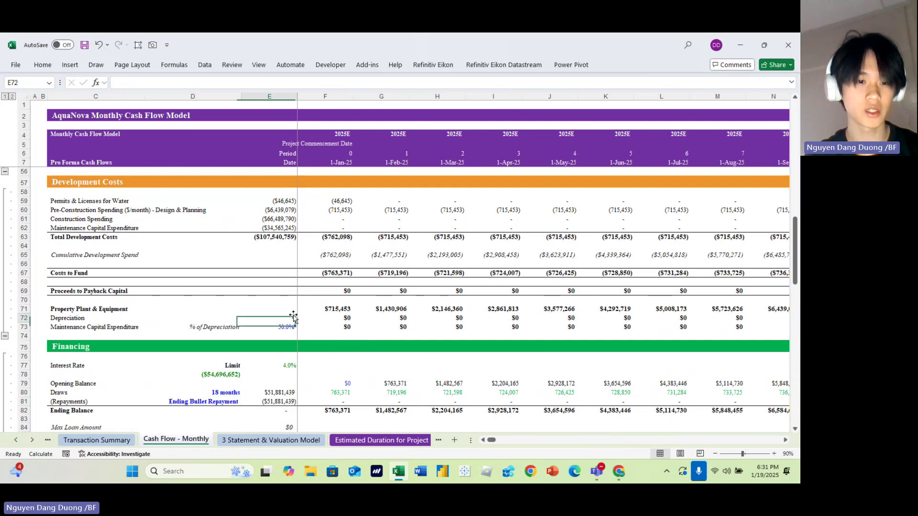
click(287, 325)
key(Right)
key(Right)
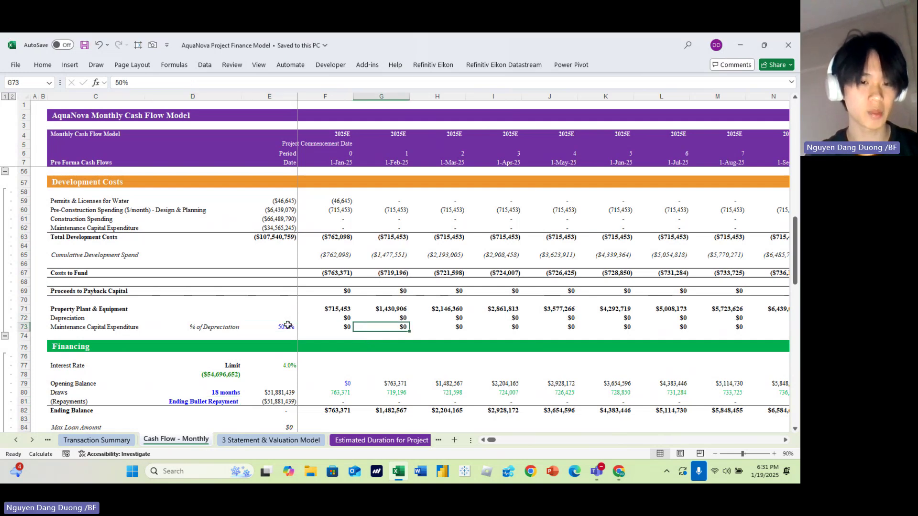
key(Left)
key(Left)
scroll(340, 332, down, 1)
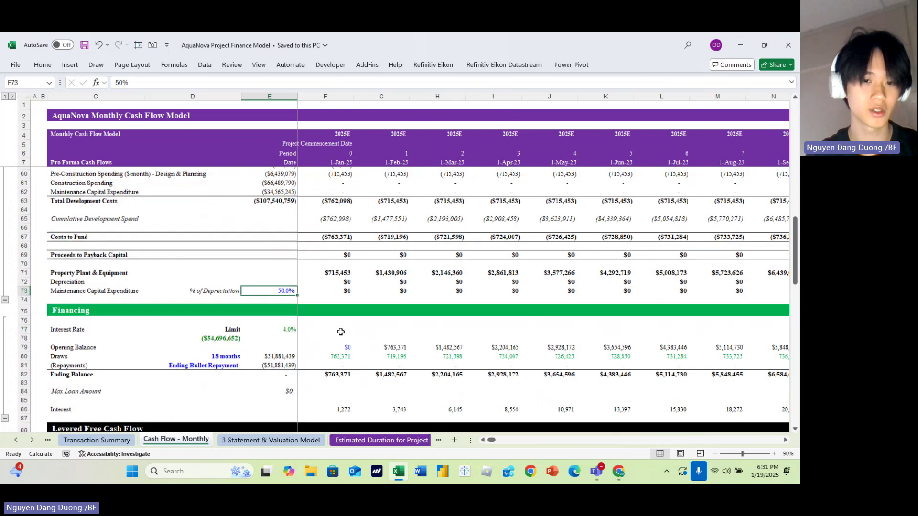
text(40)
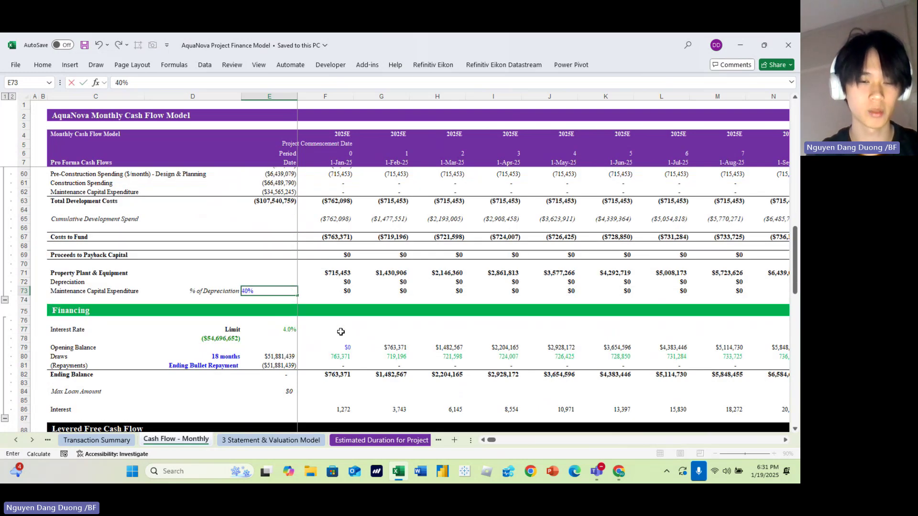
key(ctrl+Return)
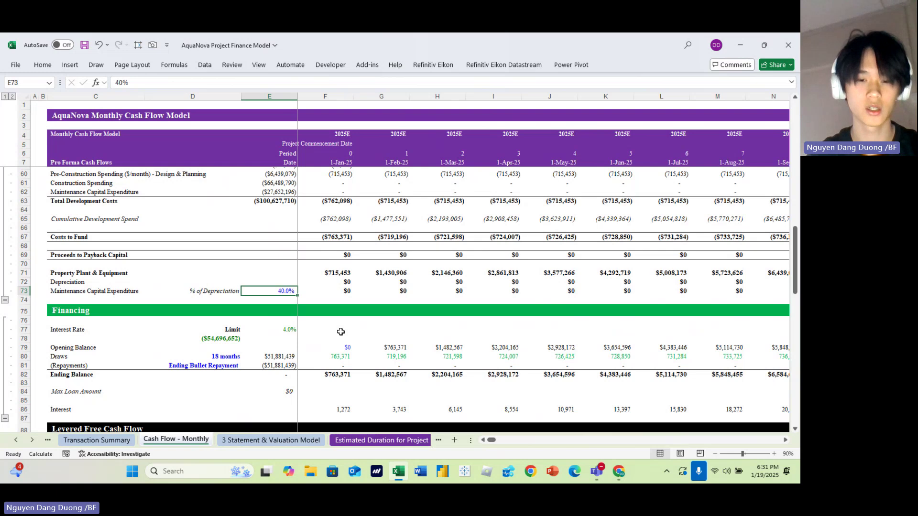
key(ctrl+z)
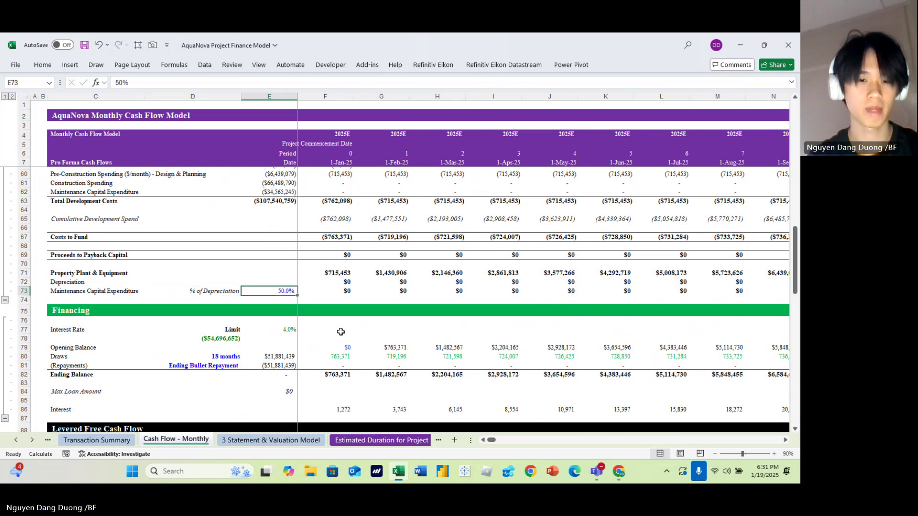
Step: Skim the monthly cash flow sections, and go to the income statement at the start of the 3 Statement & Valuation Model sheet
scroll(340, 332, down, 10)
scroll(340, 331, up, 2)
scroll(341, 332, down, 2)
scroll(340, 332, up, 15)
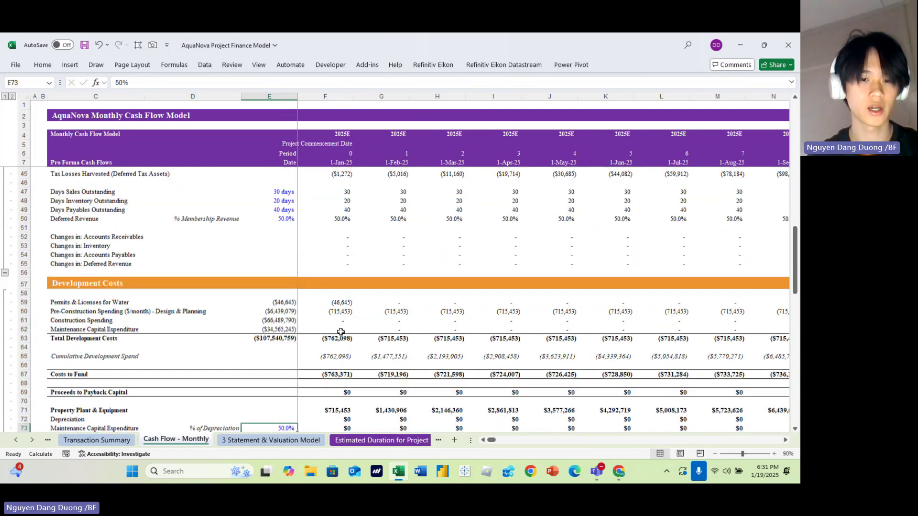
scroll(341, 332, down, 7)
scroll(340, 332, up, 19)
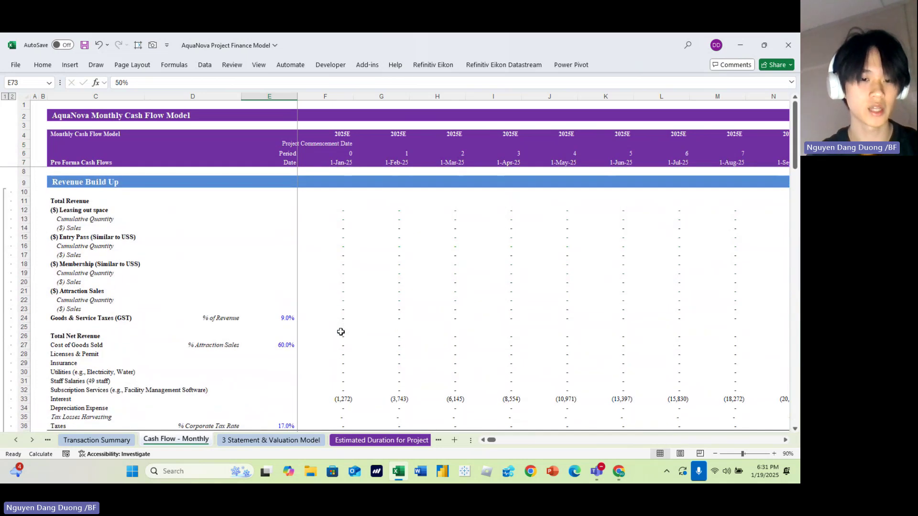
key(ctrl+Page_Down)
scroll(283, 288, down, 4)
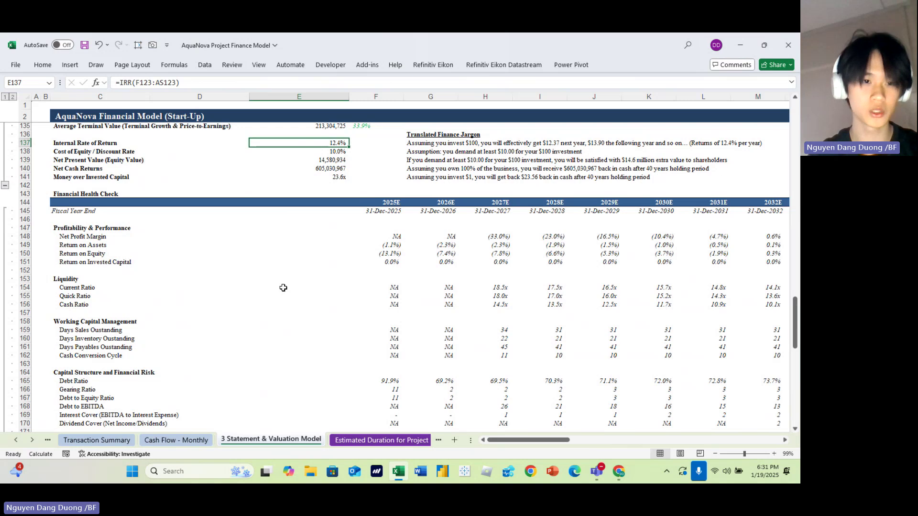
scroll(283, 287, up, 20)
click(506, 294)
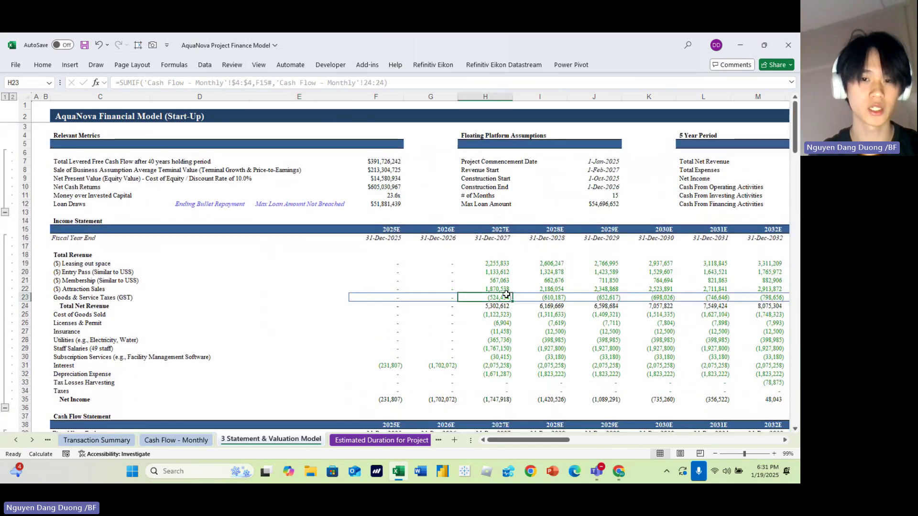
Step: Compare the Cash Flow - Monthly revenue build-up with the annual income statement on the 3 Statement & Valuation Model sheet
key(ctrl+Page_Up)
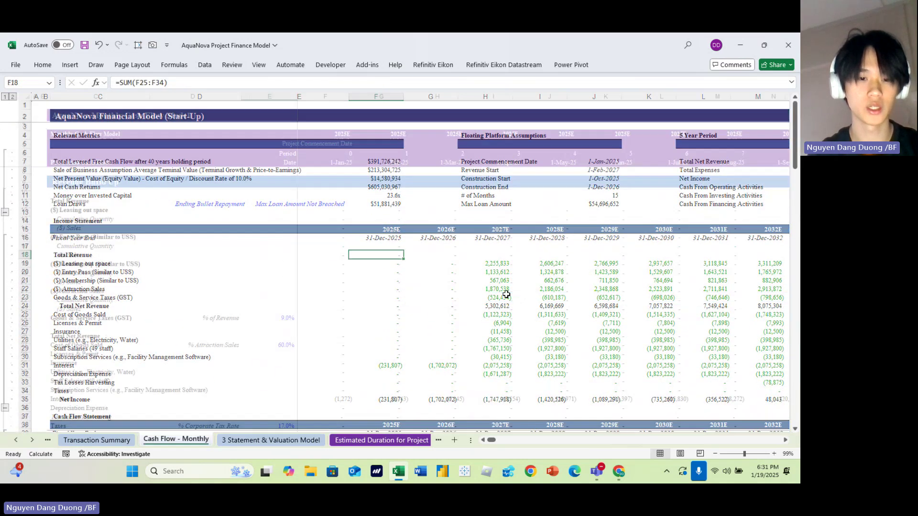
key(Right)
key(Page_Up)
key(Page_Up)
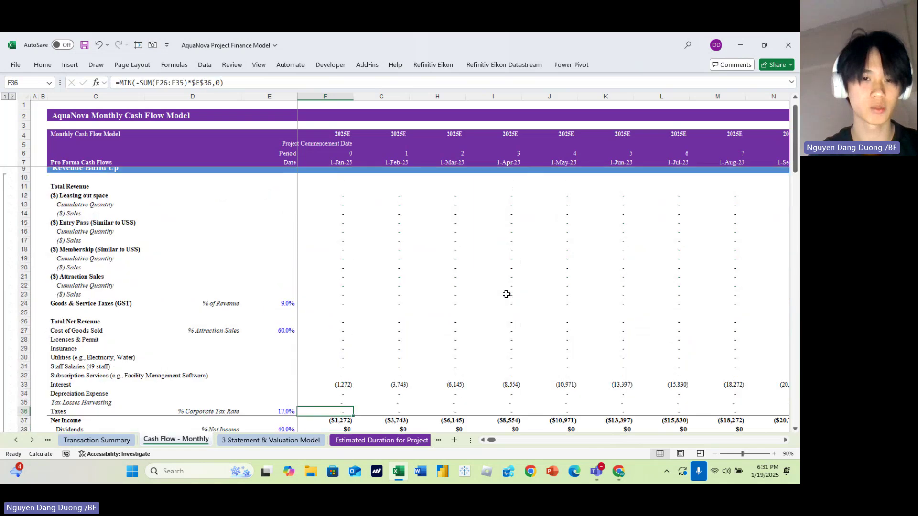
key(ctrl+Page_Down)
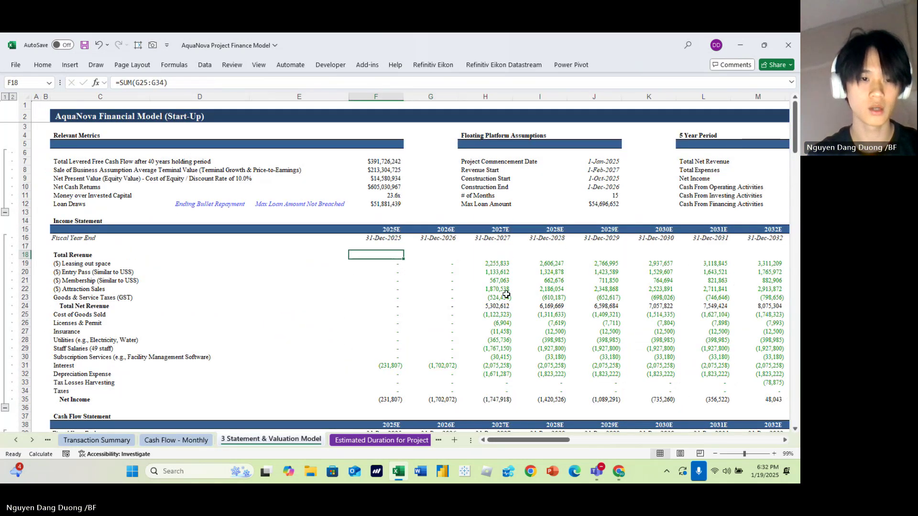
Step: Inspect the SUMIF formulas that total the annual Leasing out space and Entry Pass revenue from the monthly sheet
key(F2)
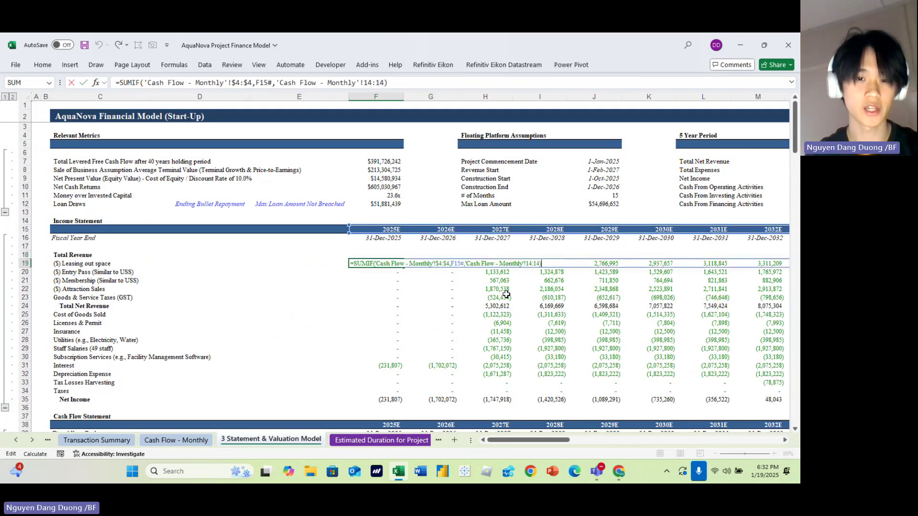
key(Escape)
key(Down)
key(F2)
key(Return)
key(Up)
key(Up)
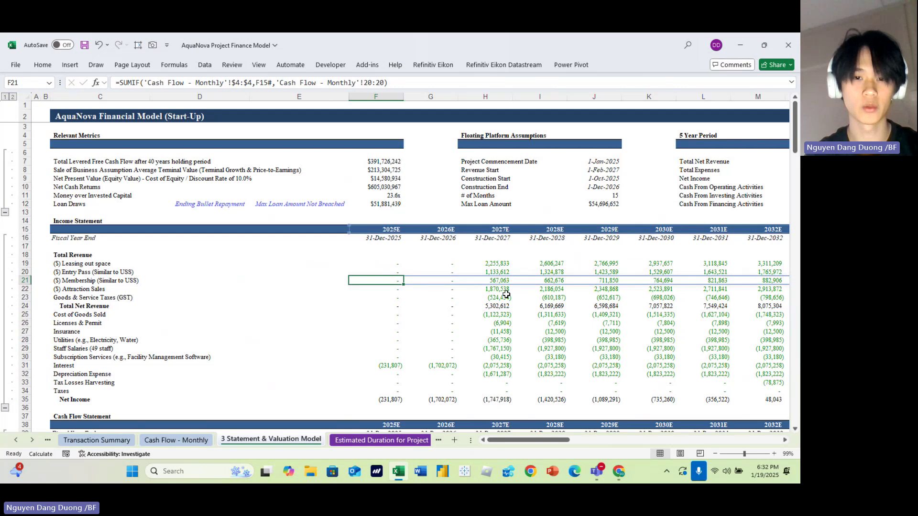
Step: Highlight the income statement's yearly columns one after another from 2025, and return to the 2025 Leasing out space revenue
key(ctrl+space)
key(Right)
key(ctrl+space)
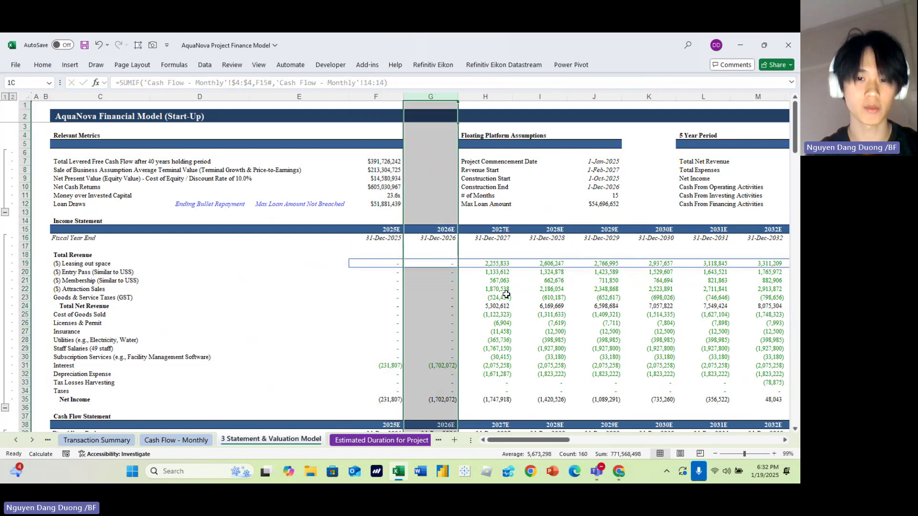
key(Right)
key(ctrl+space)
key(Right)
key(Left)
key(Left)
key(Left)
Step: Review the 2025 Permits & Licenses for Water, Pre-Construction Spending and Construction Spending figures in the Cash Flow Statement
scroll(408, 272, down, 10)
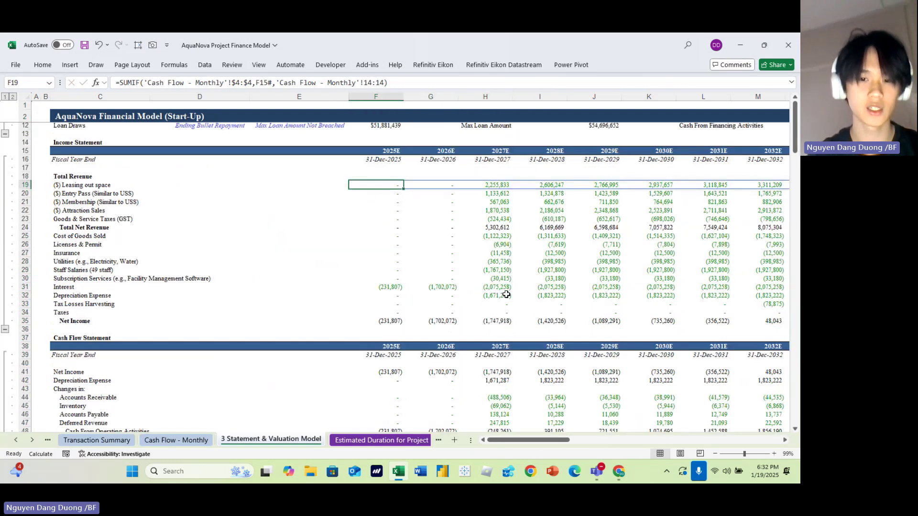
click(408, 271)
key(Left)
key(Down)
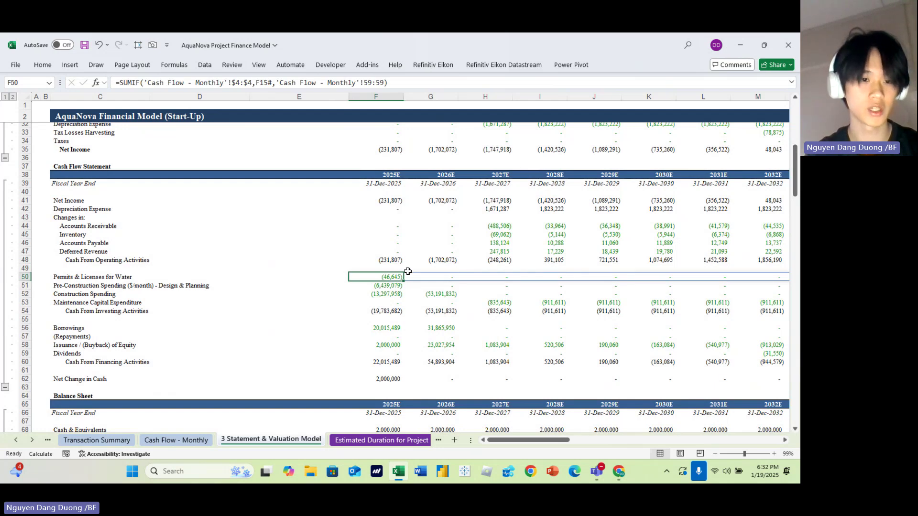
key(shift+Down)
key(shift+Down)
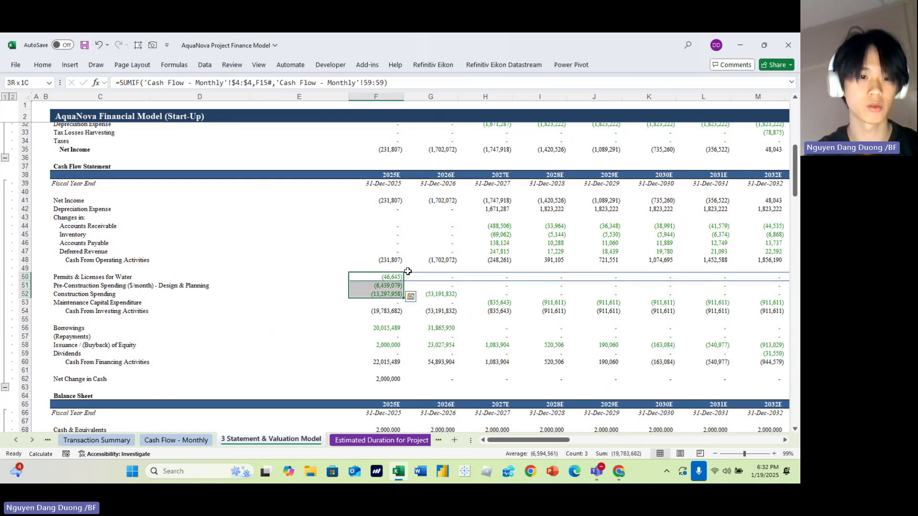
key(shift+Right)
key(shift+Up)
key(shift+Up)
key(shift+Left)
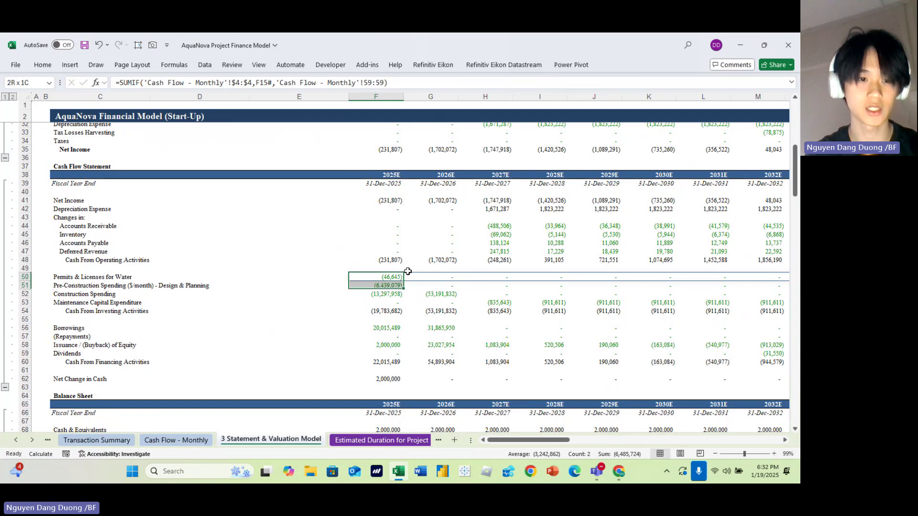
Step: Highlight the Permits & Licenses for Water row and check the 2025 Pre-Construction Spending formula
key(shift+space)
key(BackSpace)
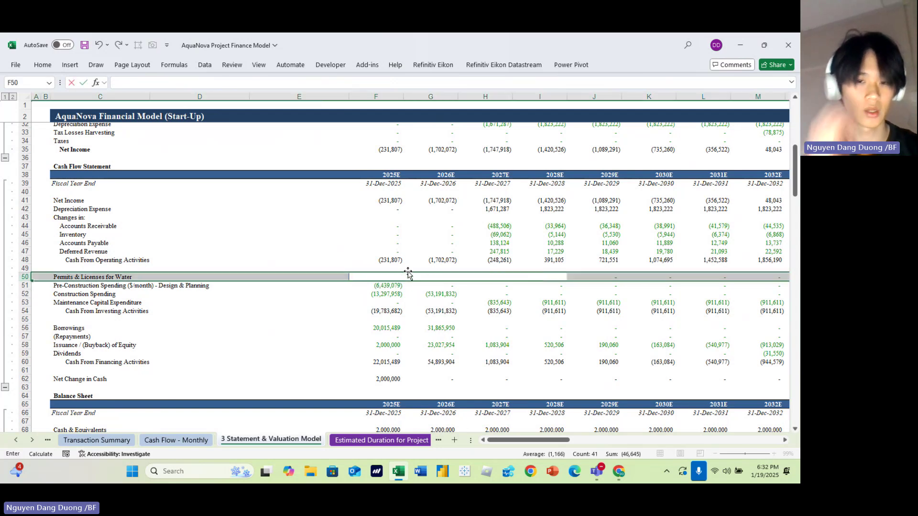
key(Escape)
key(Down)
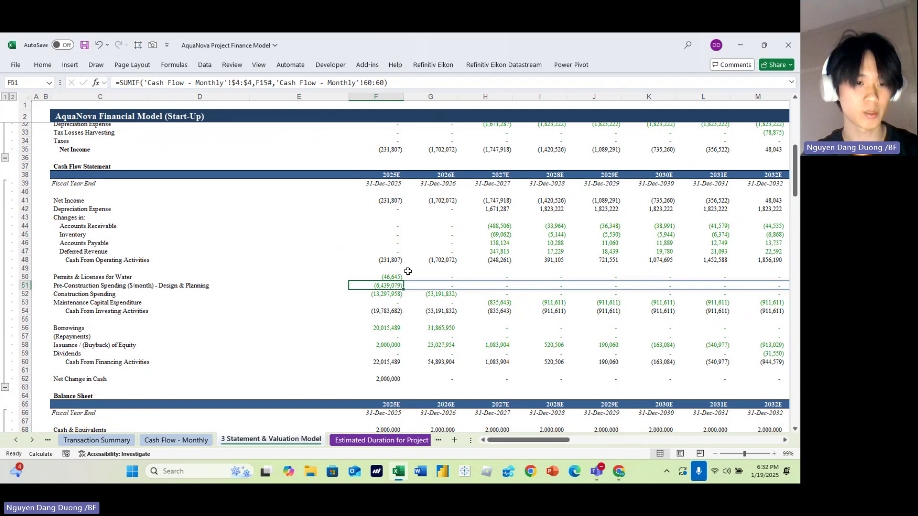
Step: Highlight the Pre-Construction Spending row and check the 2025 and 2026 Construction Spending figures in the Cash Flow Statement
key(shift+space)
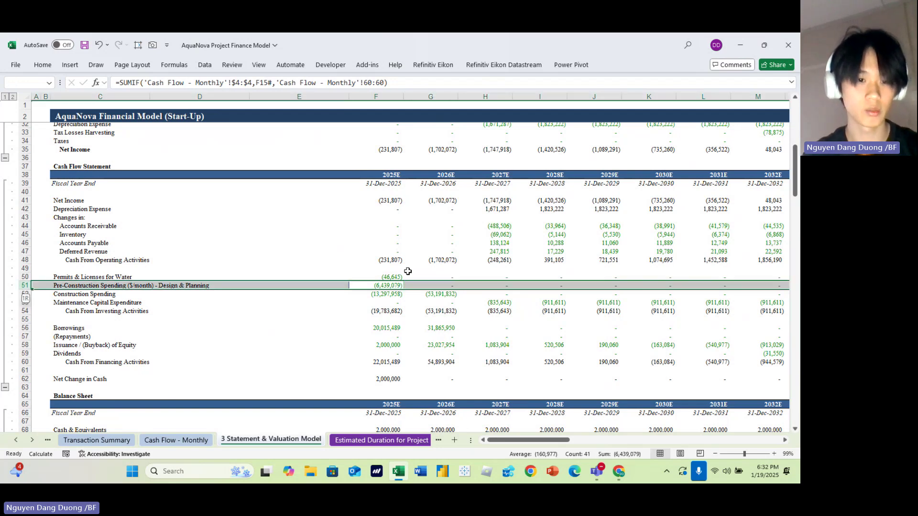
key(Down)
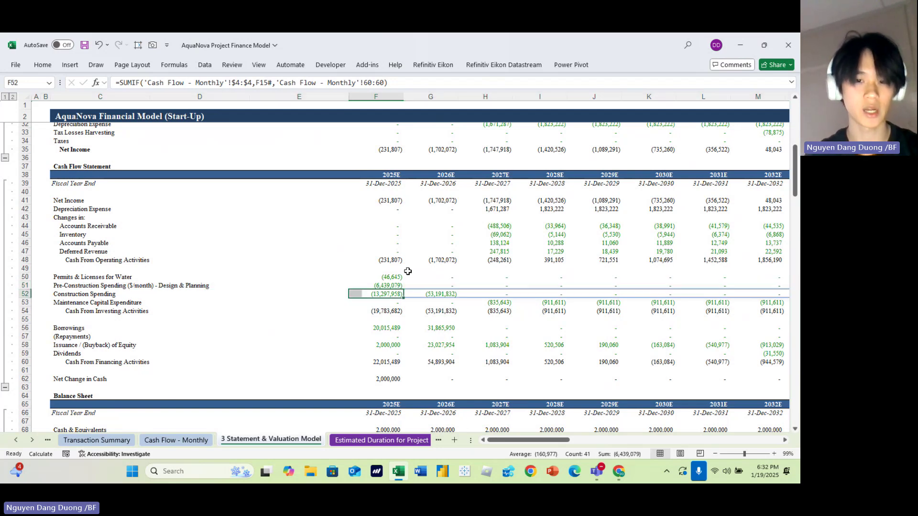
key(shift+Right)
key(Right)
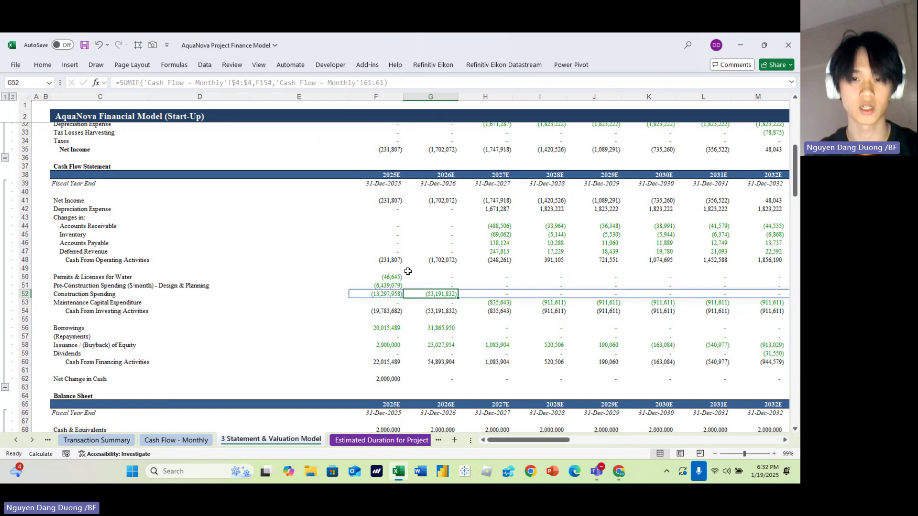
Step: Highlight the Income Statement columns for 2027 through 2029, from Leasing out space down to Net Income
key(ctrl+Up)
key(Right)
key(ctrl+shift+Down)
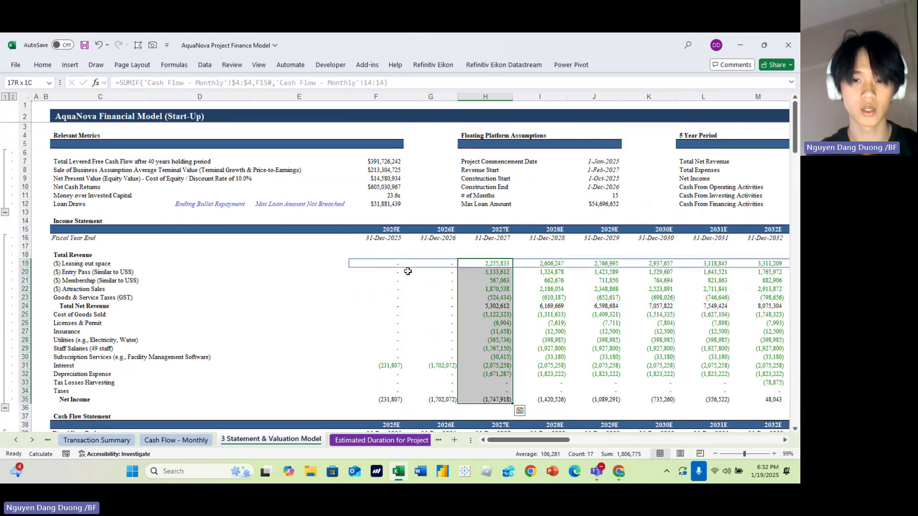
key(shift+Right)
key(shift+Right)
scroll(407, 271, down, 20)
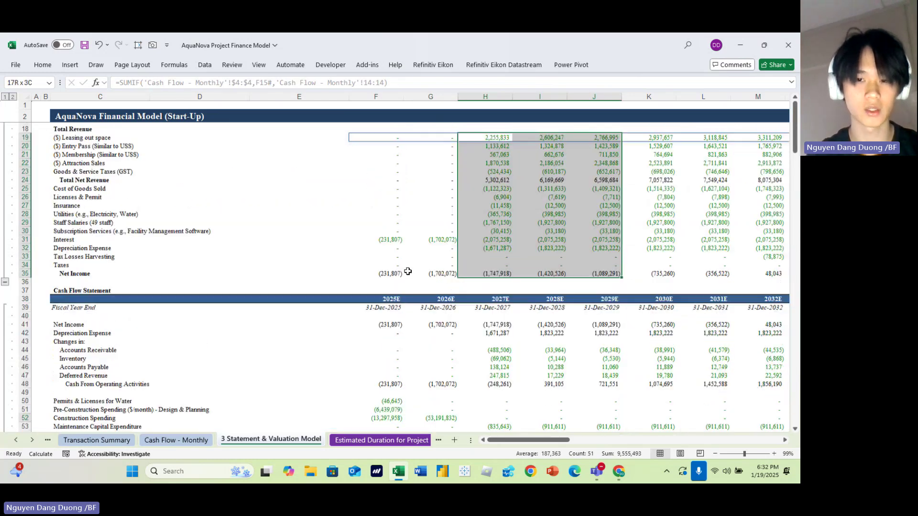
scroll(408, 271, up, 11)
scroll(407, 271, up, 7)
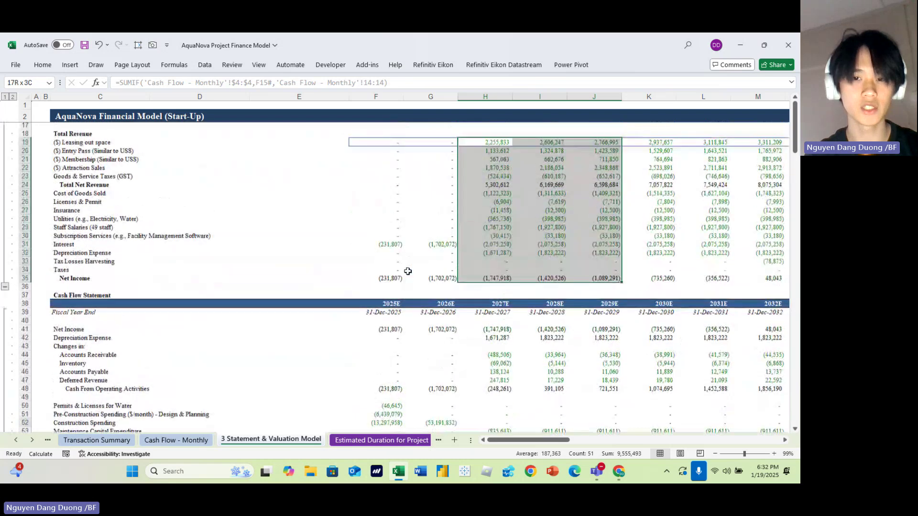
Step: Check the 2027 Net Income formula and trace the 2027 Income Statement column above it
key(ctrl+Down)
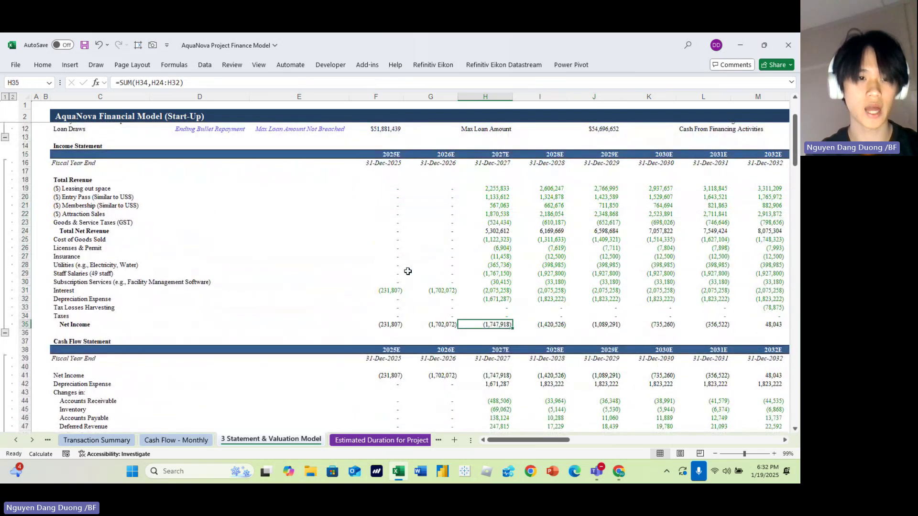
key(Up)
key(ctrl+Up)
key(ctrl+Up)
key(ctrl+Down)
key(ctrl+Down)
key(ctrl+Down)
key(ctrl+Up)
key(ctrl+Up)
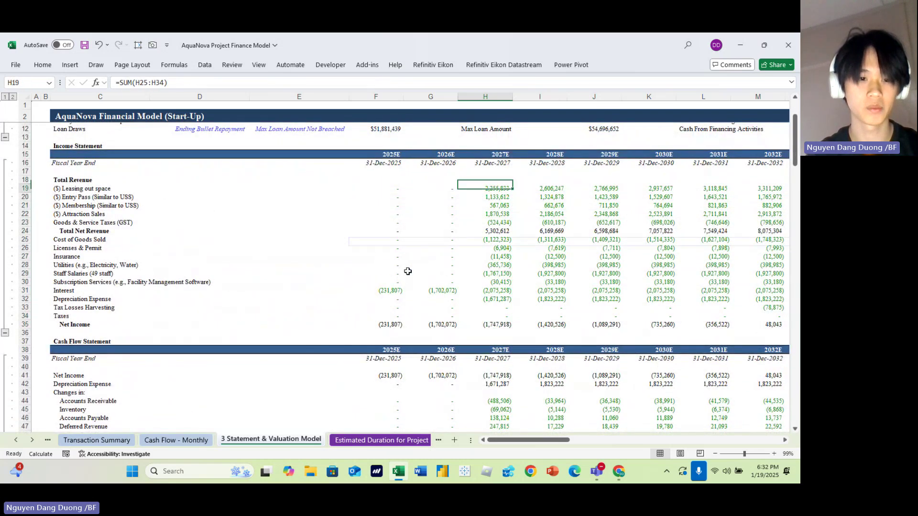
Step: Highlight the working capital items from Accounts Receivable to Deferred Revenue in the Cash Flow Statement
scroll(389, 256, down, 5)
click(220, 249)
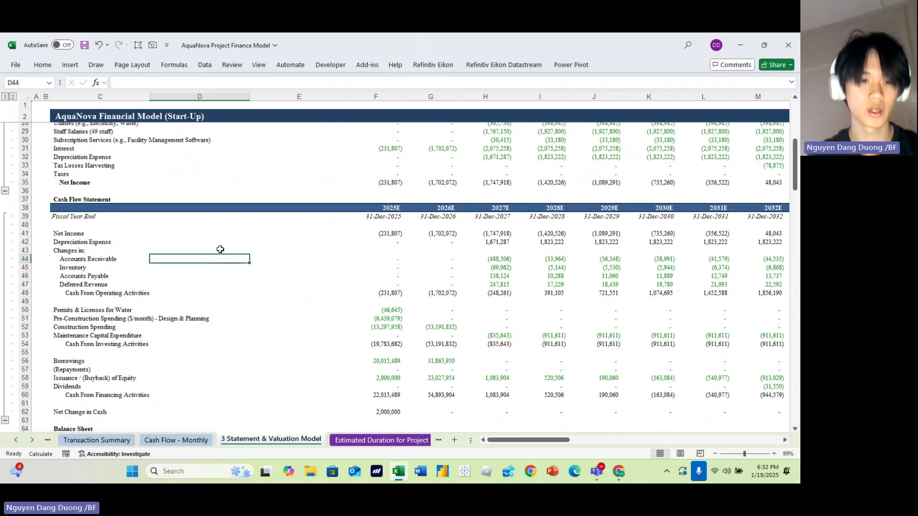
key(Left)
key(shift+Down)
key(shift+Down)
key(shift+Down)
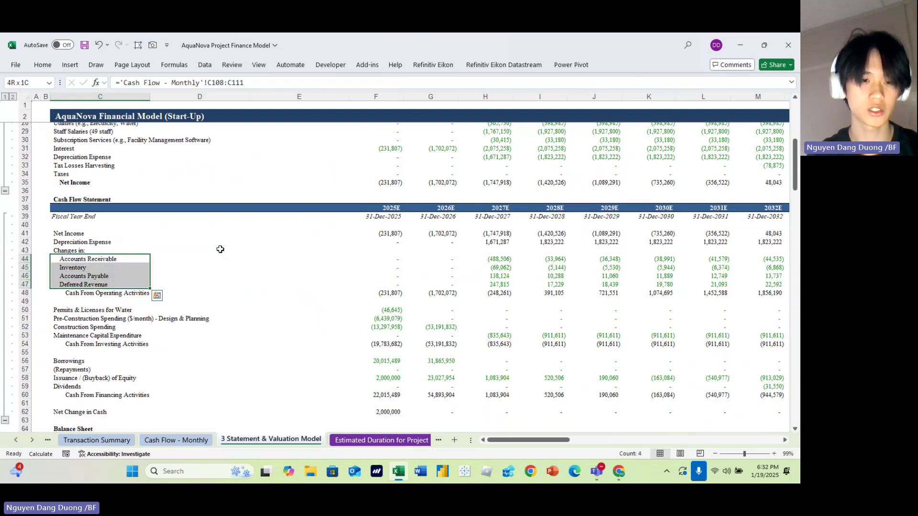
Step: Review the Borrowings and Repayments rows of the Cash Flow Statement, including the 2026 figures
key(Down)
key(Down)
key(Down)
key(Down)
key(Down)
key(Down)
key(Down)
key(Down)
key(Down)
key(Down)
key(Down)
key(Down)
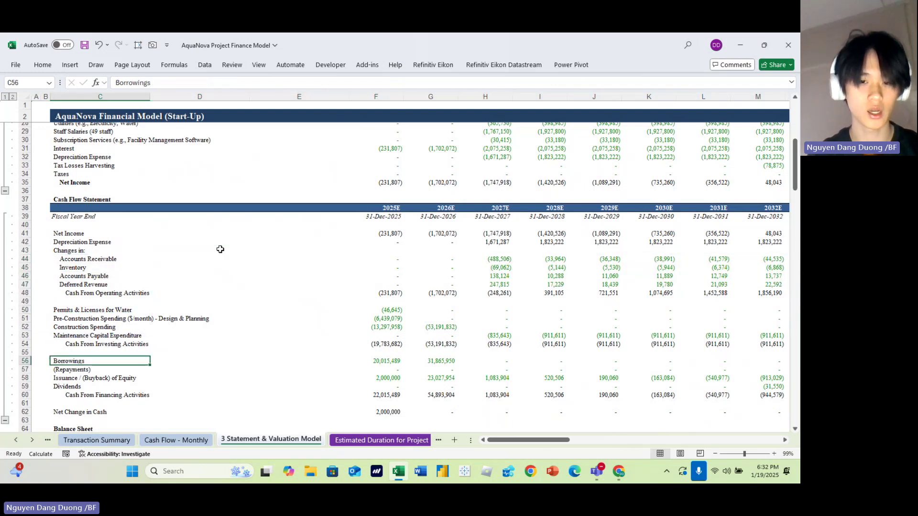
key(Right)
key(Right)
key(Right)
key(Right)
key(Down)
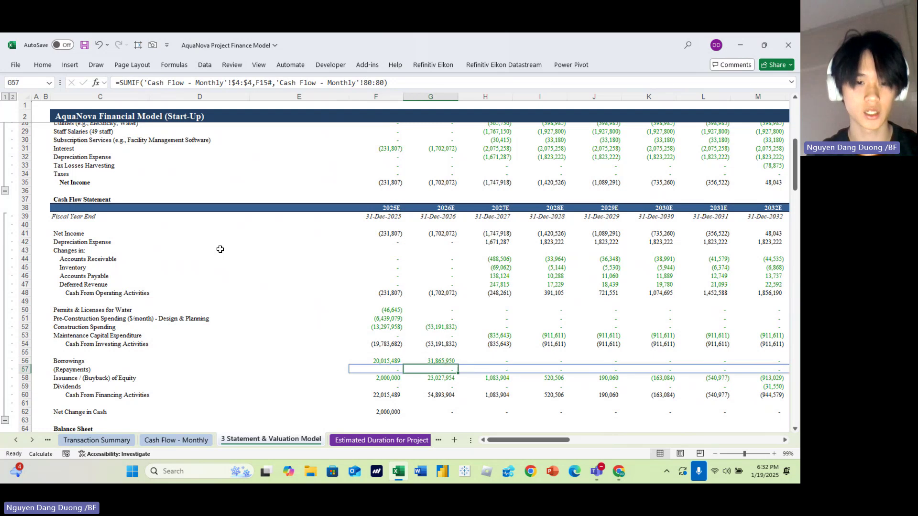
Step: Review the 2025 equity issuance, dividends, Cash From Financing Activities and Net Change in Cash
key(Down)
key(Left)
key(Down)
key(Down)
key(Down)
key(Down)
key(Down)
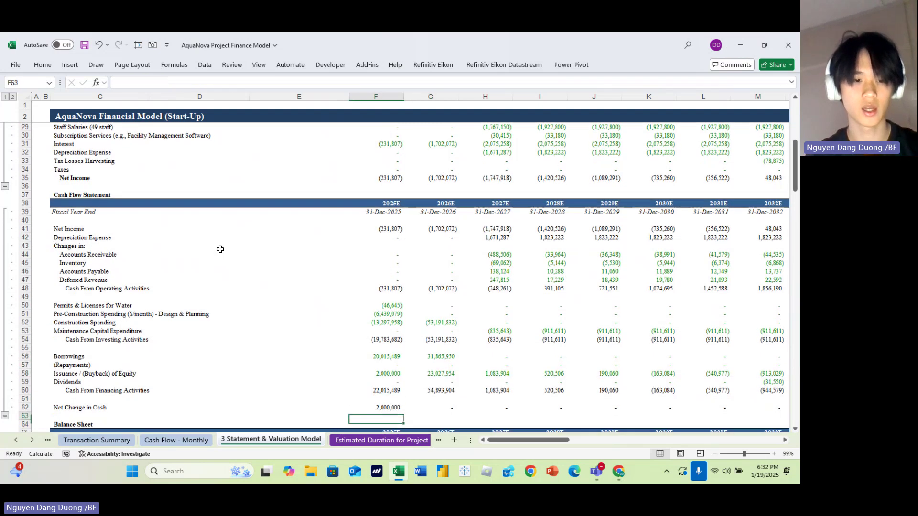
Step: Follow the Dividends row from 2025 to 2032 and check the 2032 Issuance / (Buyback) of Equity
key(Up)
key(Up)
key(Up)
key(Up)
key(Right)
key(Right)
key(Right)
key(Right)
key(Right)
key(Right)
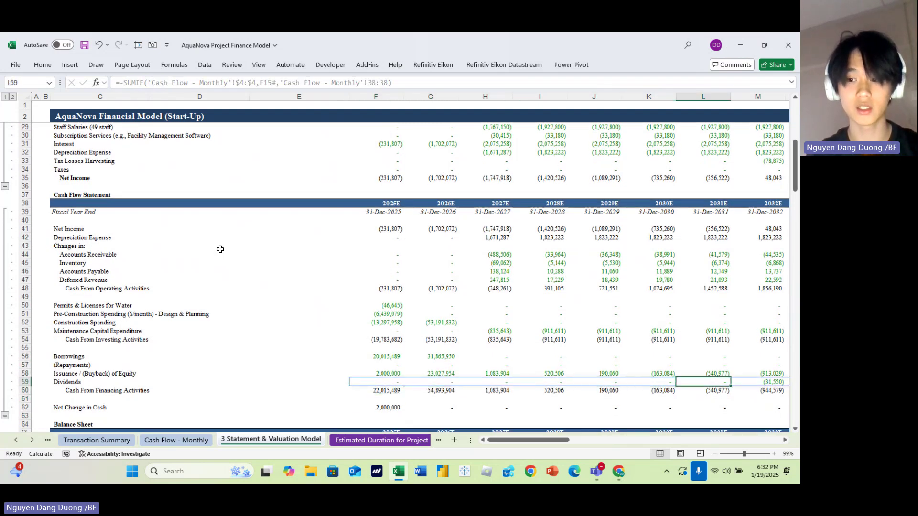
key(Right)
key(Up)
Step: Return to the Income Statement and highlight its line items from Total Revenue to Net Income
key(ctrl+Left)
key(ctrl+Left)
key(ctrl+Left)
key(Page_Up)
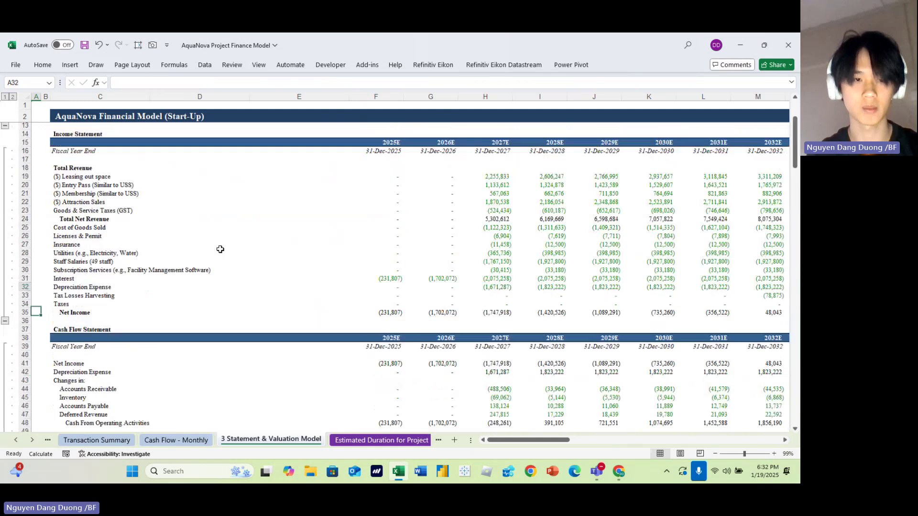
key(Right)
key(Right)
key(Right)
key(Left)
key(ctrl+Up)
key(ctrl+shift+Down)
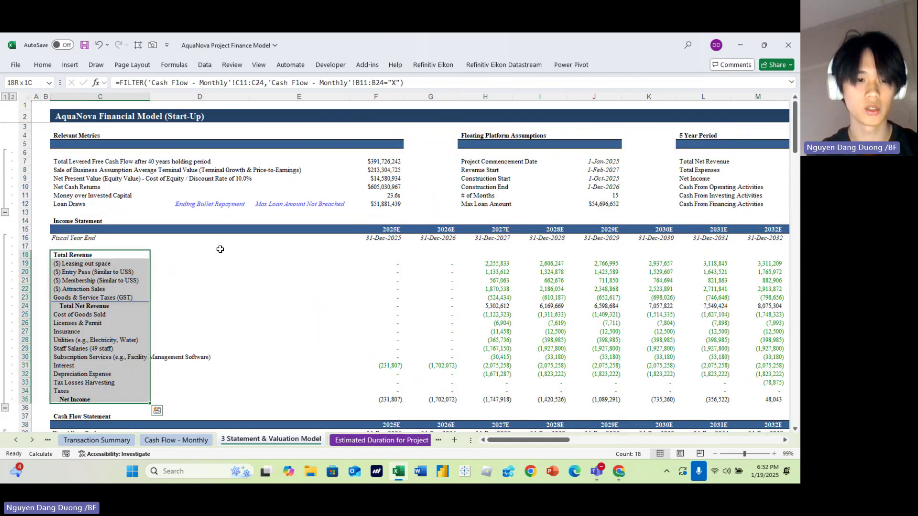
Step: Highlight the Cash Flow Statement's line items from Net Income to Cash From Financing Activities
key(ctrl+Down)
key(ctrl+Down)
key(ctrl+Down)
key(ctrl+Down)
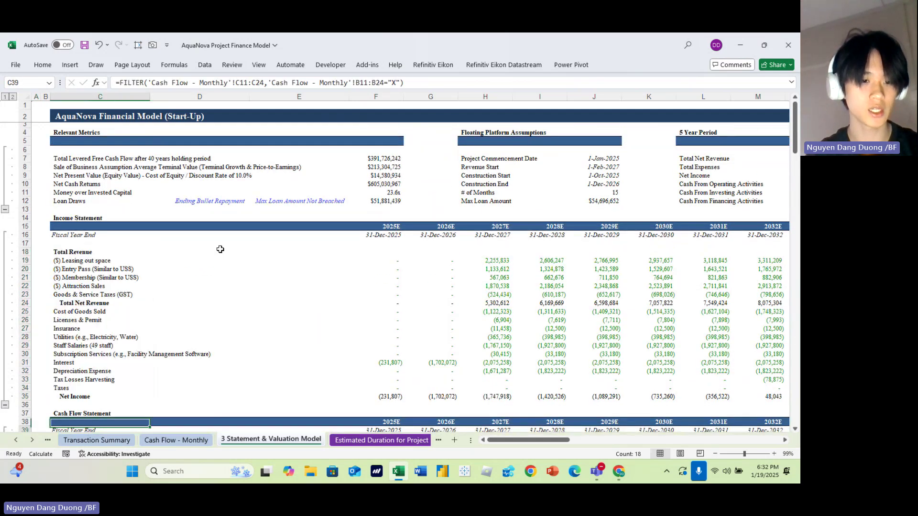
key(ctrl+shift+Down)
key(ctrl+shift+Down)
key(ctrl+shift+Down)
key(ctrl+shift+Down)
key(ctrl+shift+Down)
key(ctrl+shift+Down)
key(ctrl+shift+Down)
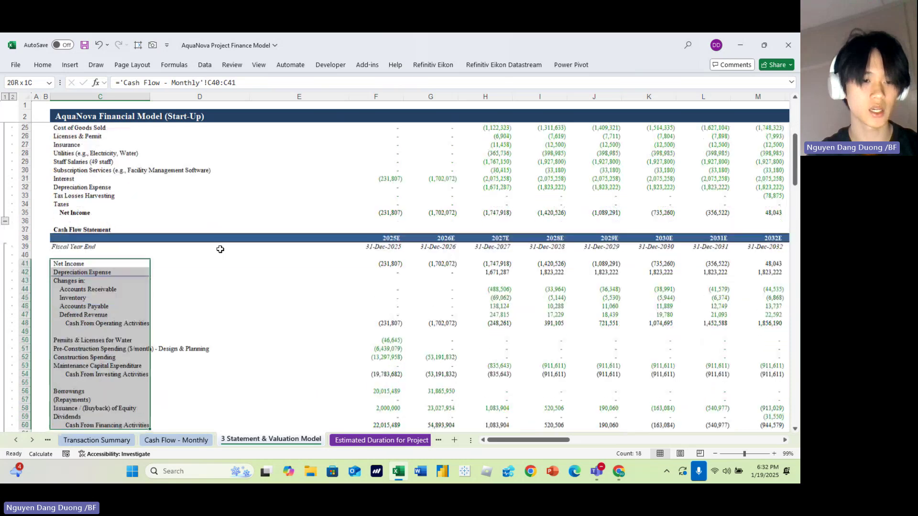
Step: Highlight the Balance Sheet's line items from Cash & Equivalents to Balance Check
key(ctrl+Down)
key(ctrl+Down)
key(ctrl+Down)
key(ctrl+Down)
key(ctrl+Down)
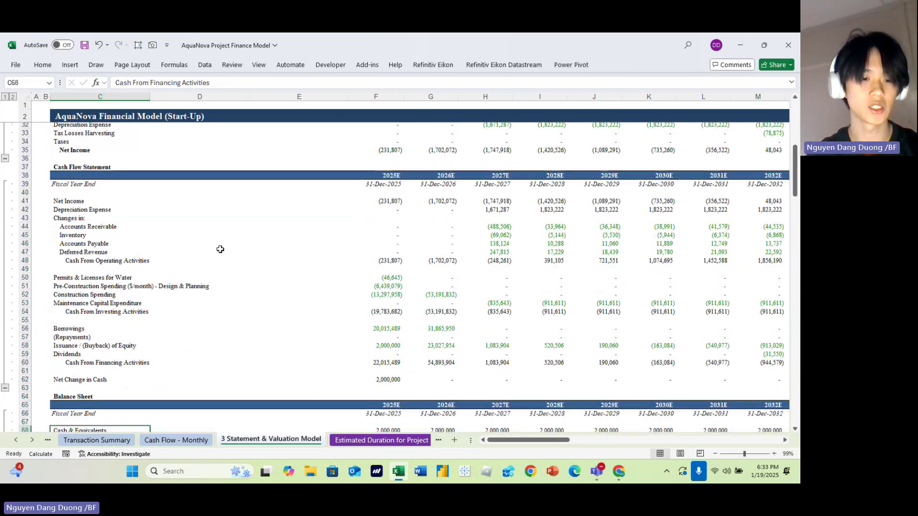
key(ctrl+shift+Down)
key(ctrl+shift+Down)
key(ctrl+shift+Down)
key(ctrl+shift+Down)
key(ctrl+shift+Down)
key(ctrl+shift+Down)
key(ctrl+shift+Up)
key(ctrl+shift+Up)
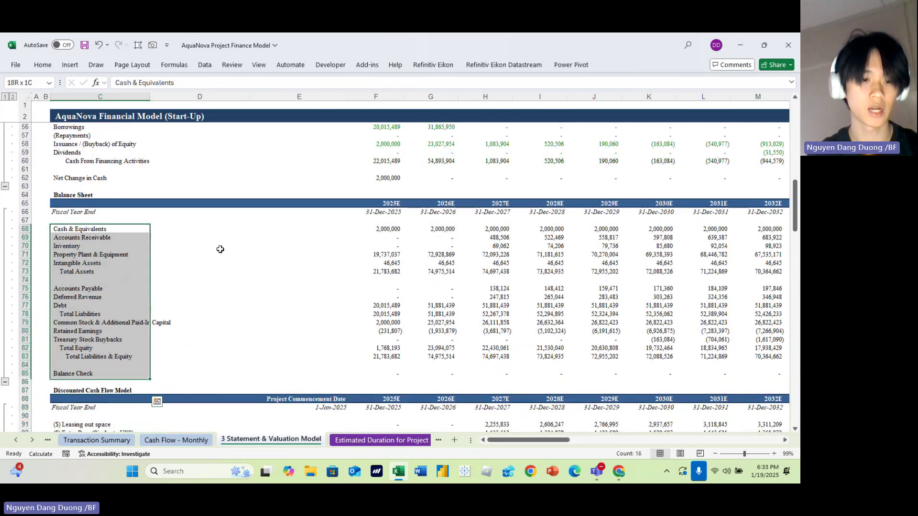
Step: Move past the Balance Sheet totals and bring up the Discounted Cash Flow Model section
key(ctrl+shift+Right)
key(Down)
key(Down)
key(ctrl+Down)
key(ctrl+Down)
key(ctrl+Down)
key(ctrl+Down)
key(ctrl+Down)
key(ctrl+Down)
key(ctrl+Down)
key(ctrl+Down)
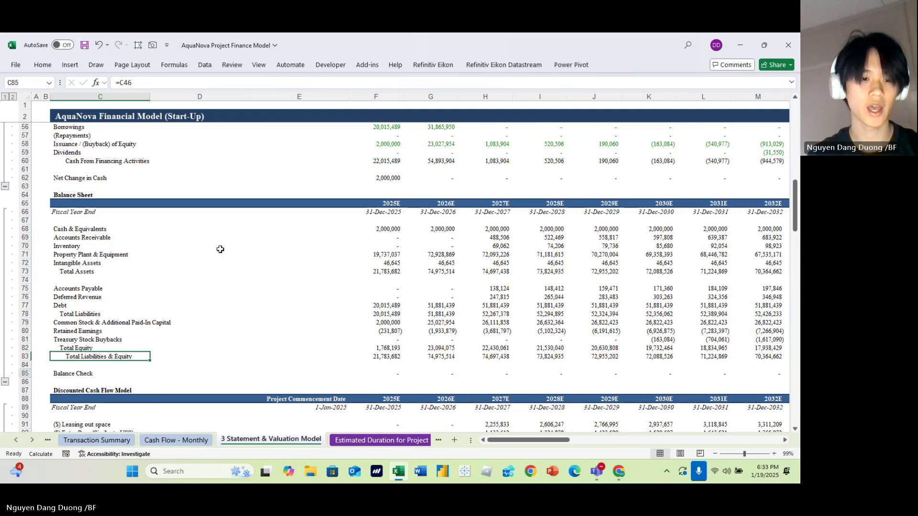
key(ctrl+Up)
key(ctrl+Up)
key(ctrl+Up)
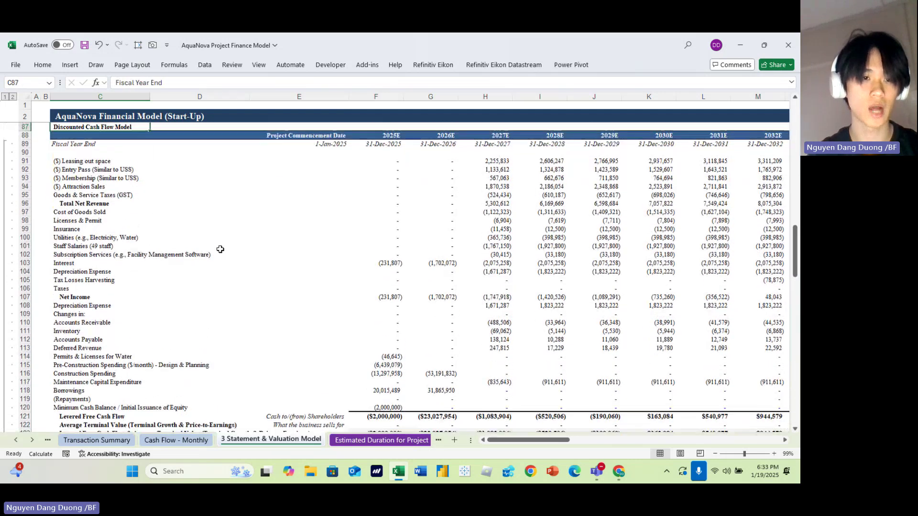
Step: Go through the Discounted Cash Flow Model's line items down to the combined Levered Free Cash Flow & Average Terminal Value
key(ctrl+Down)
key(ctrl+Down)
key(ctrl+Down)
key(shift+Down)
key(shift+Down)
key(shift+Down)
key(shift+Down)
key(shift+Down)
key(ctrl+Down)
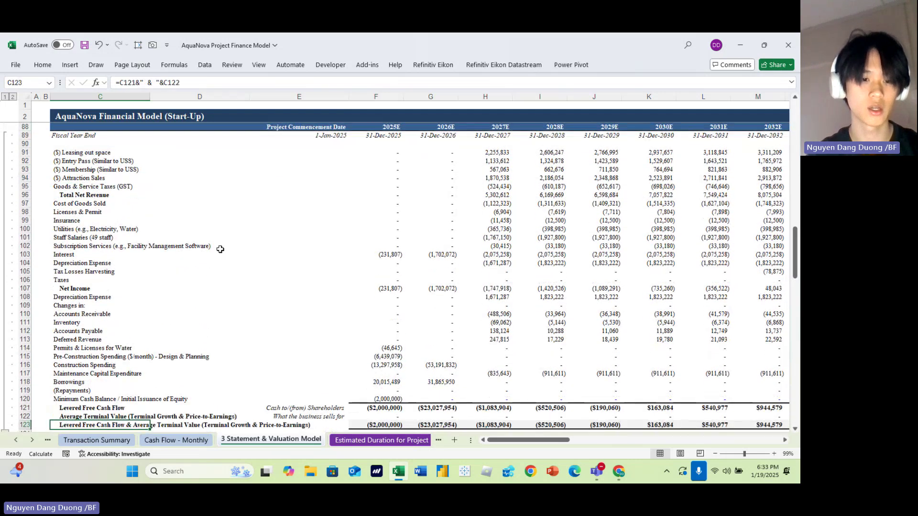
Step: Highlight the Levered Free Cash Flow row from 2025 to 2064 and return to its label
key(Right)
key(Right)
key(Right)
key(ctrl+shift+Right)
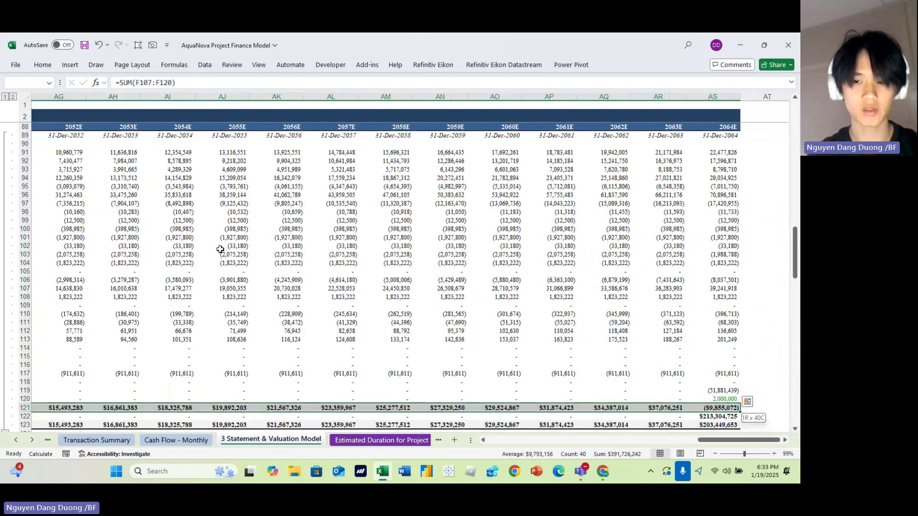
key(Left)
key(Left)
key(Left)
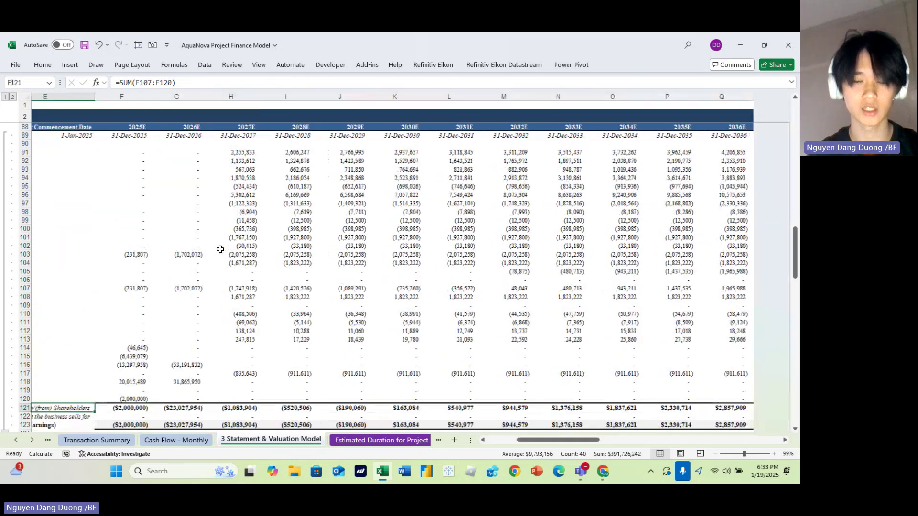
Step: Review the Max Loan Amount, Loan Draws and Loan Repayments under Returns to Shareholders
scroll(220, 249, down, 3)
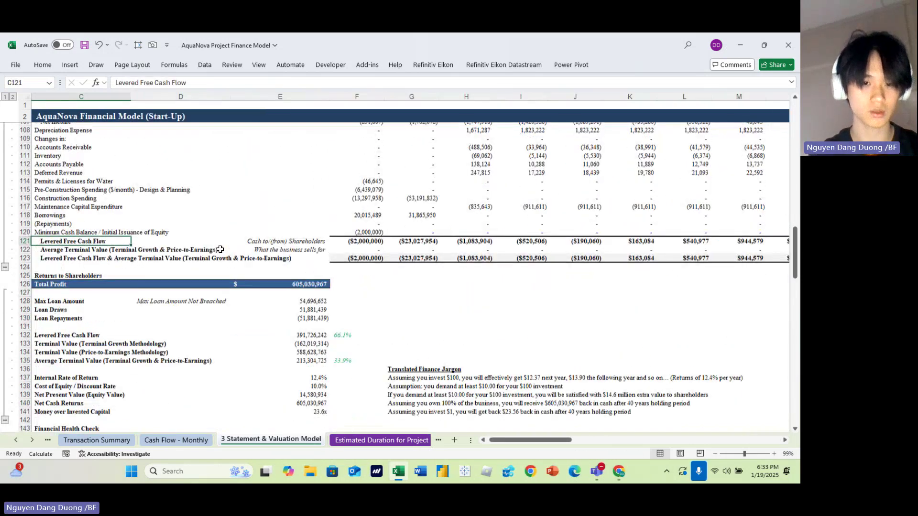
click(285, 289)
key(Down)
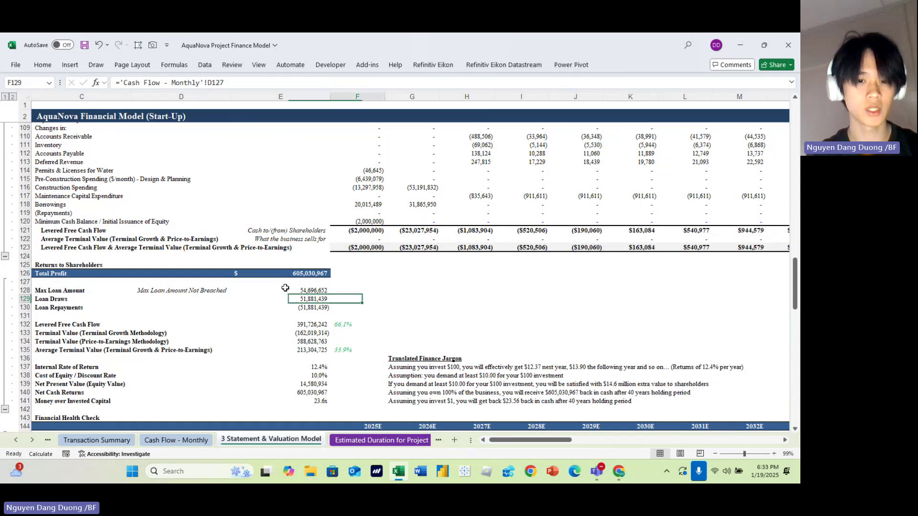
key(Down)
Step: Examine the Ending Bullet Repayment option and total loan repayments in the Financing section of the Cash Flow - Monthly sheet
key(ctrl+Page_Up)
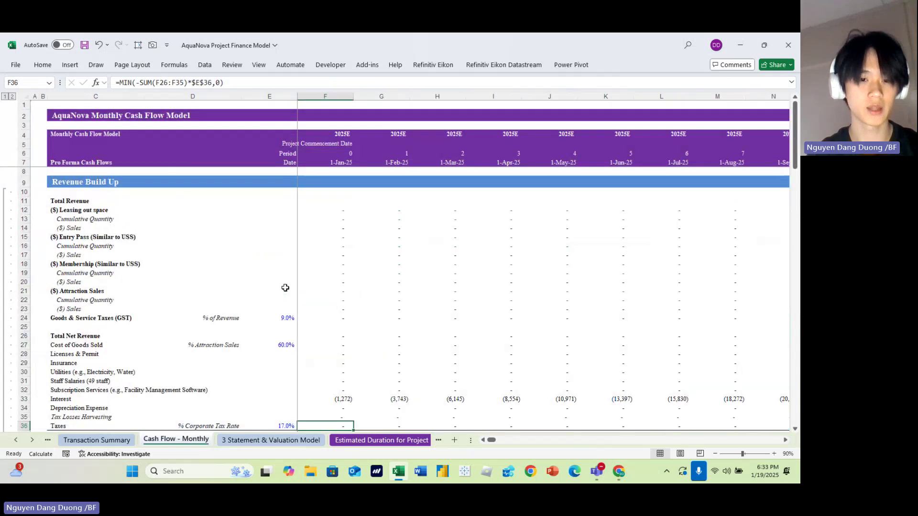
key(ctrl+Page_Down)
key(ctrl+Page_Up)
scroll(285, 287, down, 10)
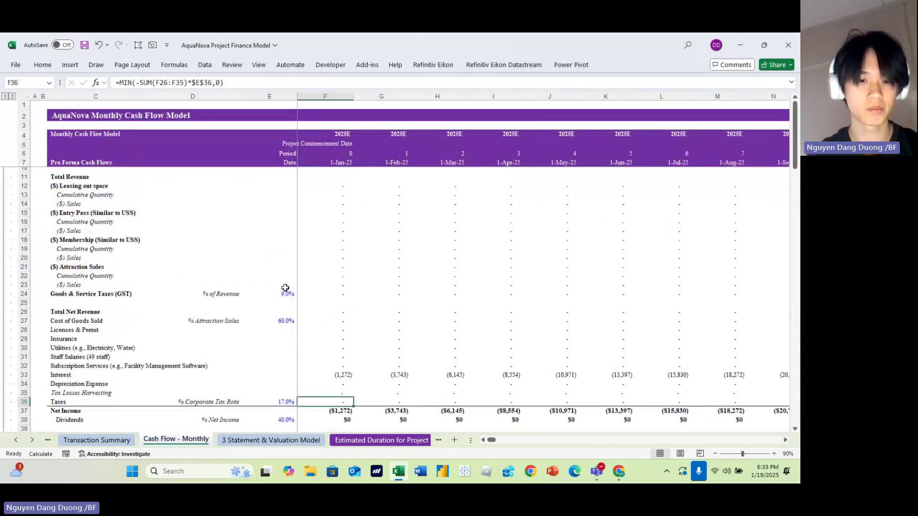
scroll(285, 288, down, 5)
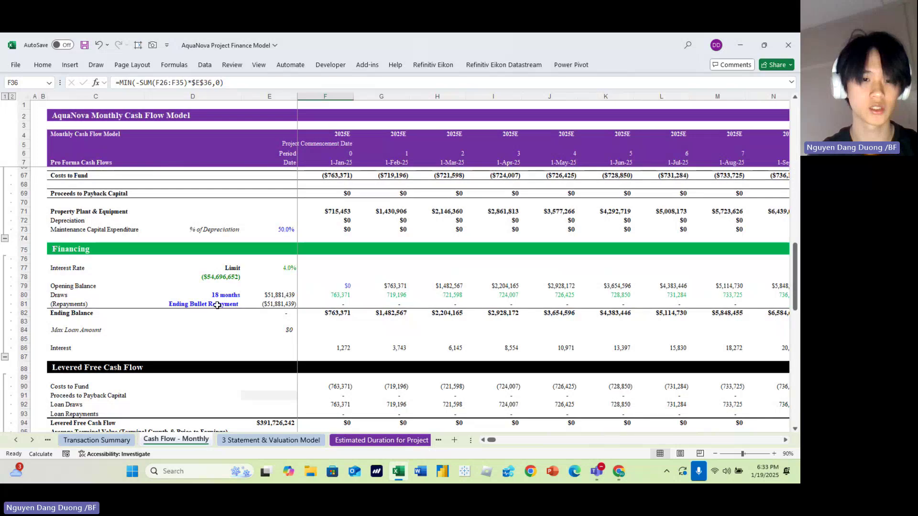
click(218, 305)
key(Right)
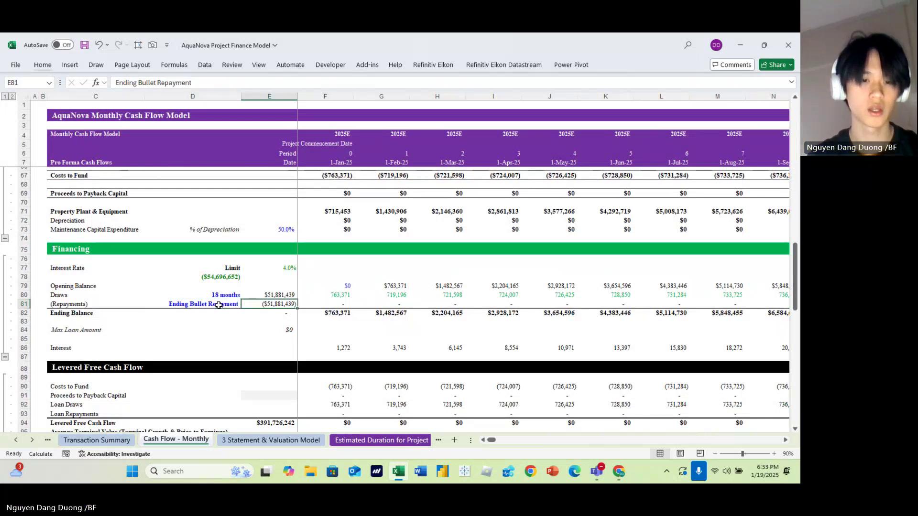
key(Left)
key(Right)
key(Left)
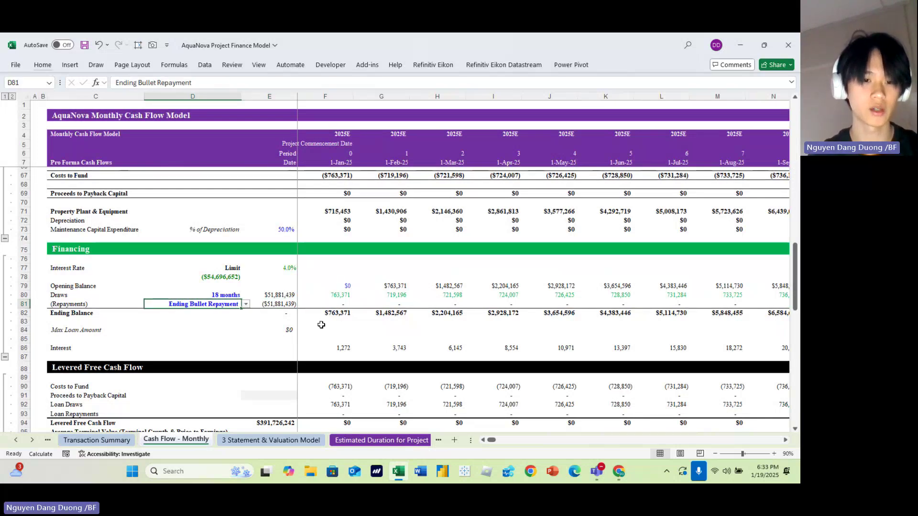
Step: Return to the 3 Statement & Valuation Model sheet and review the shareholder returns from Loan Draws to Internal Rate of Return
key(ctrl+Page_Down)
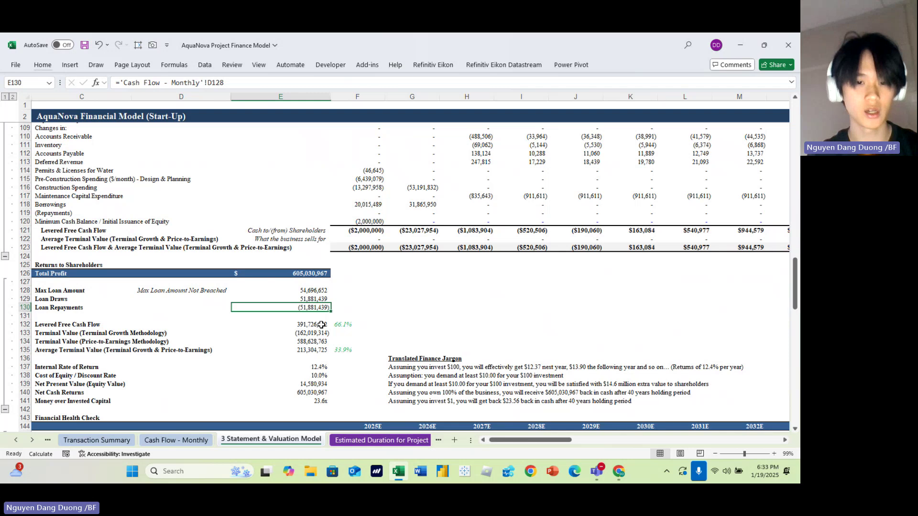
key(Up)
key(Down)
key(Down)
key(Down)
key(Down)
key(Down)
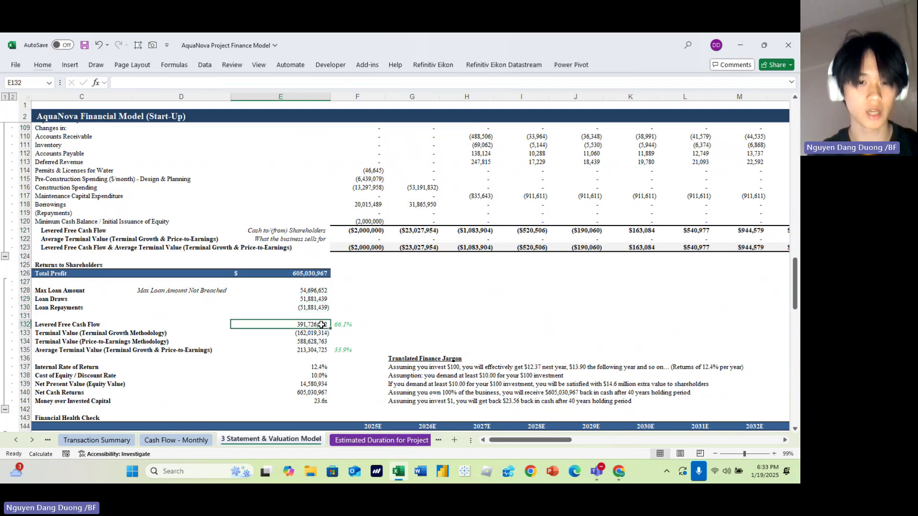
key(Down)
key(Down)
key(Down)
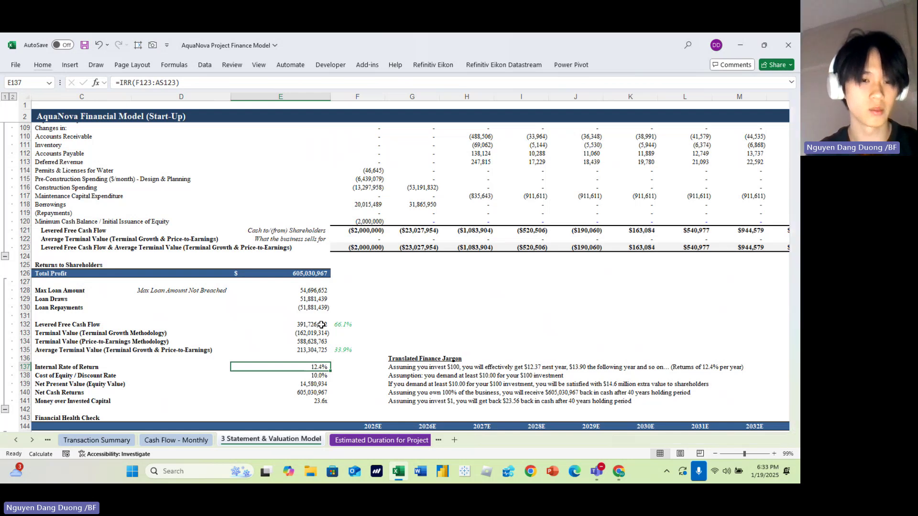
Step: Switch the loan repayment option on the Cash Flow - Monthly sheet to Repayment ASAP and return to the 3 Statement & Valuation Model sheet
key(ctrl+Page_Up)
key(alt+Down)
key(Down)
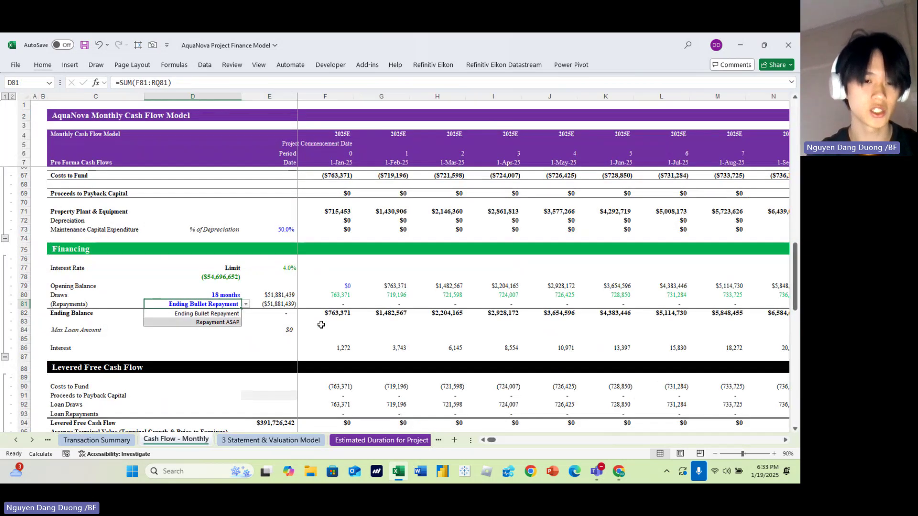
key(Return)
key(Right)
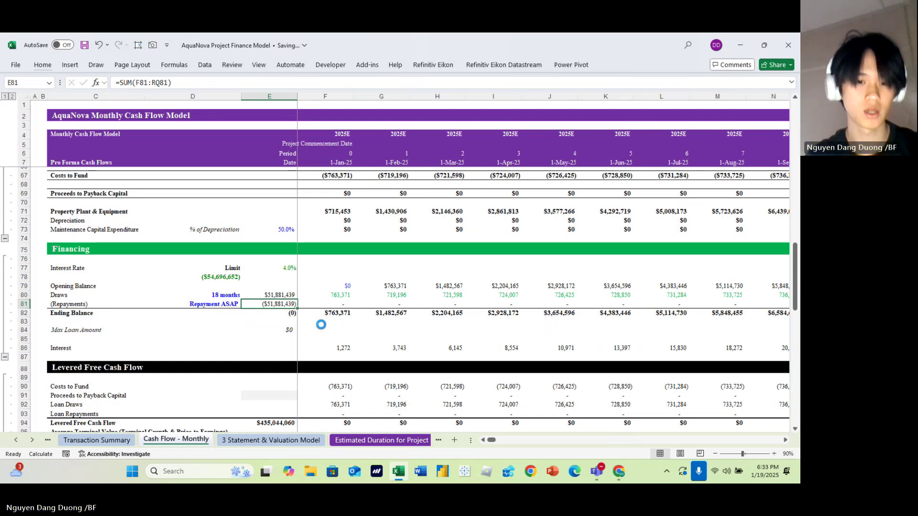
key(Right)
key(Right)
key(Right)
key(Right)
key(Right)
key(ctrl+Page_Down)
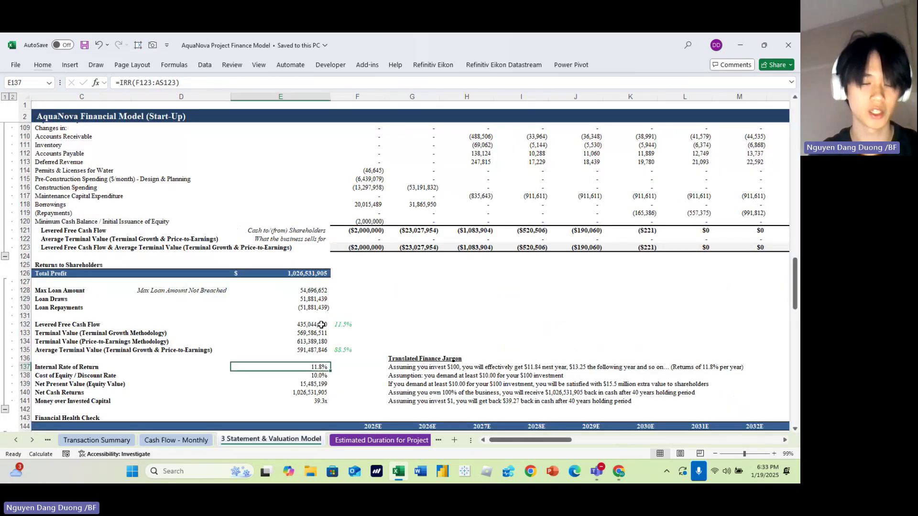
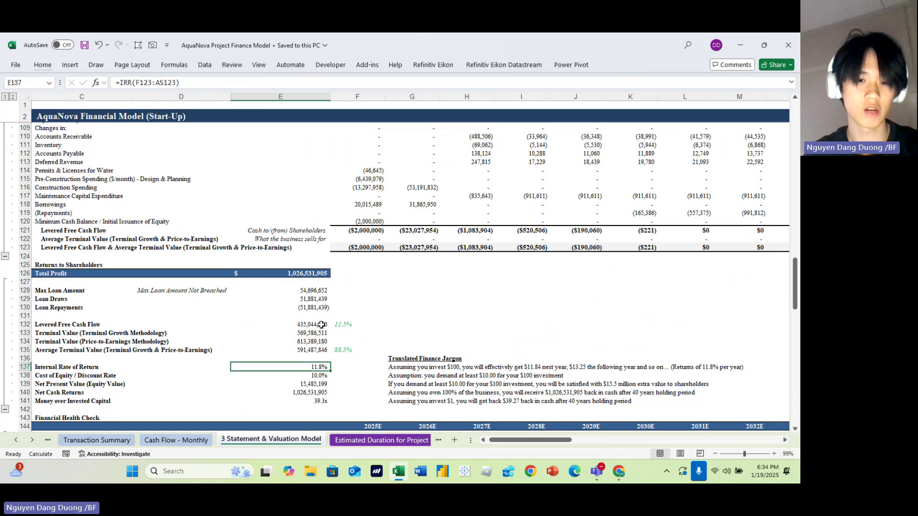
Step: Review the shareholder return metrics from Internal Rate of Return down to Money over Invested Capital
scroll(322, 325, down, 4)
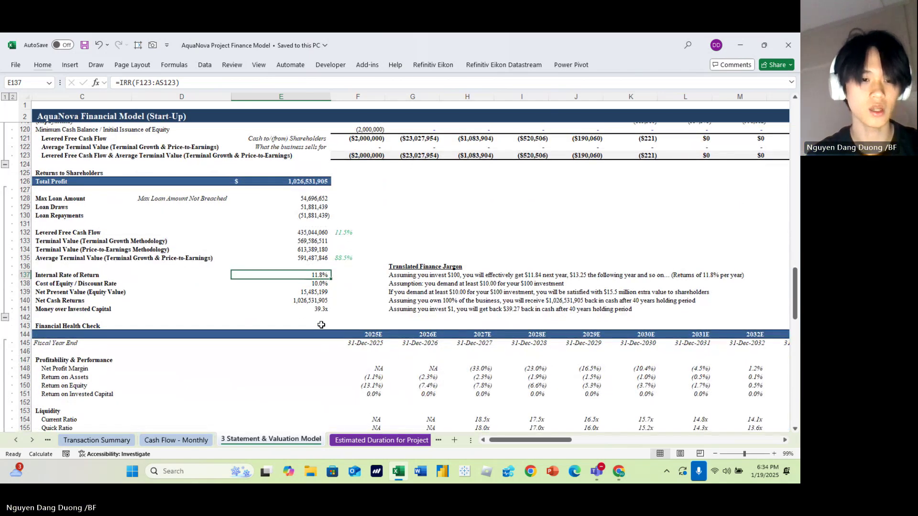
click(314, 308)
key(Home)
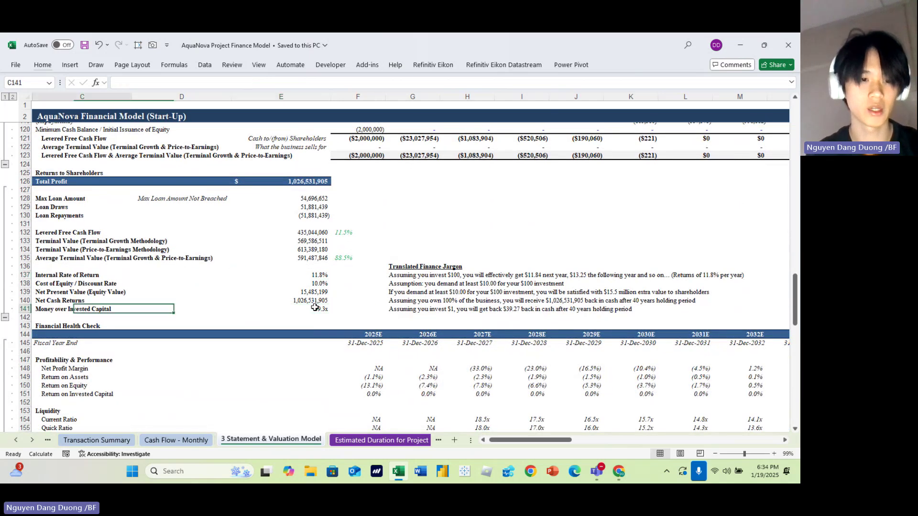
click(315, 308)
key(Up)
key(Up)
key(Up)
key(Up)
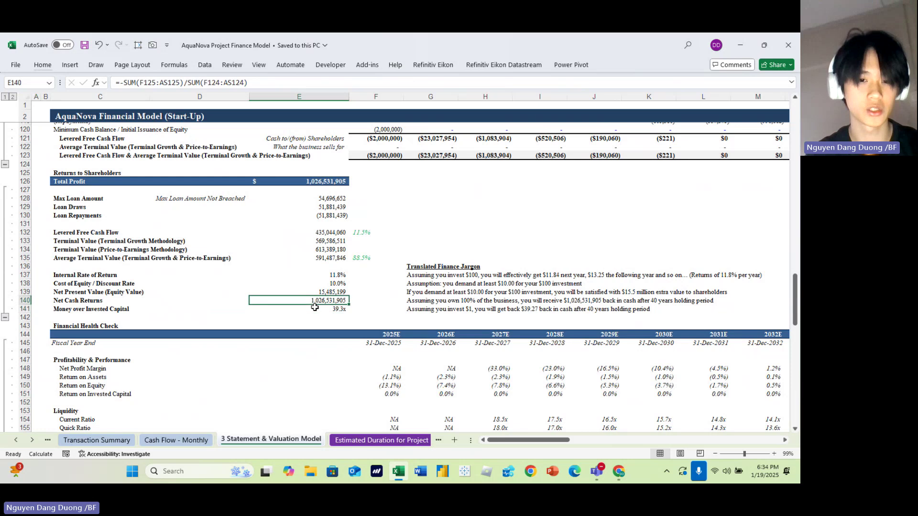
key(Down)
key(Down)
key(Down)
key(Down)
key(Left)
key(Left)
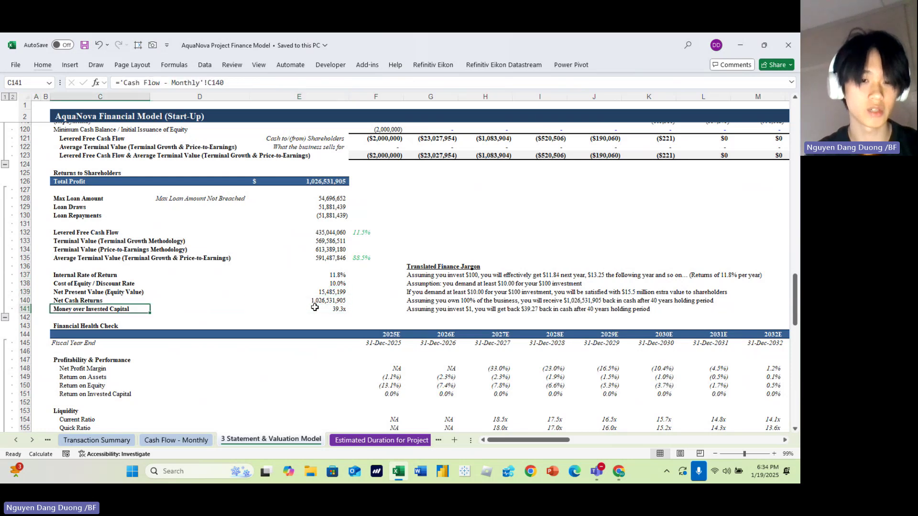
Step: Read the Translated Finance Jargon explanations for Money over Invested Capital and Net Cash Returns
key(Right)
key(Right)
key(Right)
key(Right)
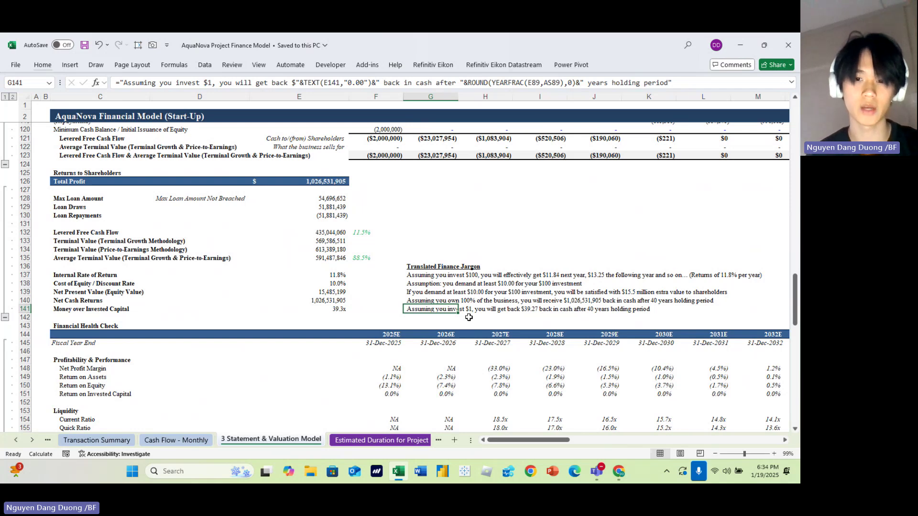
key(Up)
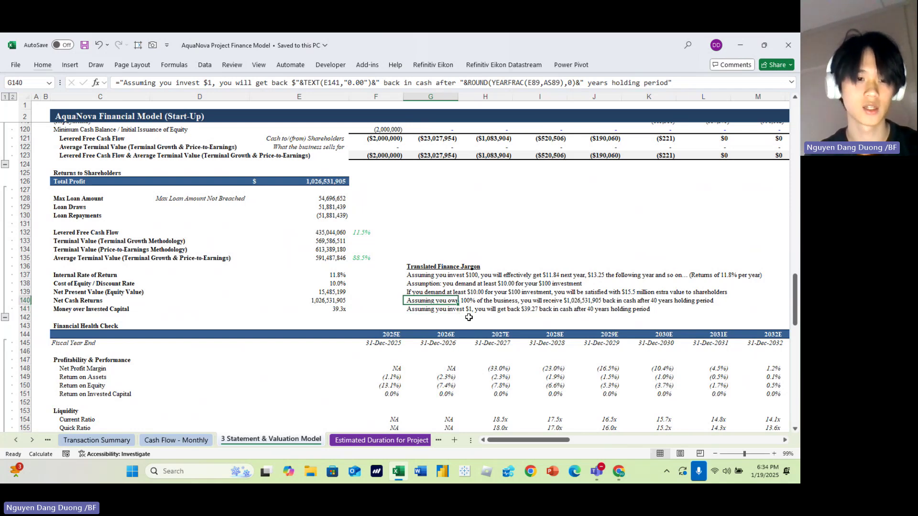
key(Left)
key(Left)
key(Left)
key(Left)
Step: Survey the Financial Health Check ratios, from Profitability & Performance through Liquidity, Working Capital Management and Capital Structure to DuPont analysis
scroll(468, 317, down, 7)
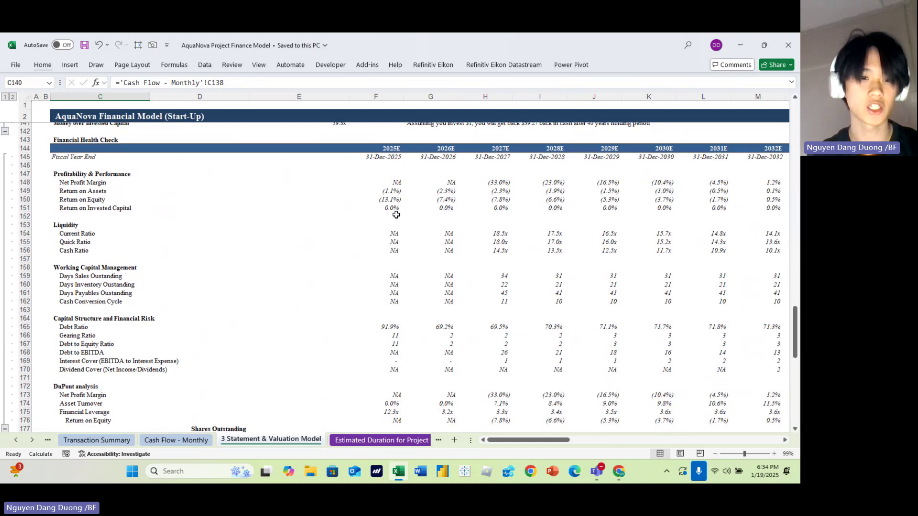
click(396, 216)
key(Down)
key(Down)
key(Down)
key(Down)
key(Down)
key(Down)
key(Down)
key(Down)
key(Down)
key(Down)
key(Down)
key(Down)
key(Down)
key(Down)
key(Down)
key(Down)
key(Down)
key(Down)
key(Down)
key(Down)
key(Down)
key(Down)
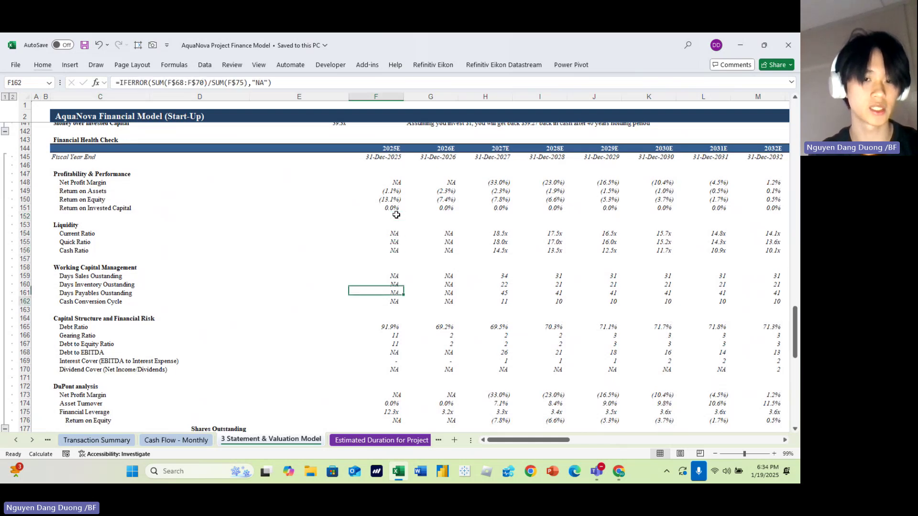
key(Up)
key(Up)
key(Up)
key(Up)
key(Up)
key(Up)
key(Up)
key(Up)
key(Up)
key(Up)
key(Up)
key(Up)
key(Up)
key(Up)
key(Up)
key(Up)
key(Up)
key(Up)
key(Up)
key(Up)
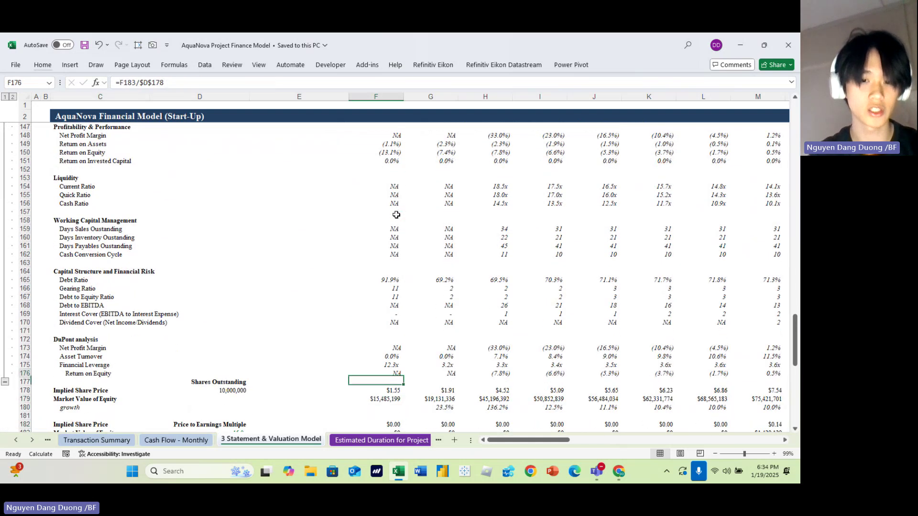
key(Up)
key(Up)
key(Up)
key(Down)
key(Down)
key(Down)
key(Down)
key(Down)
key(Down)
key(Down)
key(Down)
key(Down)
key(Down)
key(Down)
key(Down)
key(Down)
key(Down)
key(Down)
key(Down)
key(Down)
key(Down)
key(Down)
key(Down)
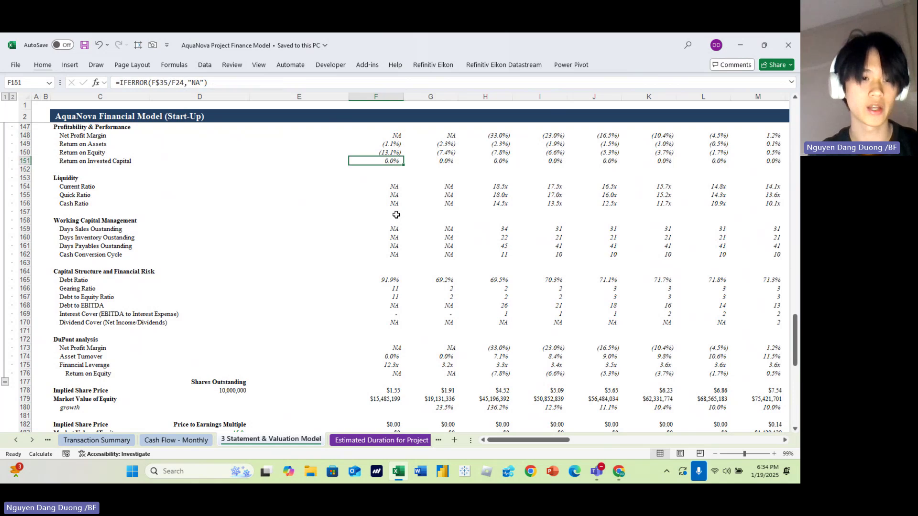
key(Down)
key(Down)
key(Down)
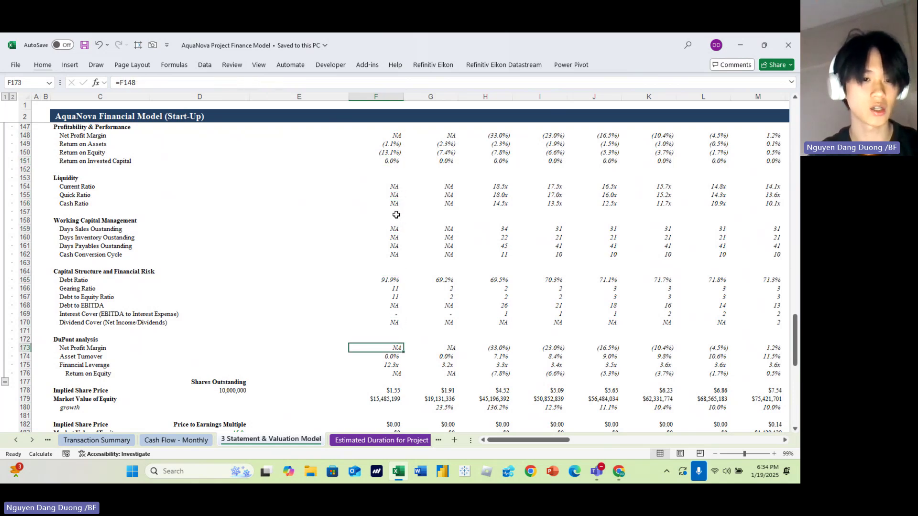
Step: Examine the Debt Ratio for 2025 and 2026 under Capital Structure and Financial Risk
key(Up)
key(Up)
key(Up)
key(Up)
key(Up)
key(Up)
key(Up)
key(Up)
key(Right)
key(Left)
key(Right)
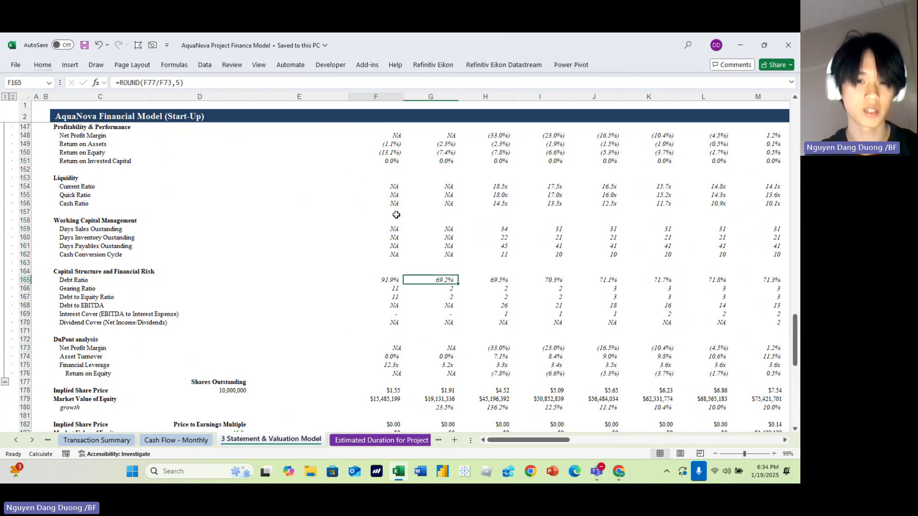
key(Left)
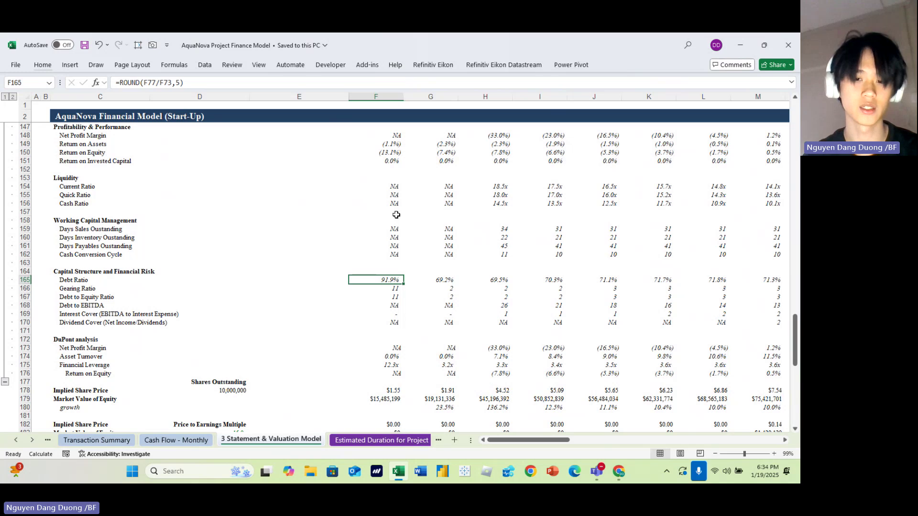
key(Left)
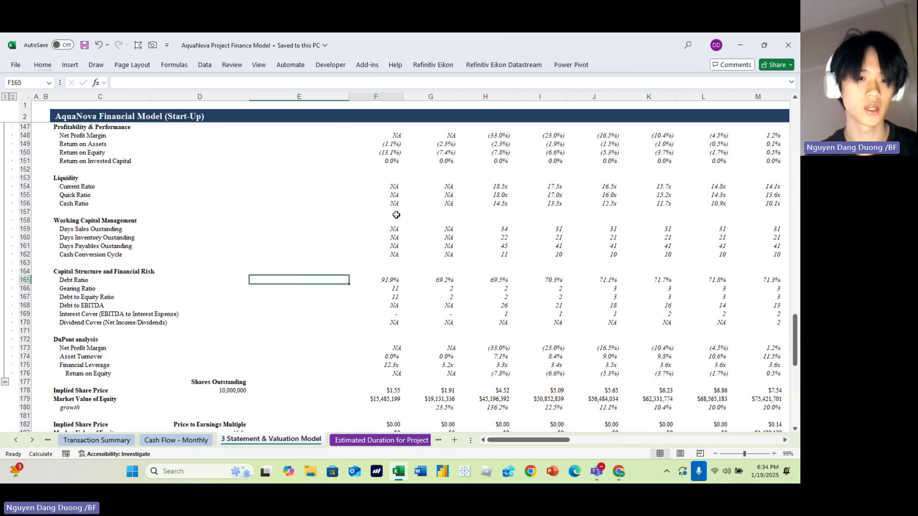
key(Right)
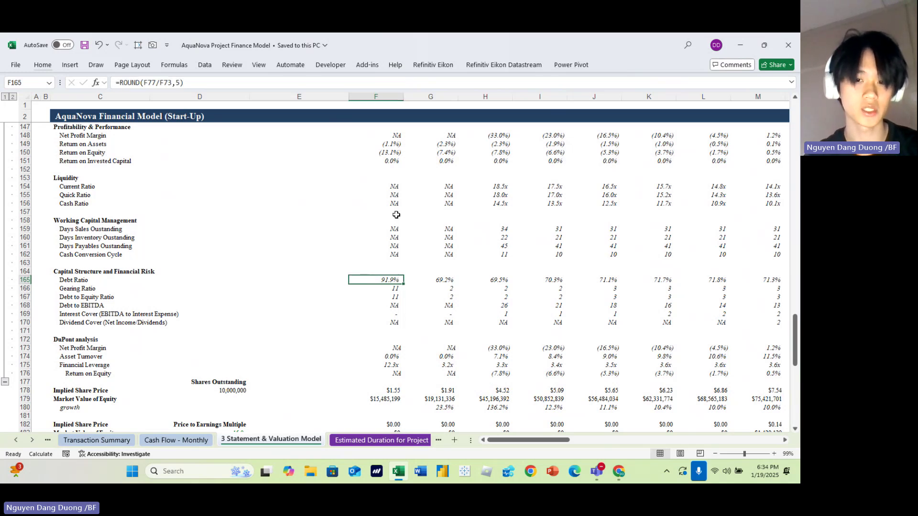
Step: Trace the Debt Ratio across the forecast years from 2025 to column AE
key(Right)
key(Right)
key(Right)
key(Right)
key(Right)
key(Right)
key(Right)
key(Right)
key(Right)
key(Right)
key(Right)
key(Right)
key(Right)
key(Right)
key(Right)
key(Right)
key(Right)
key(Right)
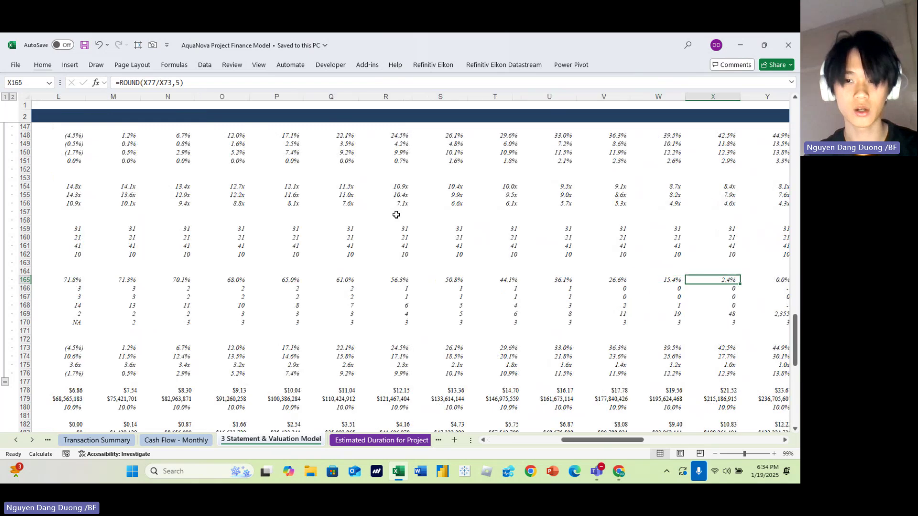
key(Right)
key(Right)
key(Right)
key(Right)
key(Right)
key(Right)
key(Right)
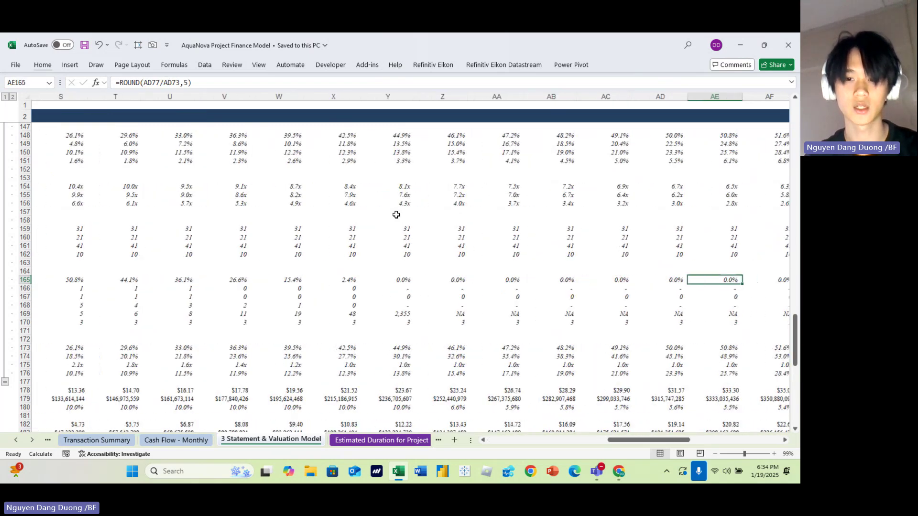
Step: Return to the row labels and look over the Gearing Ratio, Debt to Equity Ratio and Debt to EBITDA
key(Home)
key(Right)
key(Right)
key(Down)
key(Down)
key(Down)
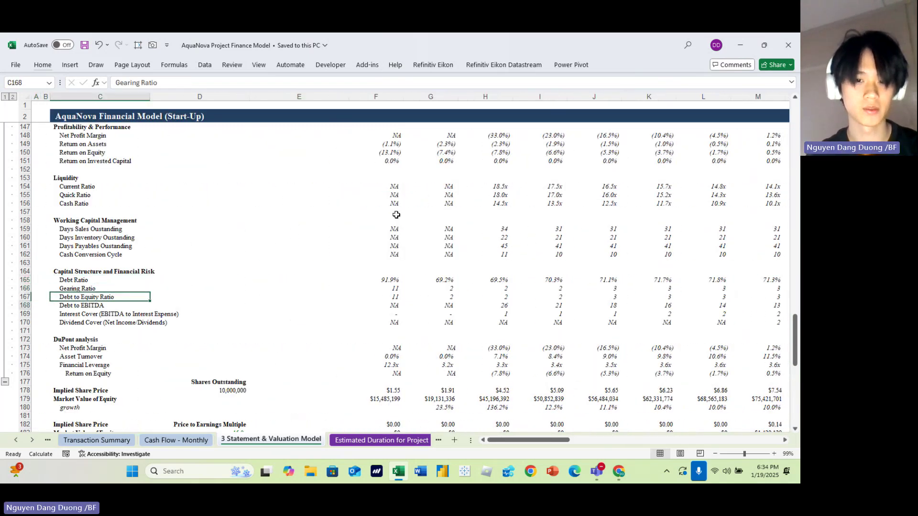
Step: Examine the 2025 Implied Share Price and Market Value of Equity below the DuPont analysis
key(Right)
key(Right)
key(Right)
key(Down)
key(Down)
key(Down)
key(Down)
key(Down)
key(Down)
key(Down)
key(Down)
key(Down)
key(Down)
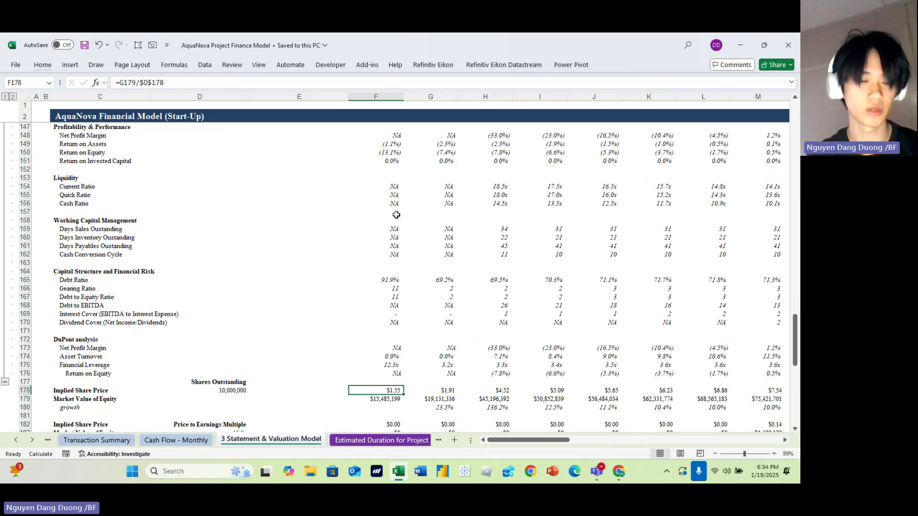
key(Down)
scroll(397, 215, down, 7)
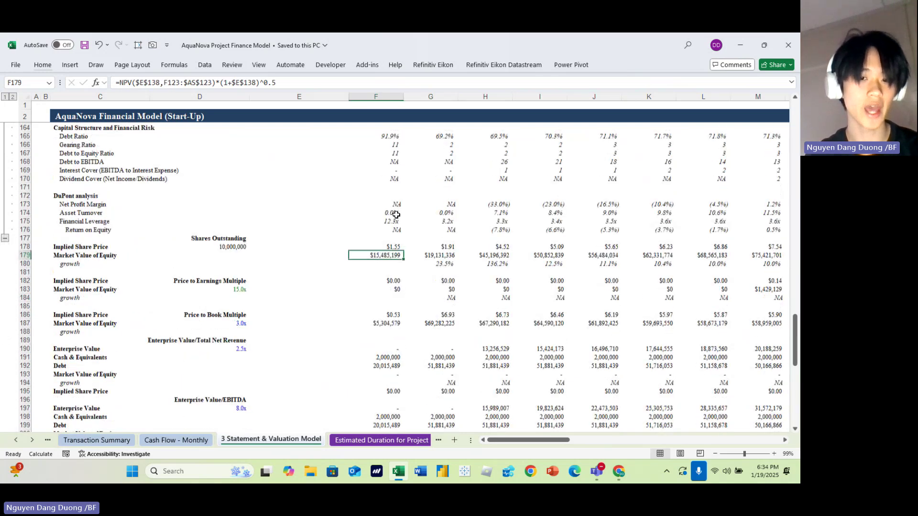
Step: Check the Shares Outstanding input in D178 against the 2025 Implied Share Price formula in F178
key(Left)
key(Left)
key(Up)
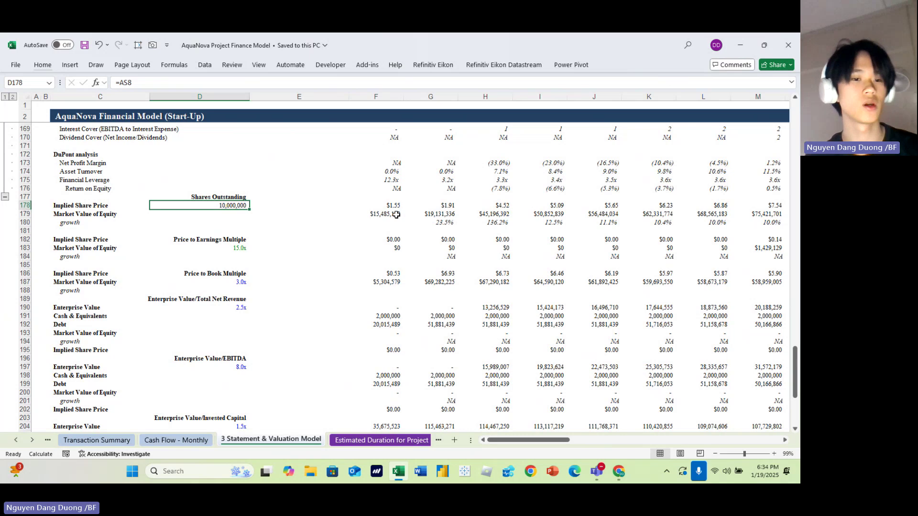
key(Right)
key(Right)
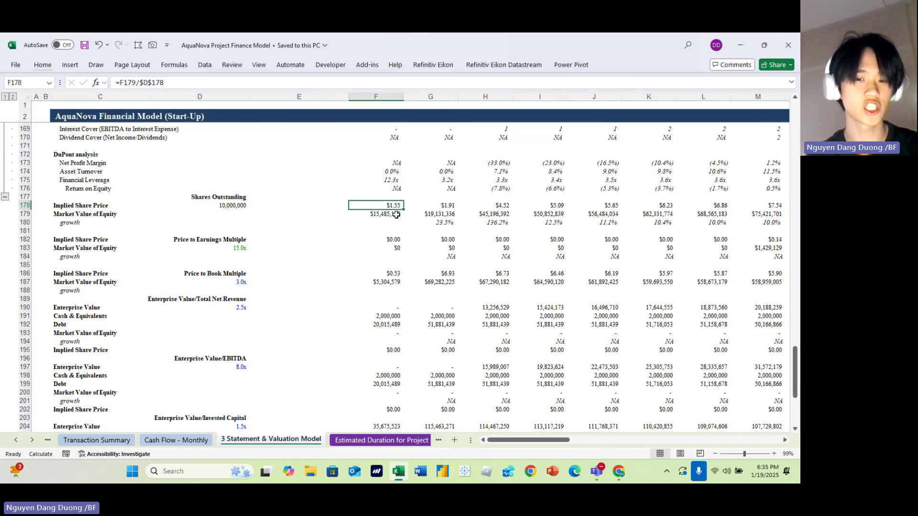
Step: Survey the 2025 valuations by multiple, from Price to Earnings through Enterprise Value/Invested Capital to the summary Market Value of Equity
key(Down)
key(Down)
key(Down)
key(Down)
key(Down)
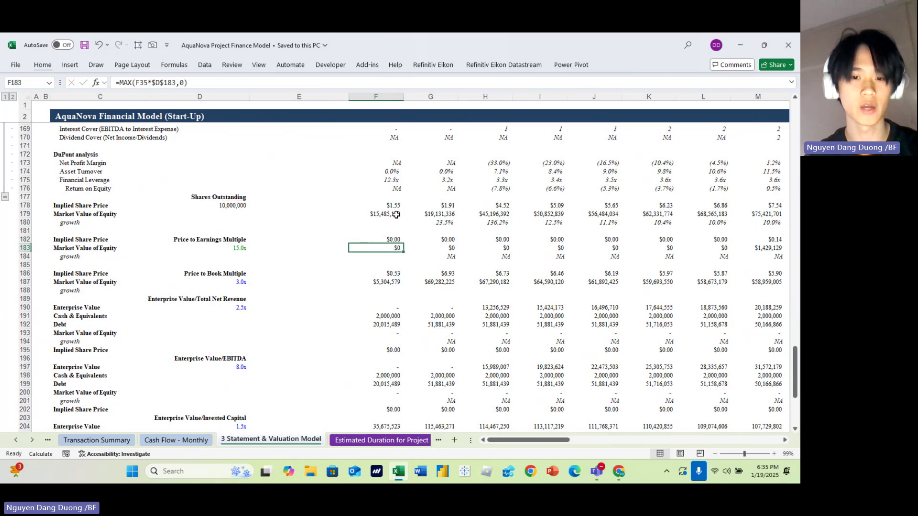
key(Down)
key(Down)
key(Down)
key(Down)
key(Down)
key(Down)
key(Down)
key(Down)
key(Down)
key(Down)
key(Down)
key(Down)
key(Down)
key(Down)
key(Down)
key(Down)
key(Down)
key(Down)
key(Down)
key(Down)
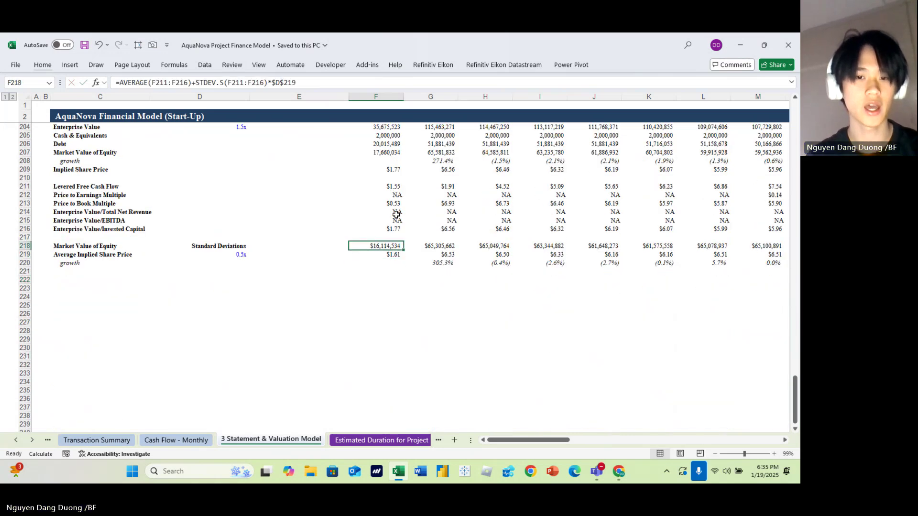
Step: Select the six valuation method labels from Levered Free Cash Flow to Enterprise Value/Invested Capital in C211:C216
key(ctrl+Up)
key(ctrl+Up)
key(ctrl+Left)
key(ctrl+shift+Down)
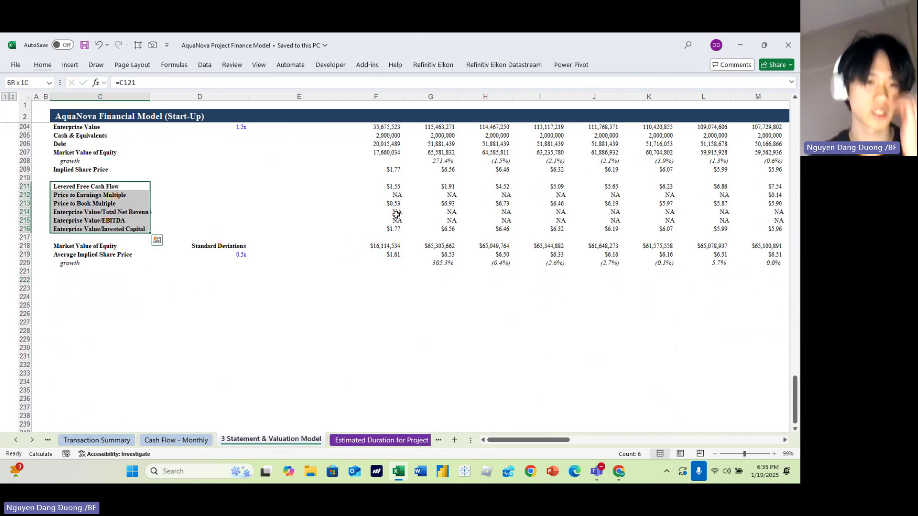
scroll(113, 159, up, 2)
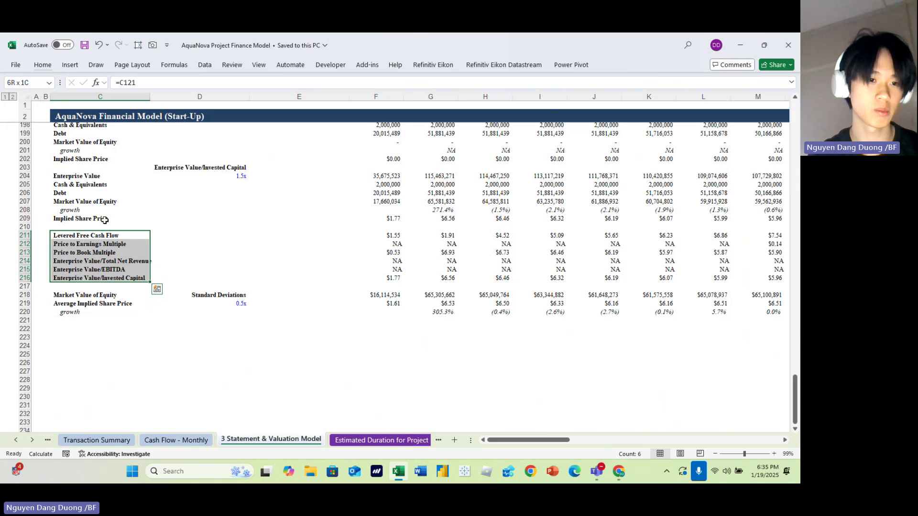
scroll(105, 220, up, 20)
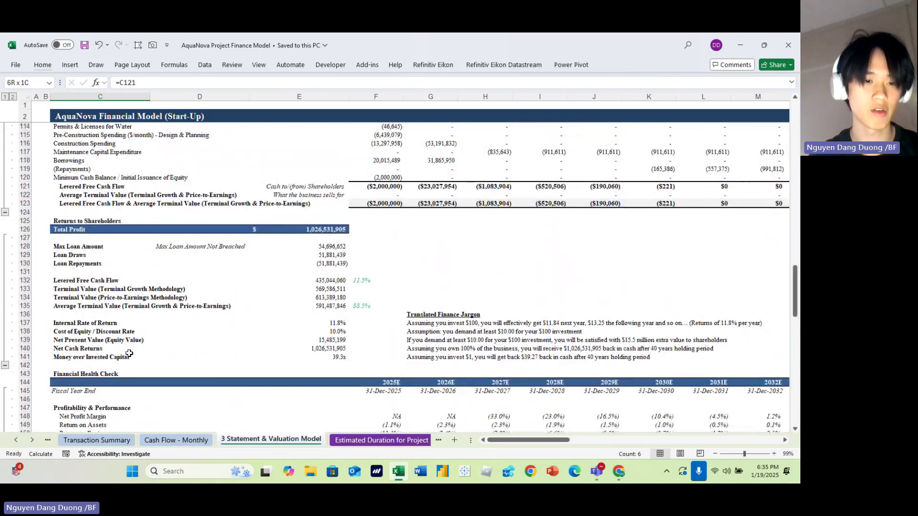
click(129, 354)
scroll(129, 353, down, 20)
drag(101, 266, 98, 216)
key(ctrl+z)
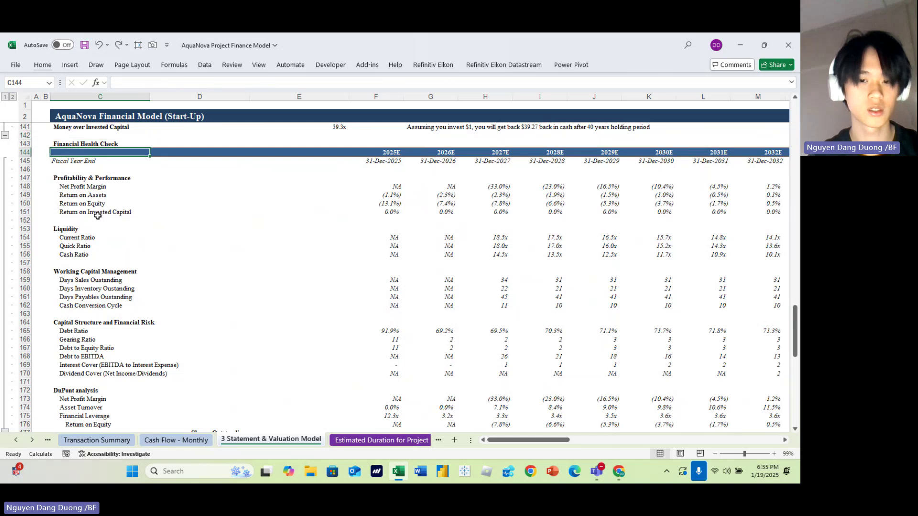
Step: Inspect the cell references behind the valuation method labels in the share price summary, starting from the Price to Earnings Multiple
scroll(98, 216, down, 14)
scroll(98, 216, down, 5)
click(91, 271)
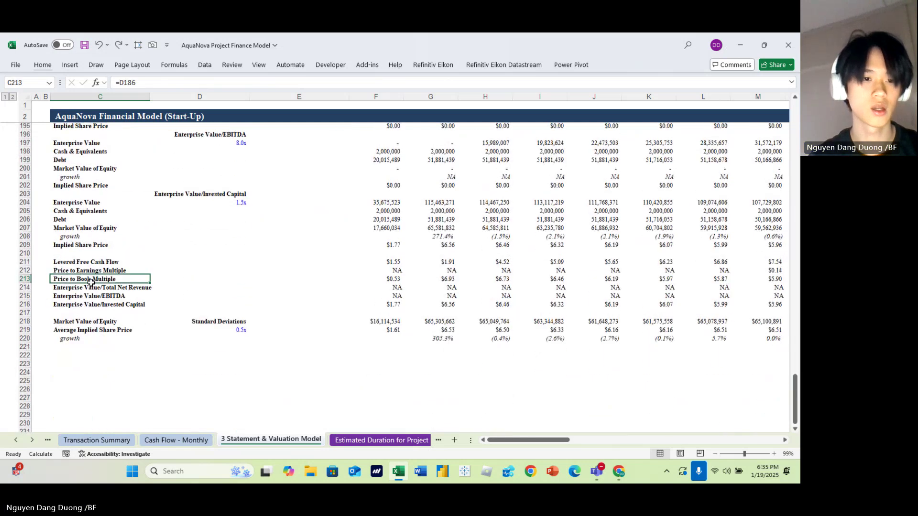
click(91, 282)
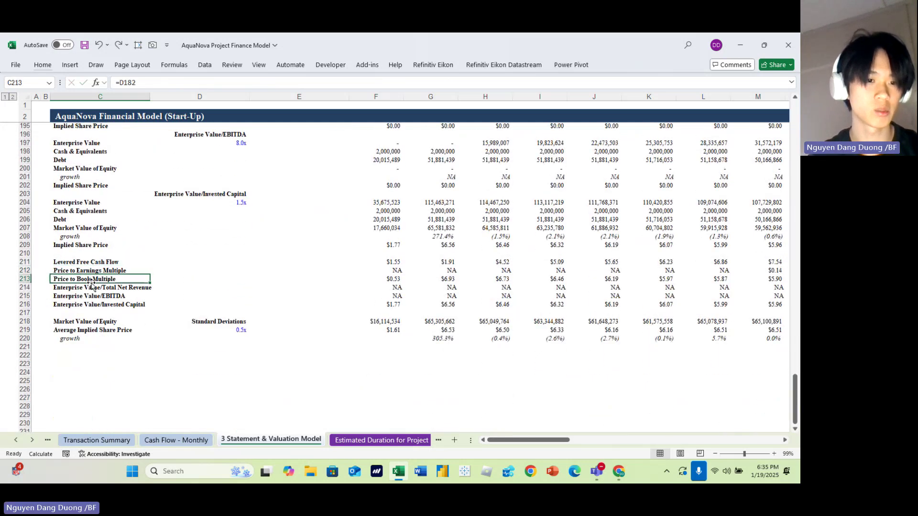
double_click(92, 283)
key(Return)
key(F2)
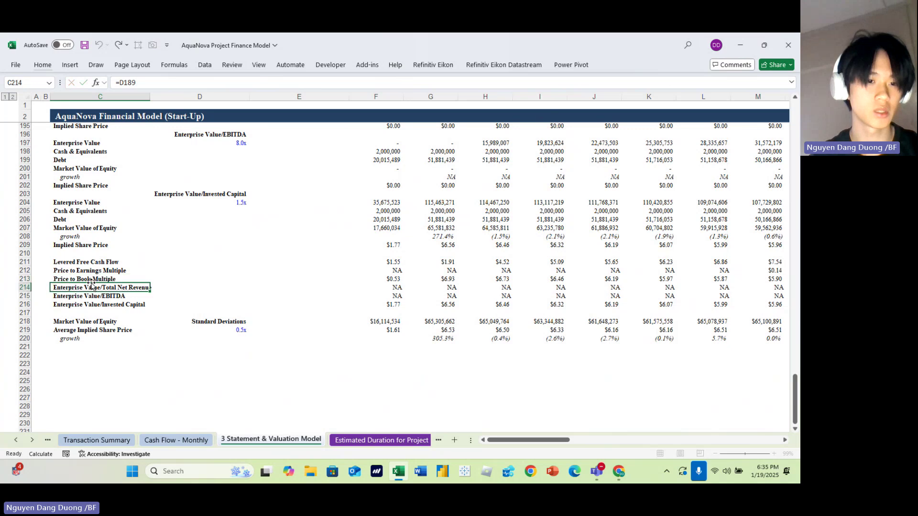
key(Return)
key(F2)
key(Return)
key(F2)
key(Escape)
Step: Recheck the label references from Price to Book Multiple down to Enterprise Value/Invested Capital without altering them
key(Up)
key(Up)
key(F2)
key(Return)
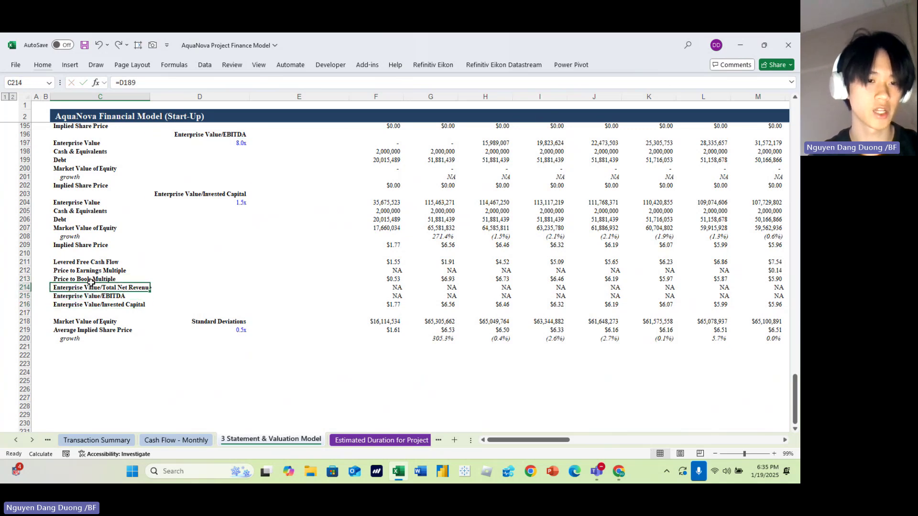
key(F2)
key(Return)
key(F2)
key(Escape)
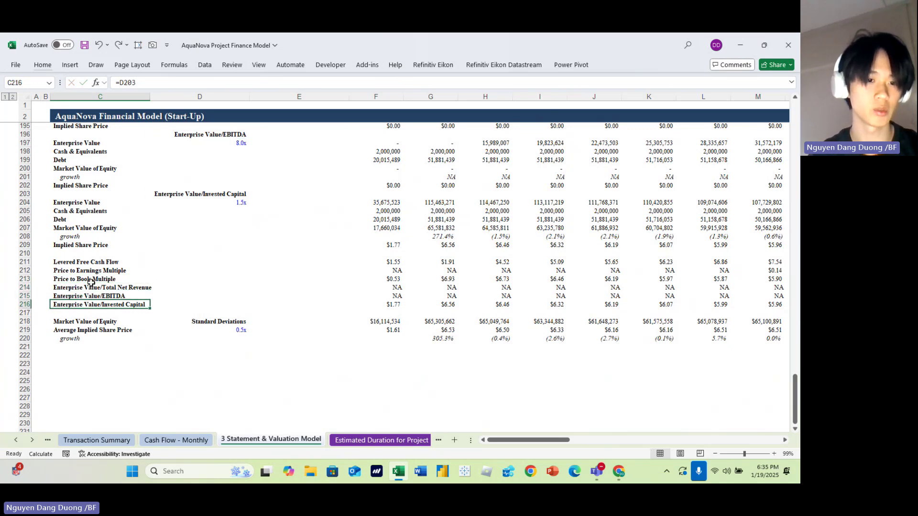
key(F2)
key(Escape)
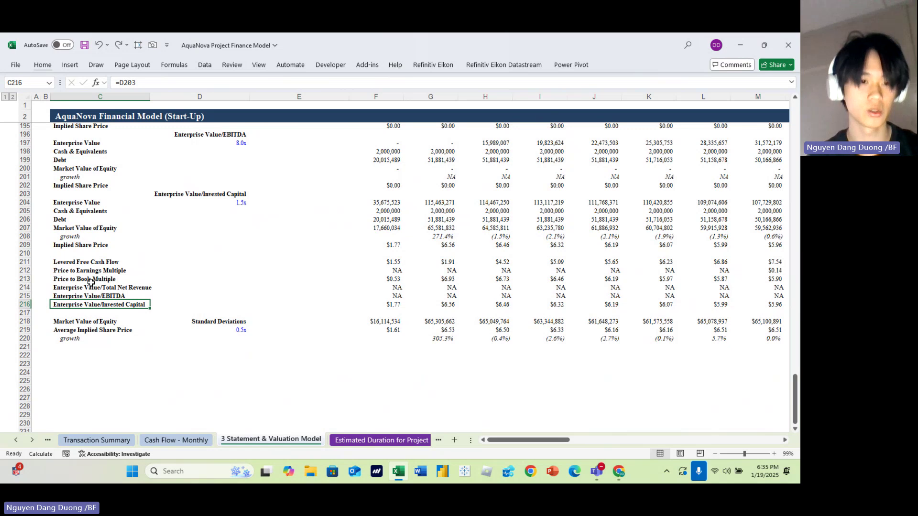
Step: Select the 2025 share prices of all six valuation methods and go to the 2025 Average Implied Share Price
key(ctrl+Right)
key(shift+Up)
key(shift+Up)
key(shift+Up)
key(shift+Up)
key(shift+Up)
key(Down)
key(Down)
key(Down)
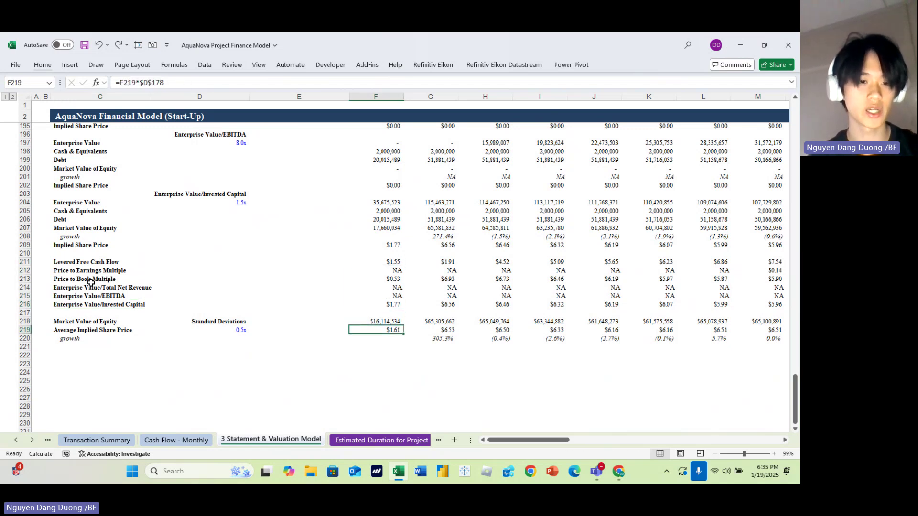
Step: Examine the Average Implied Share Price row and its average plus standard deviation formula across the first forecast years
key(shift+space)
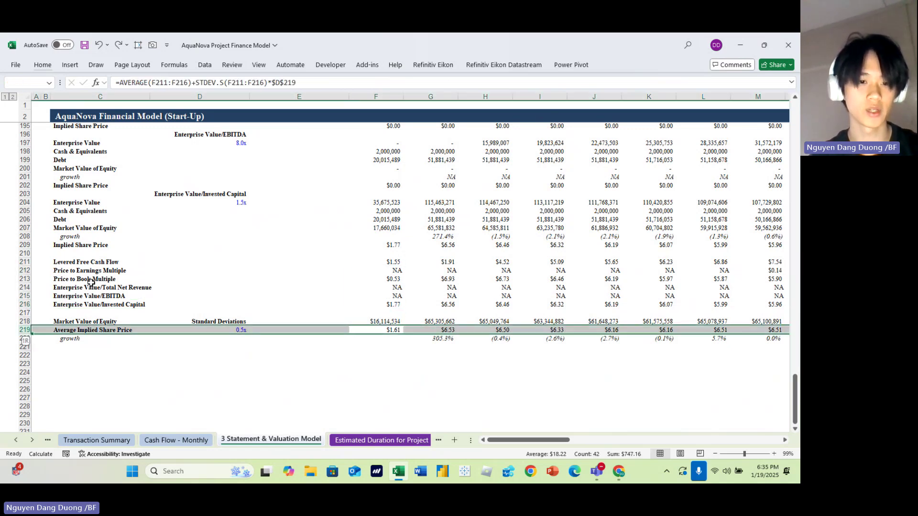
key(Right)
key(Right)
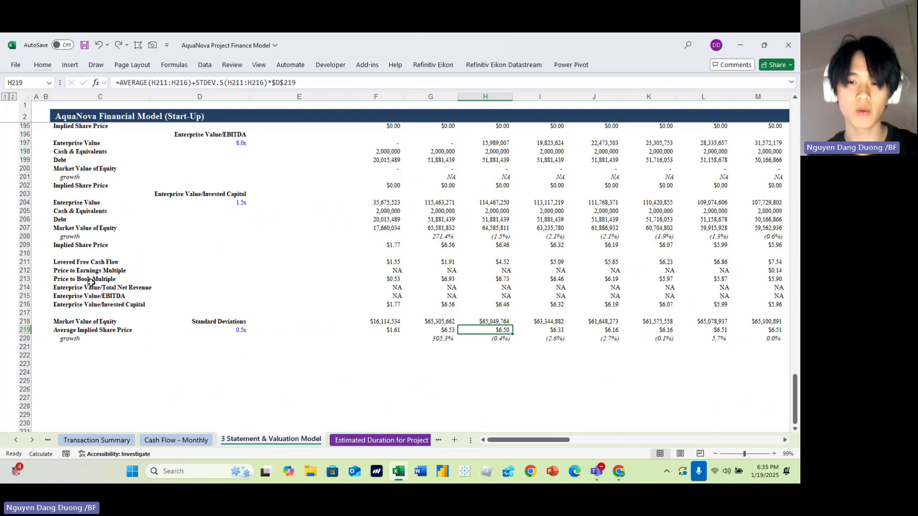
key(Right)
key(Left)
key(Left)
key(Up)
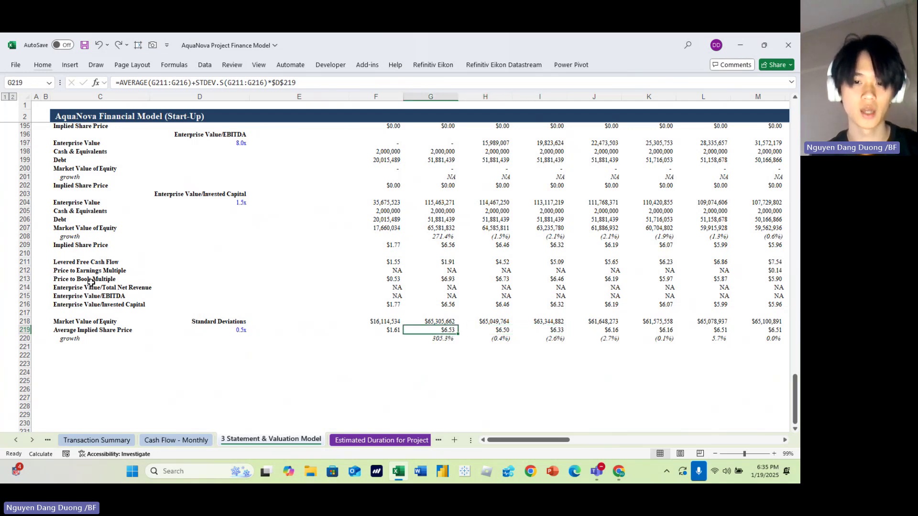
Step: Look back at the Shares Outstanding figure in D178 and return to the valuation summary
key(Left)
key(Left)
scroll(91, 281, up, 10)
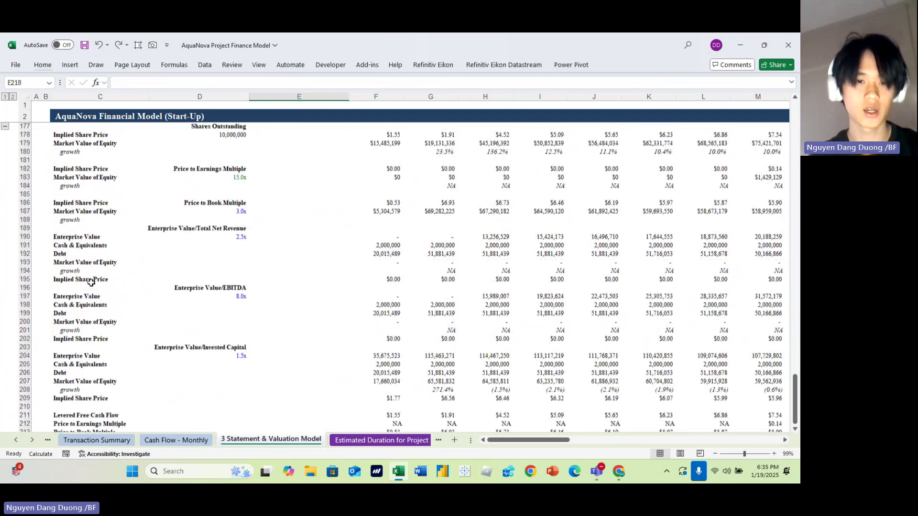
click(220, 240)
key(Down)
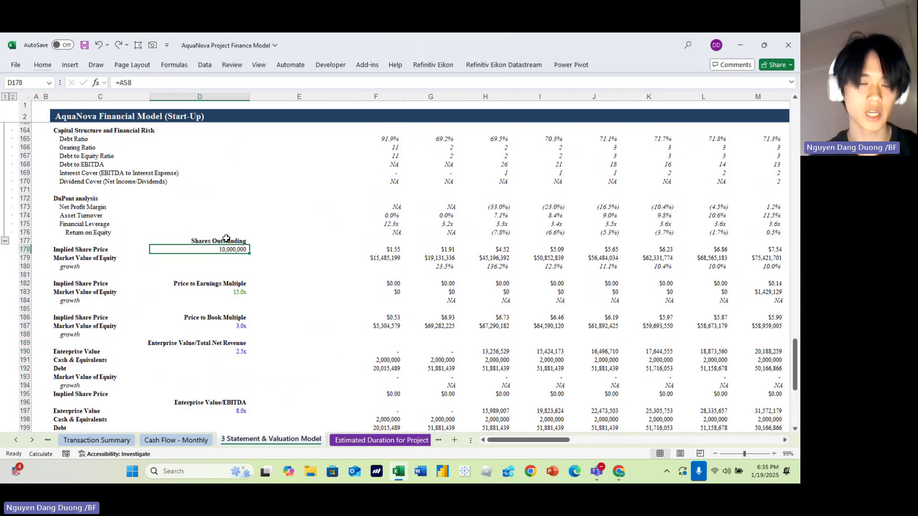
scroll(303, 261, down, 12)
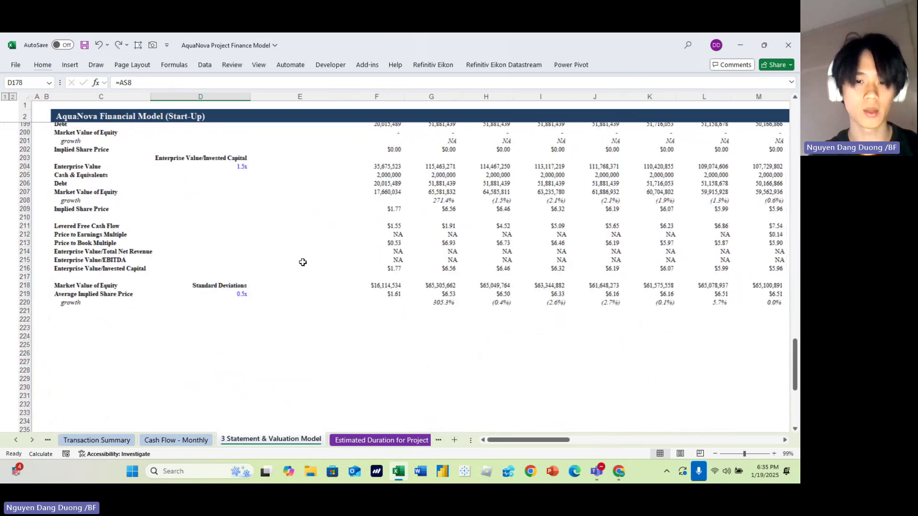
Step: Compare the 2025 Average Implied Share Price and Market Value of Equity formulas with the individual valuations above
click(399, 294)
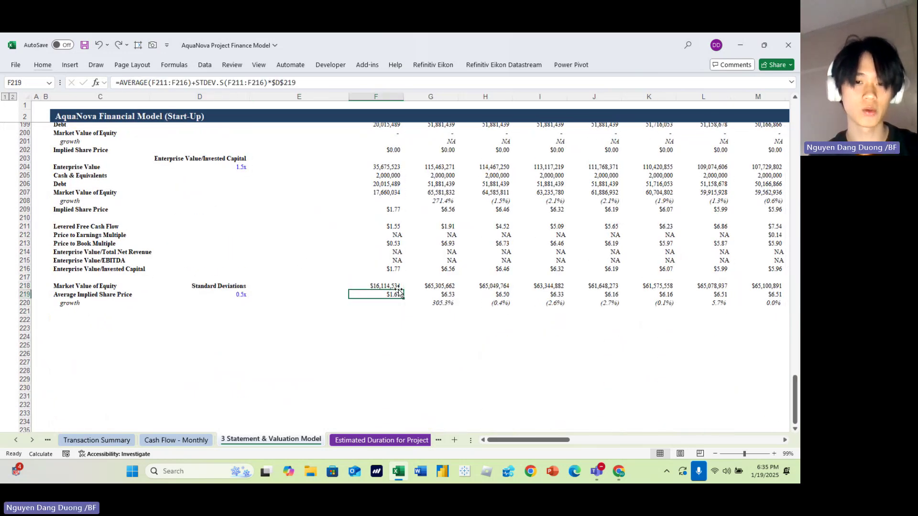
key(Up)
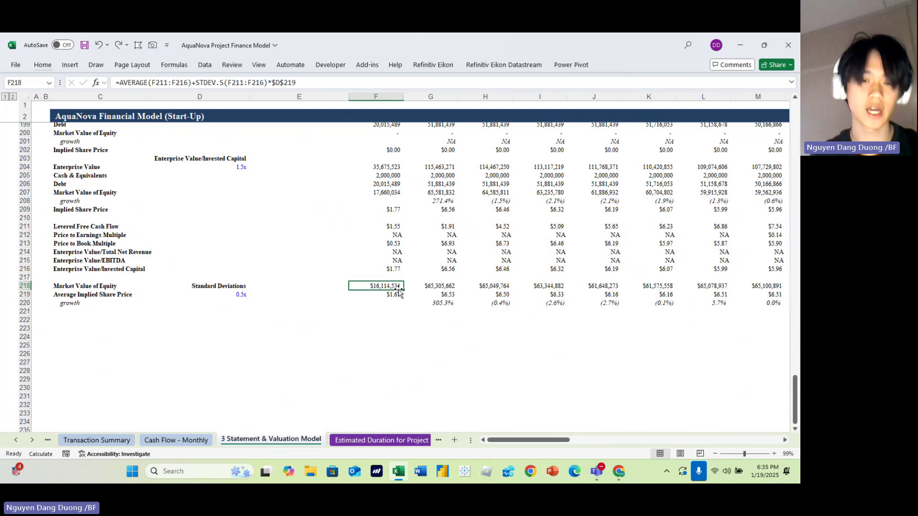
key(Down)
key(Up)
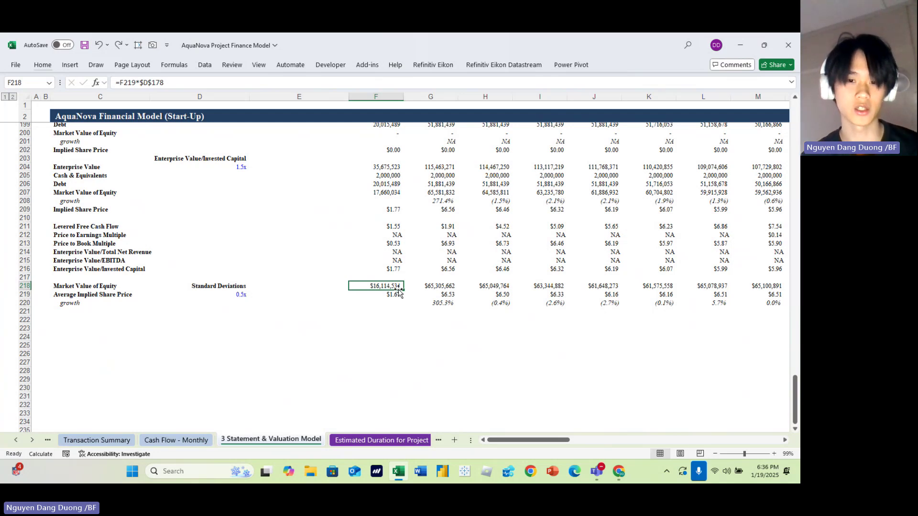
scroll(398, 292, up, 19)
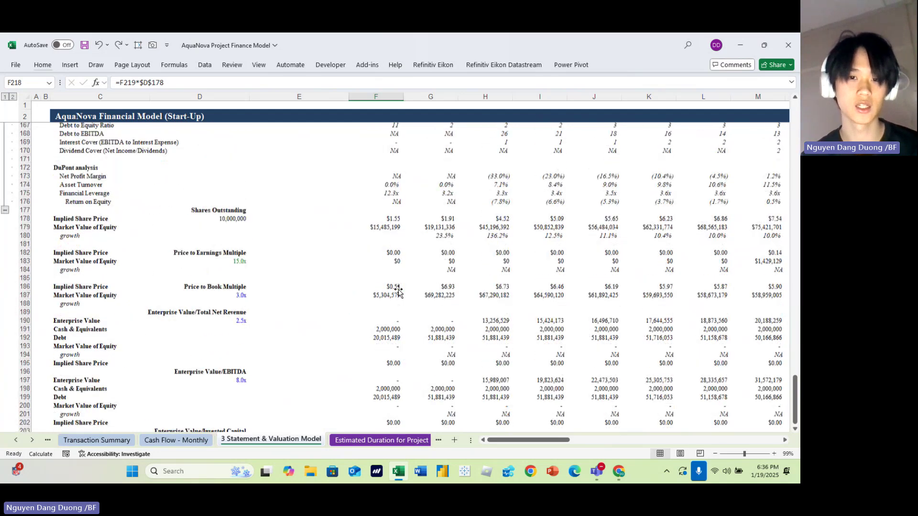
scroll(398, 292, down, 20)
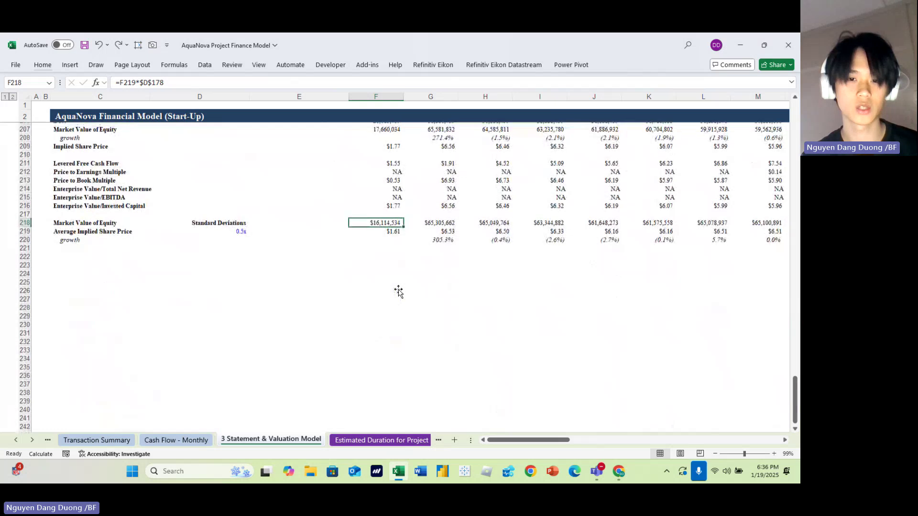
scroll(397, 288, up, 1)
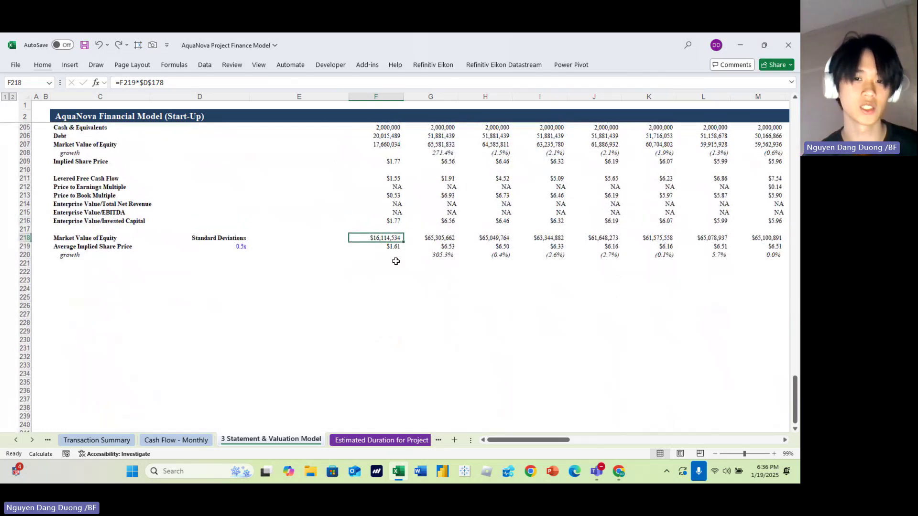
Step: Trace the summary Market Value of Equity from 2025 across to column T and back to the row labels
key(Right)
key(Right)
key(Right)
key(Right)
key(Right)
key(Right)
key(Right)
key(Right)
key(Right)
key(Right)
key(Right)
key(Right)
key(Right)
key(Right)
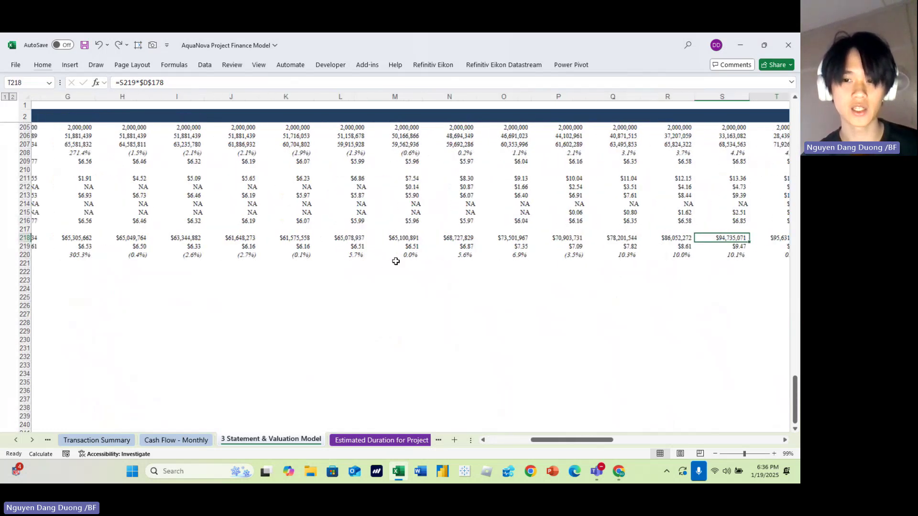
key(Left)
key(Left)
key(Left)
key(Left)
key(Left)
key(Left)
key(Left)
key(Left)
key(Left)
key(Left)
key(Left)
key(Left)
key(Left)
key(Left)
key(Left)
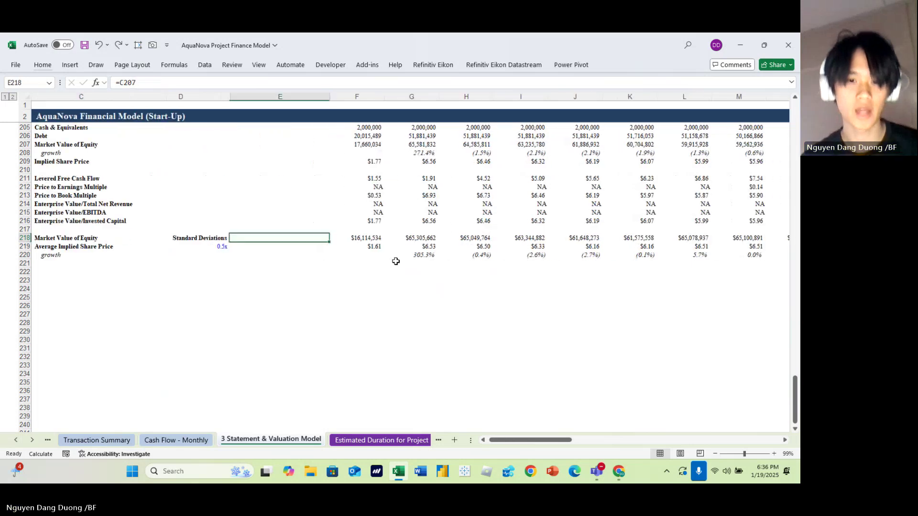
Step: Trace the summary Market Value of Equity in row 218 across the forecast to column AS and check that column's year heading
key(Right)
key(Right)
key(Right)
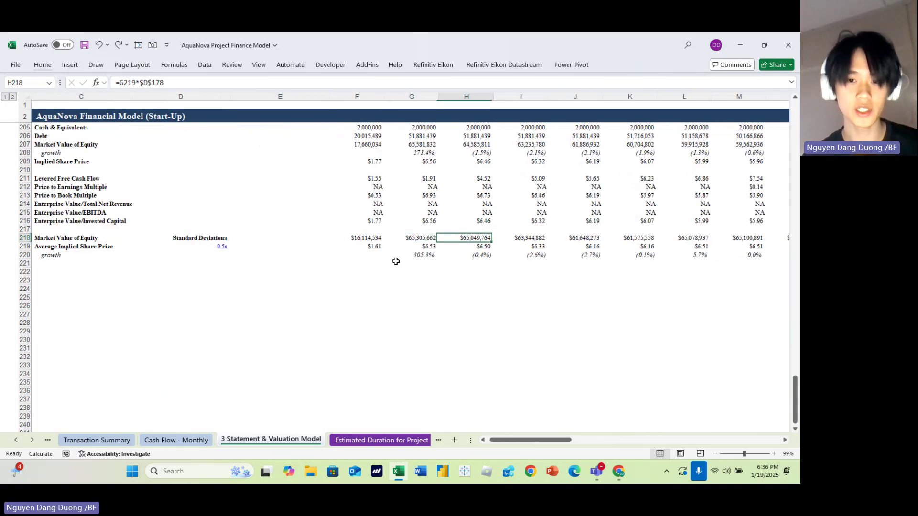
key(Right)
key(Right)
key(Right)
key(Right)
key(Right)
key(Right)
key(Right)
key(Right)
key(Right)
key(Right)
key(Right)
key(Right)
key(Right)
key(Right)
key(Right)
key(Right)
key(Right)
key(Right)
key(Right)
key(Right)
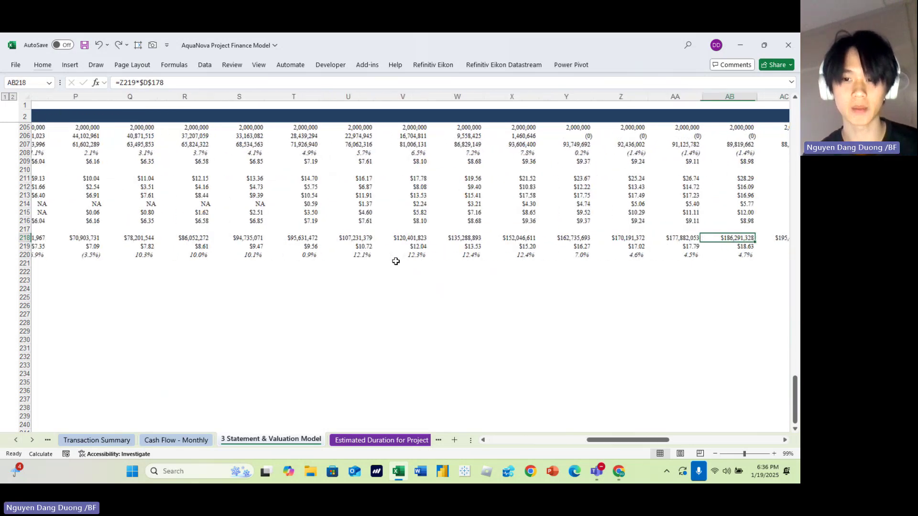
key(Right)
key(Right)
key(Right)
key(Right)
key(Right)
key(Right)
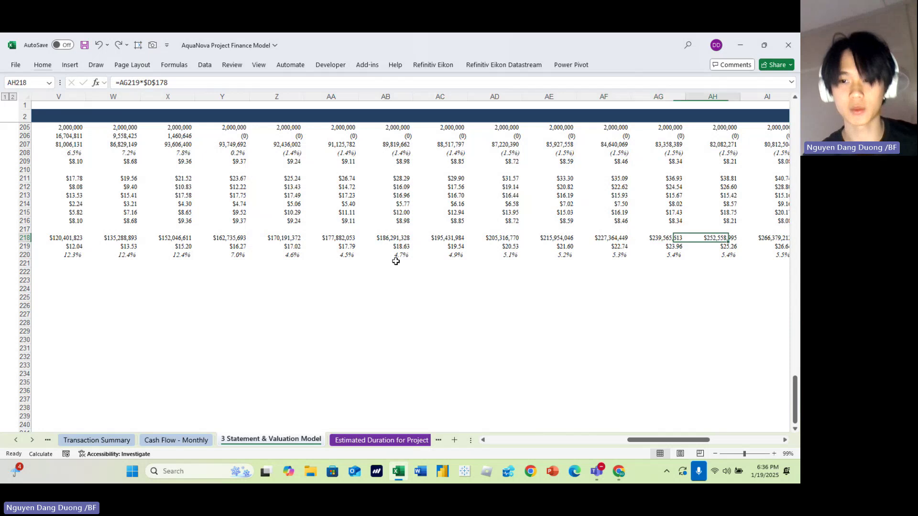
key(Right)
key(Right)
key(Right)
key(Right)
key(Right)
key(Right)
key(Right)
key(Right)
key(Right)
key(Right)
key(Right)
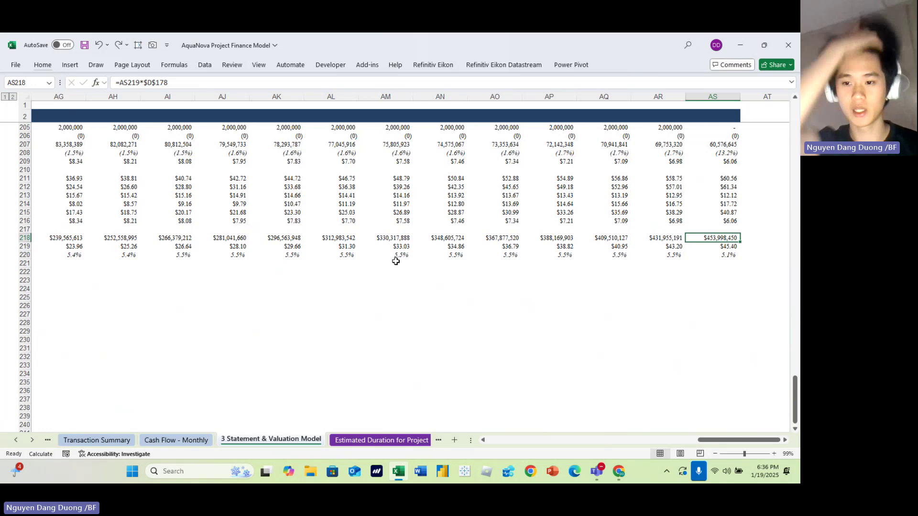
scroll(396, 261, up, 20)
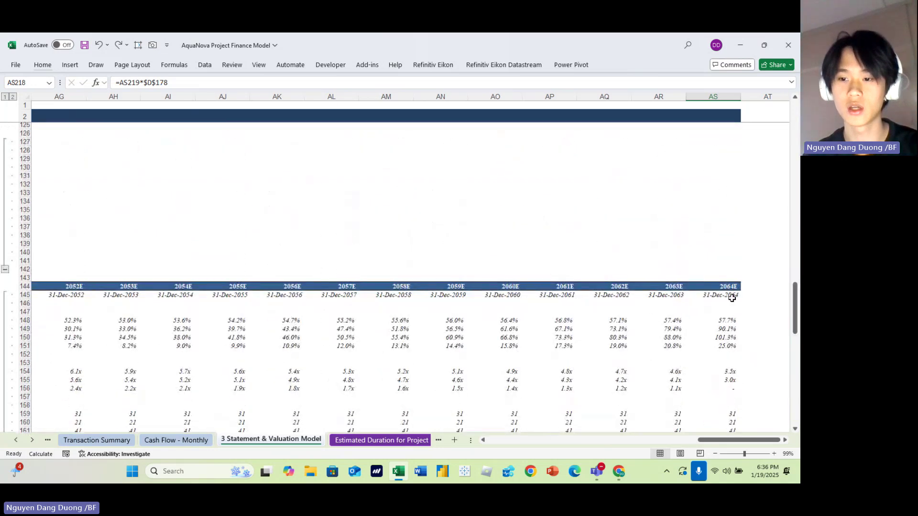
scroll(731, 298, down, 20)
Step: Return to the 2025 Market Value of Equity in F218 and review the row year by year up to column O
key(ctrl+Left)
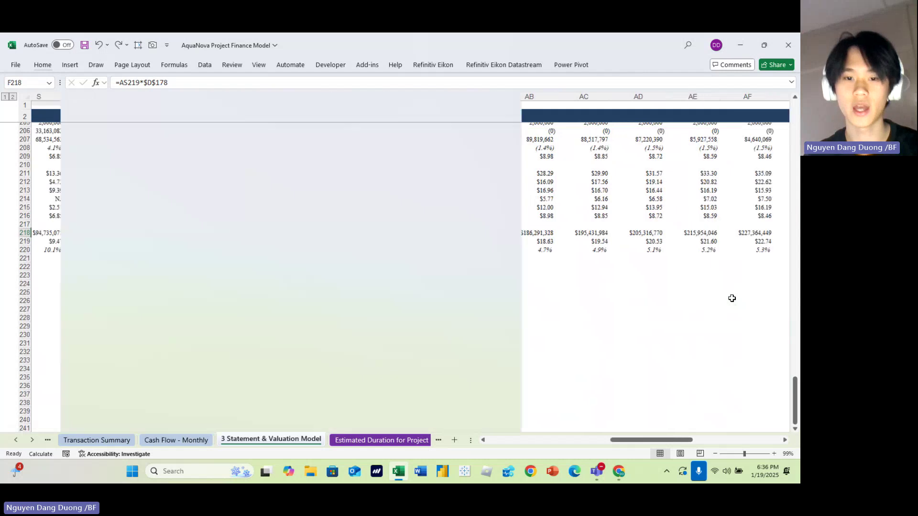
key(Right)
key(Right)
key(ctrl+Right)
key(ctrl+Left)
key(Right)
key(Right)
key(Right)
key(Right)
key(Right)
key(Right)
key(Right)
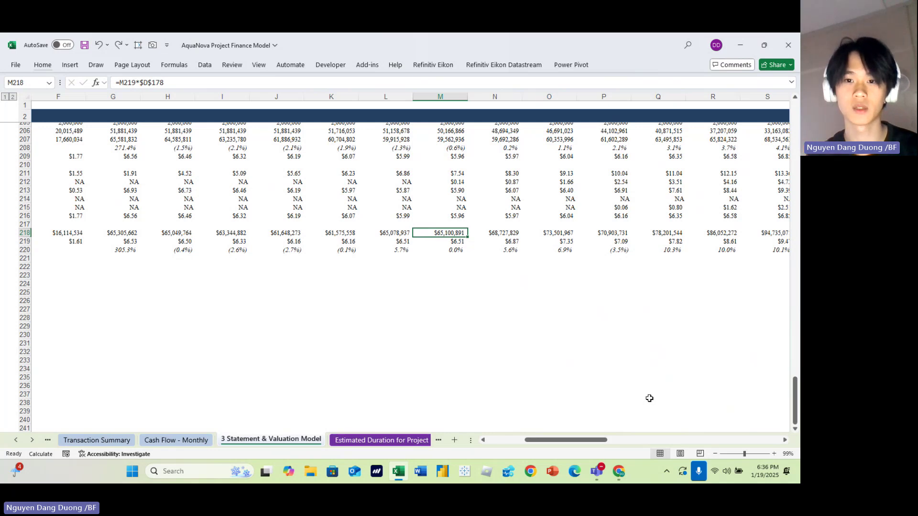
key(Right)
key(Right)
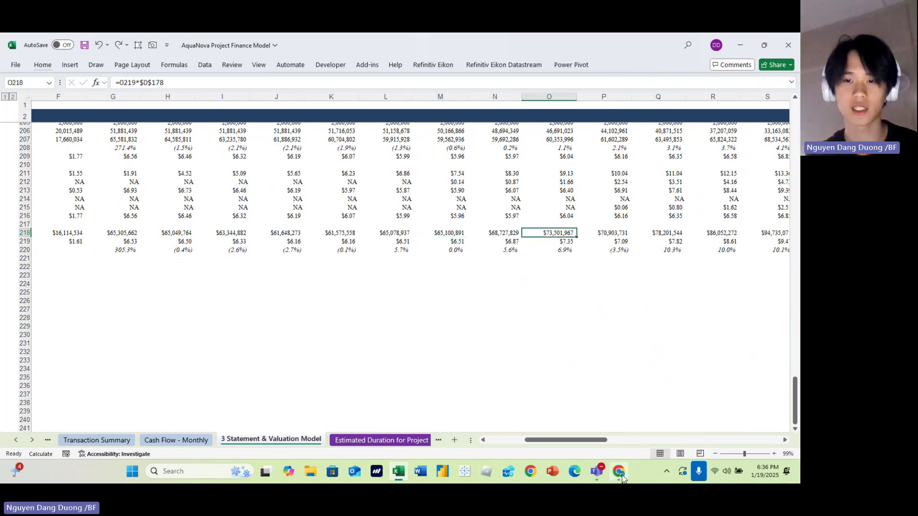
Step: Switch to the PROID ASST 3 Canva presentation in Chrome and view the Mall/Plaza Build and Restaurant Build pages
click(621, 475)
click(323, 47)
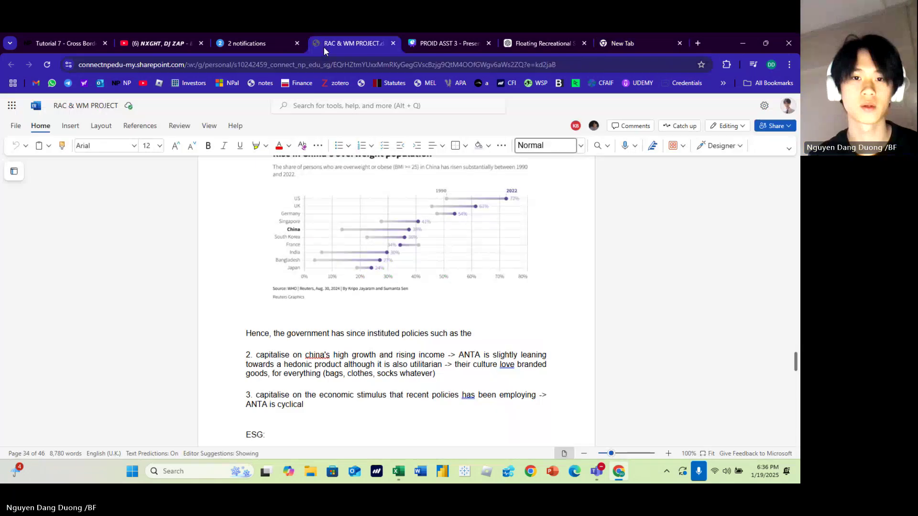
key(ctrl+Tab)
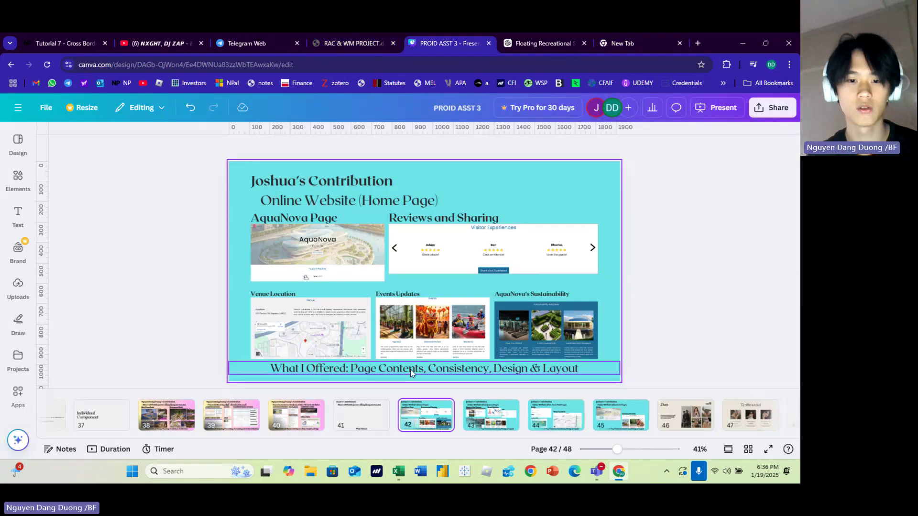
scroll(278, 413, up, 5)
scroll(278, 411, up, 7)
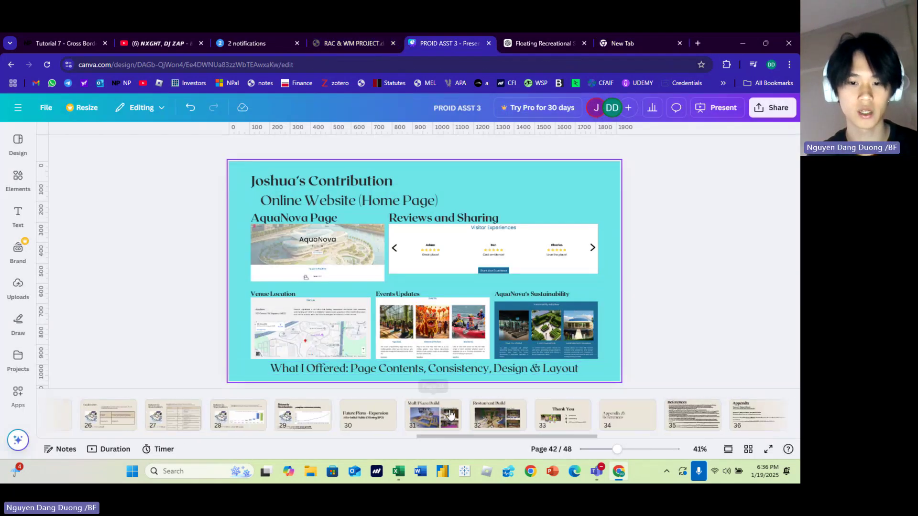
right_click(450, 414)
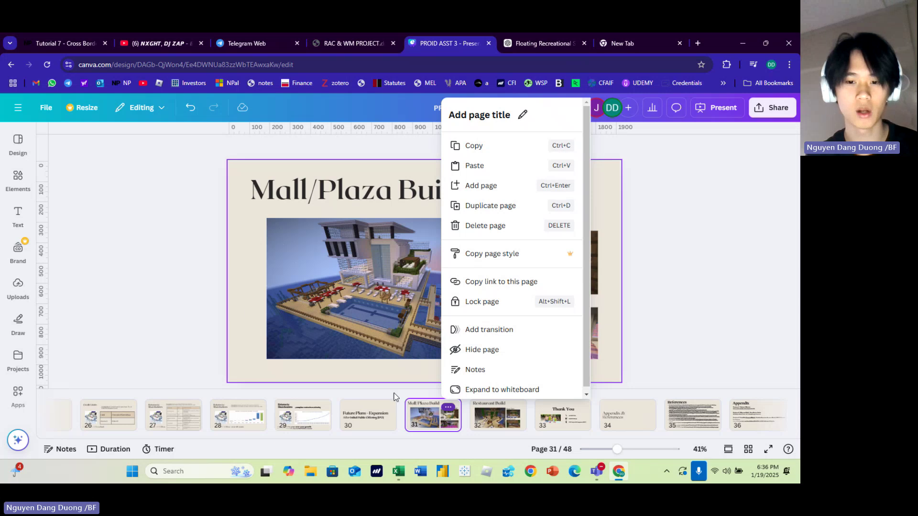
click(421, 412)
key(Right)
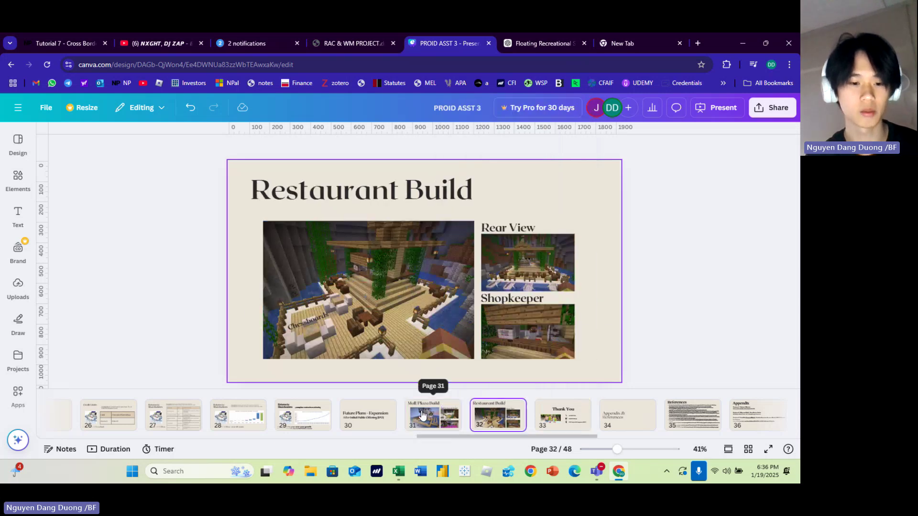
Step: Switch back to the Excel workbook and compare the Market Value of Equity in columns O and P with the valuation rows above
key(alt+Tab)
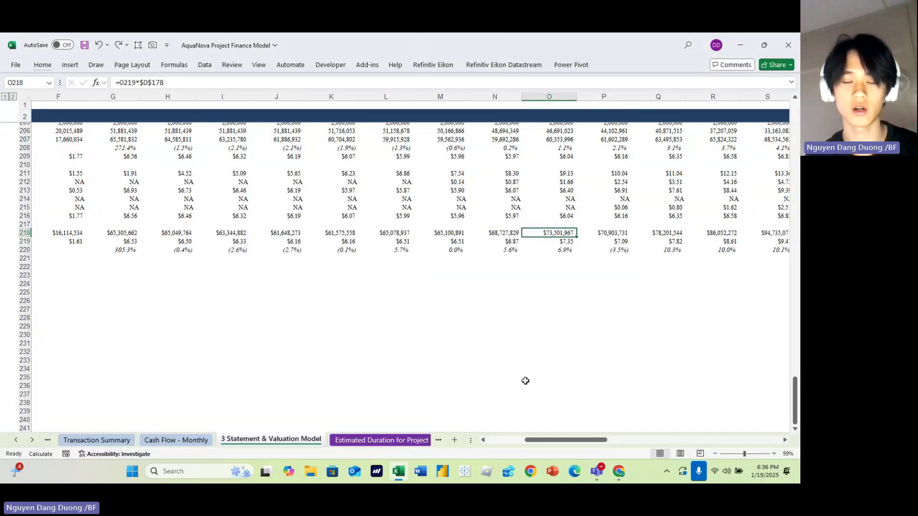
scroll(526, 381, up, 3)
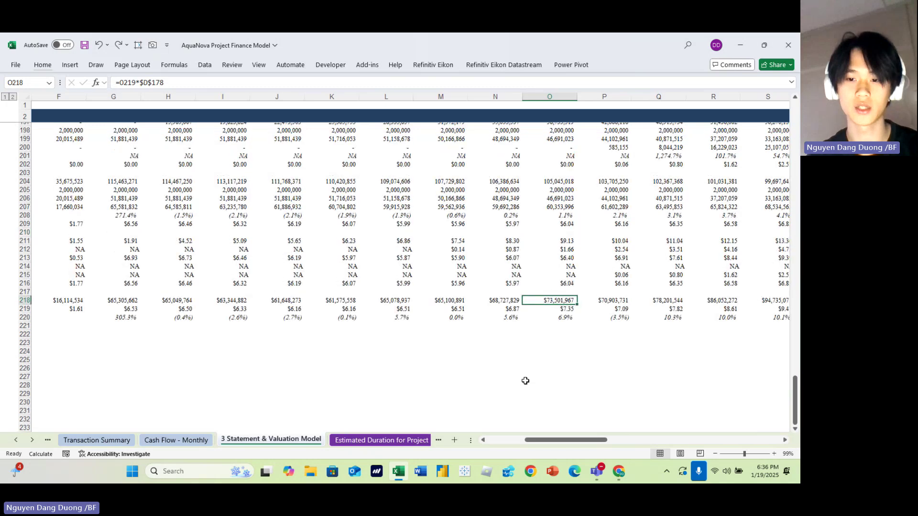
key(Right)
scroll(525, 381, up, 15)
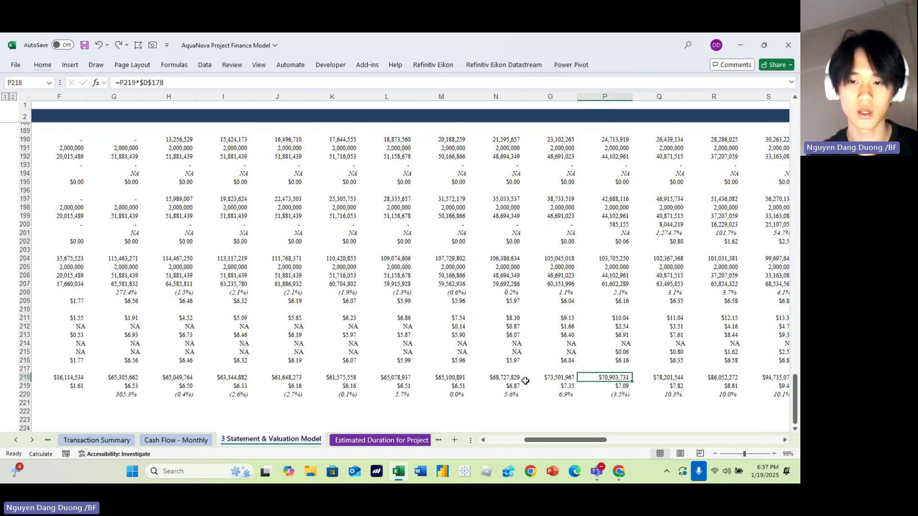
scroll(525, 380, up, 7)
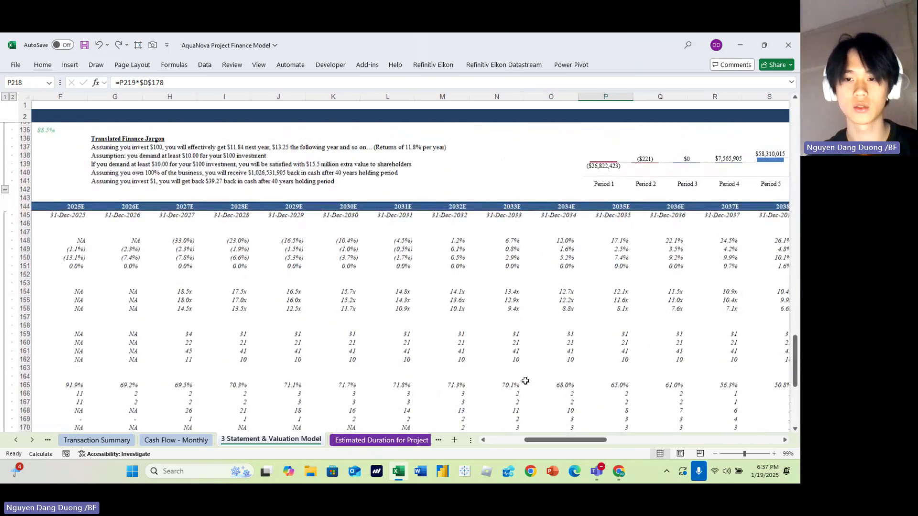
Step: Examine the chart of 5-year Cash Returns to / (Investments from) Shareholders above the ratios section
scroll(535, 325, up, 2)
scroll(533, 323, right, 9)
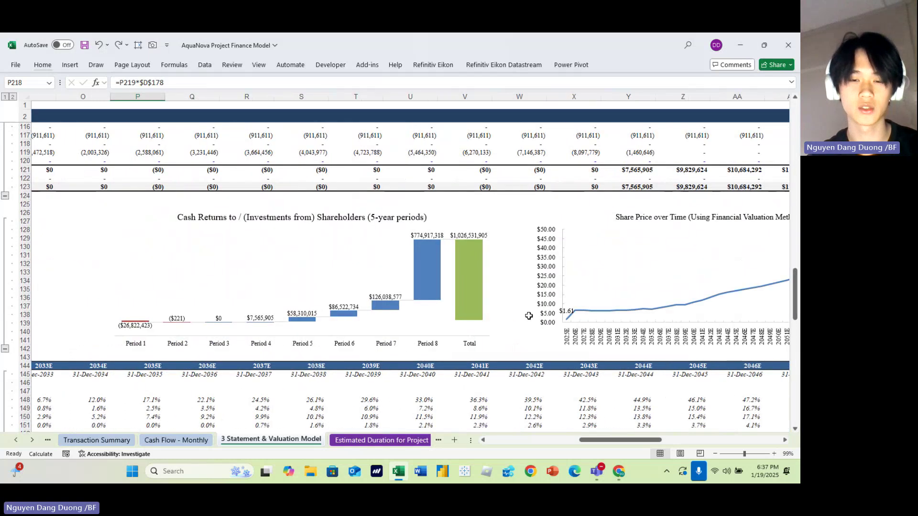
click(471, 290)
click(507, 279)
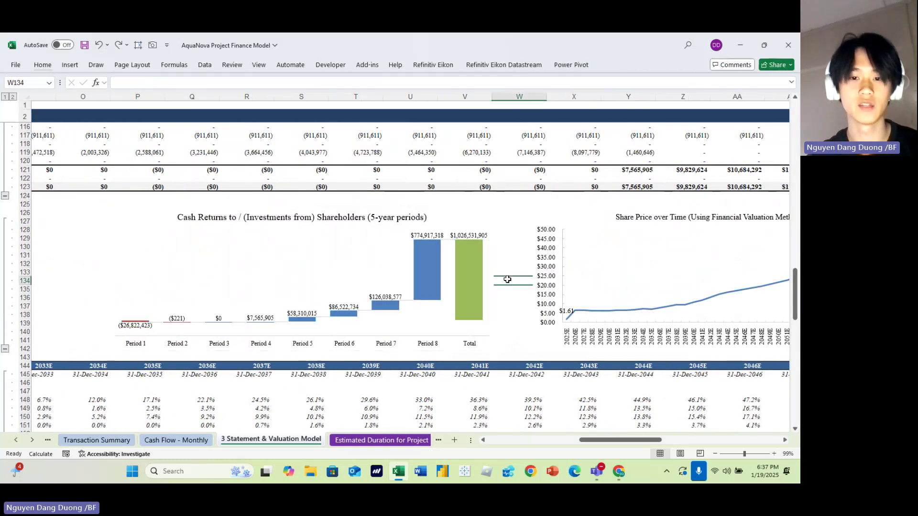
click(480, 283)
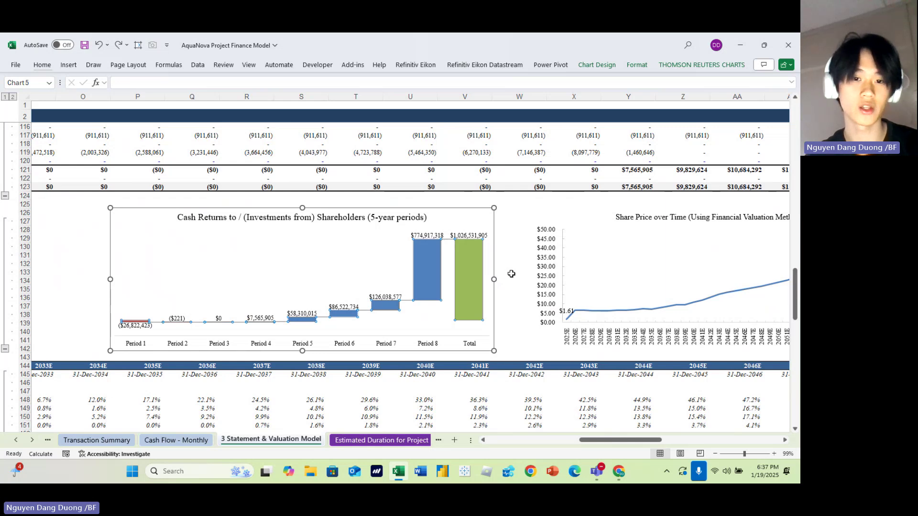
key(Escape)
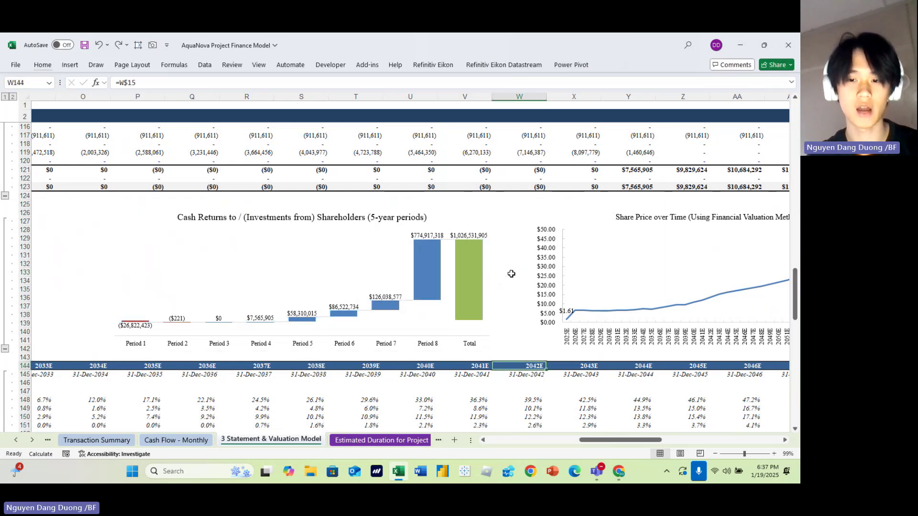
Step: Examine the full Share Price over Time (Using Financial Valuation Methodologies) chart beside the shareholder returns chart
key(Right)
key(Right)
key(Right)
key(Right)
key(Right)
key(Right)
key(Right)
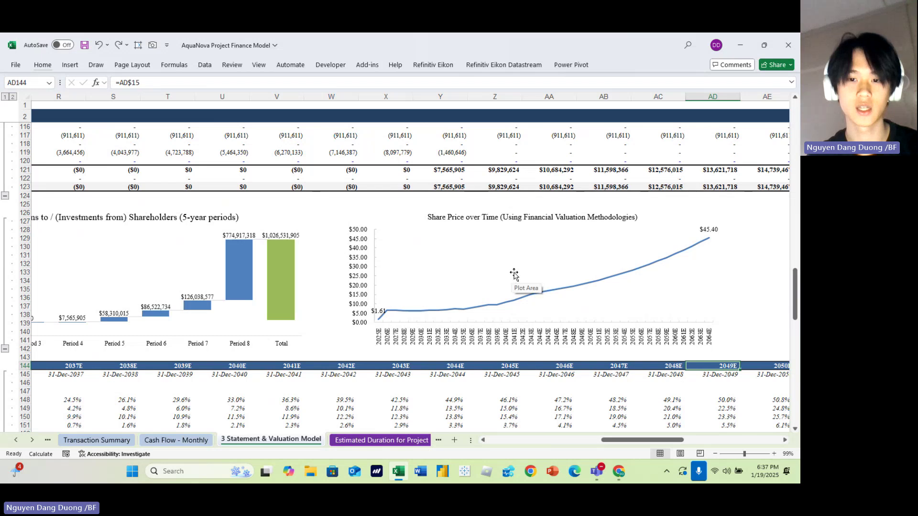
Step: Look back at the 5 Year Period summary table at the beginning of the 3 Statement & Valuation Model sheet
scroll(544, 252, up, 20)
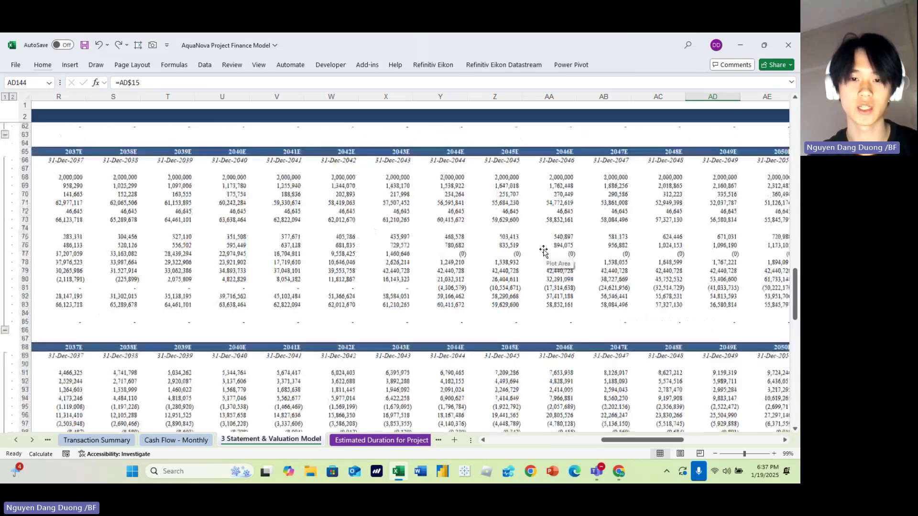
click(458, 202)
scroll(458, 203, left, 10)
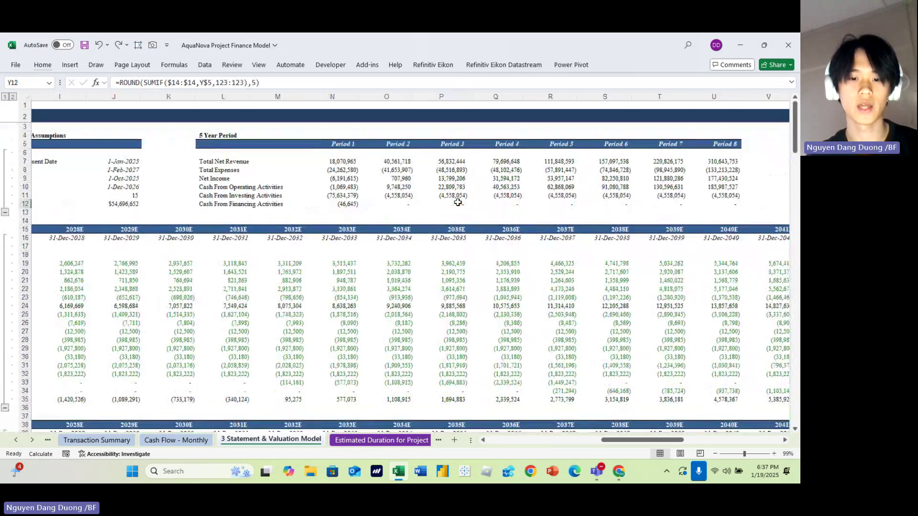
Step: Look over the Research - Capital Budget sheet and go back to the Business Model (Qualitative) sheet
key(ctrl+Page_Down)
key(ctrl+Page_Down)
key(ctrl+Page_Down)
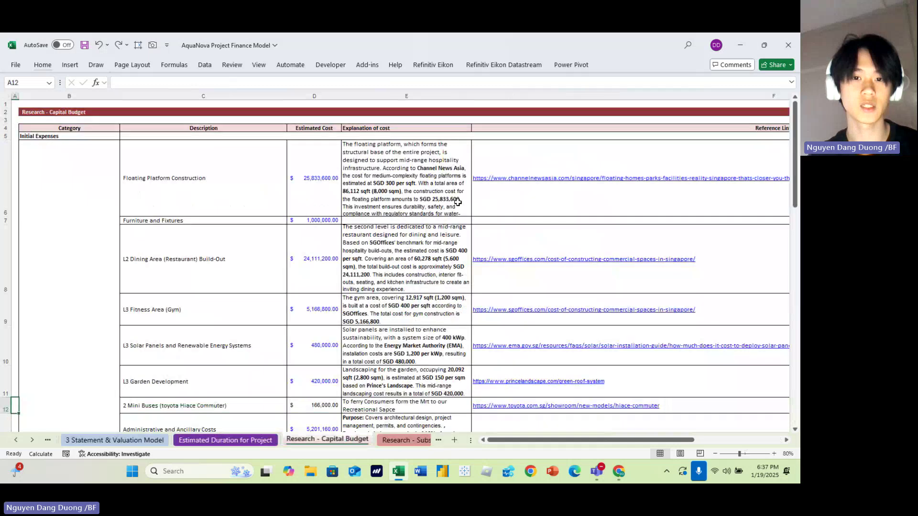
key(ctrl+Page_Up)
key(ctrl+Page_Up)
key(ctrl+Page_Up)
key(ctrl+Page_Up)
key(ctrl+Page_Up)
key(ctrl+Page_Up)
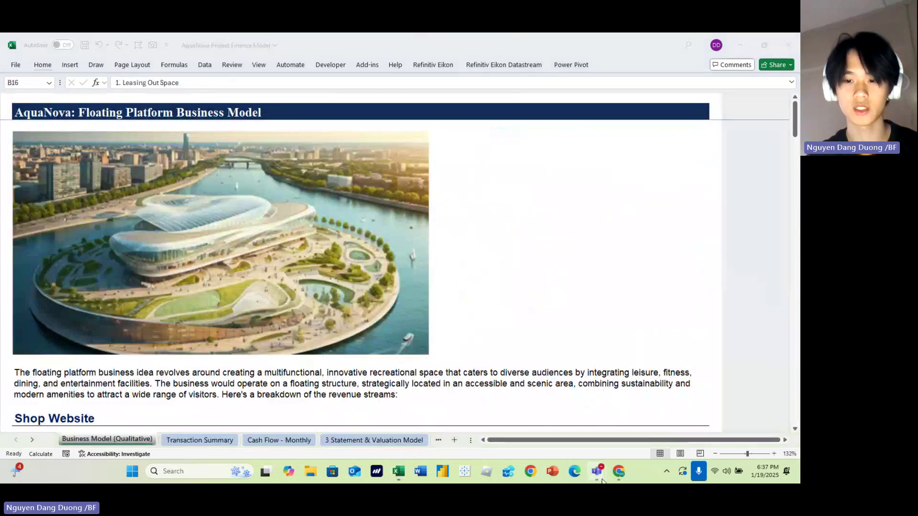
Step: Switch to the Teams meeting and request to stop its recording
mouse_move(602, 480)
click(614, 406)
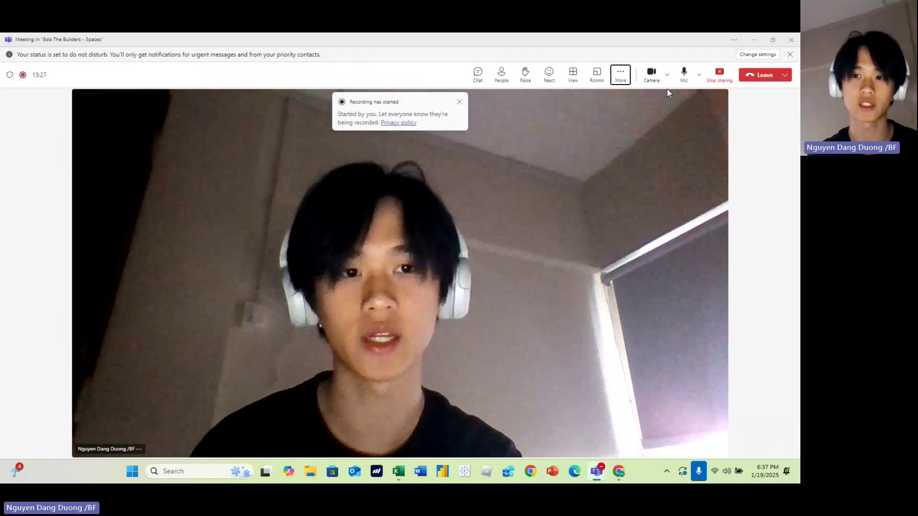
click(620, 75)
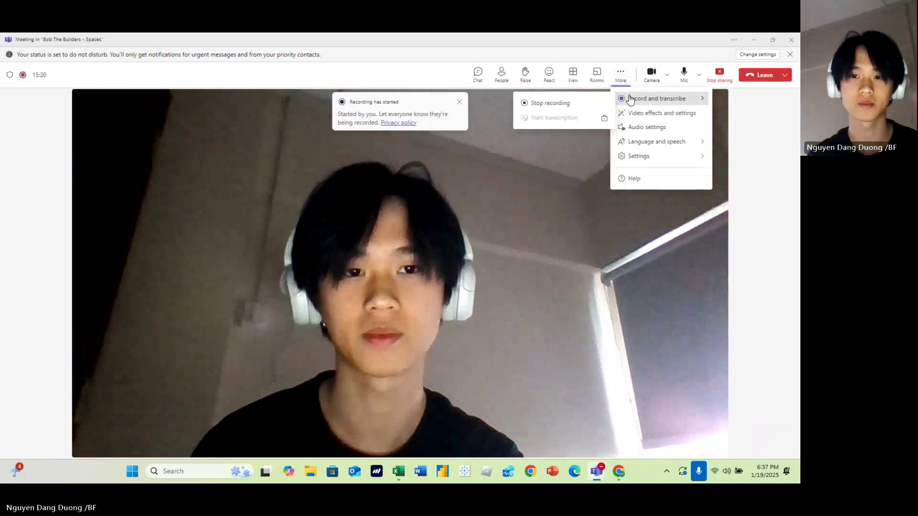
mouse_move(623, 98)
click(590, 103)
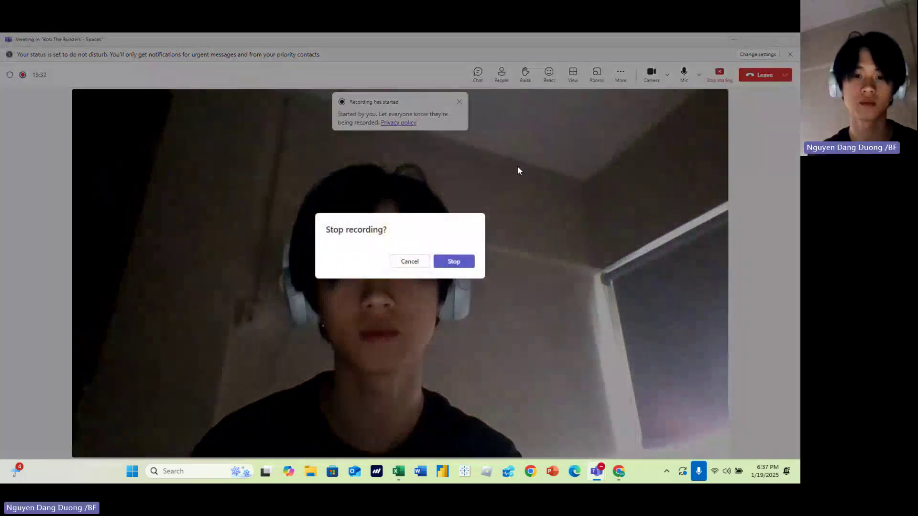